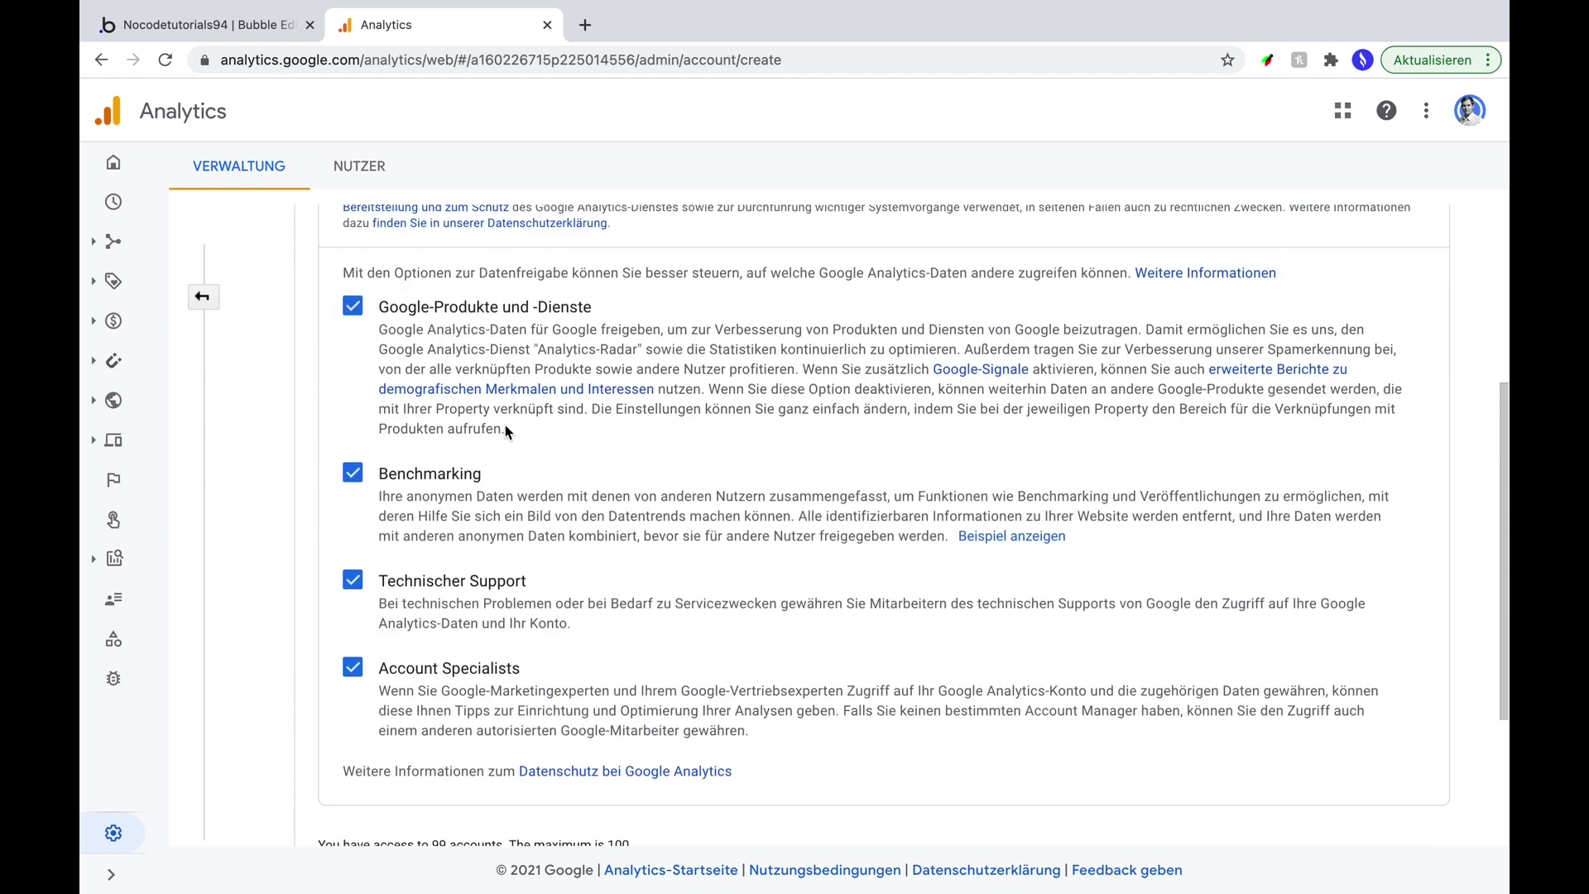
Proceed to the property setup, set the reporting country to Deutschland, name the property "Bubble Google Analytics Test" and continue.
left_click(362, 745)
scroll(432, 513, "up", 2)
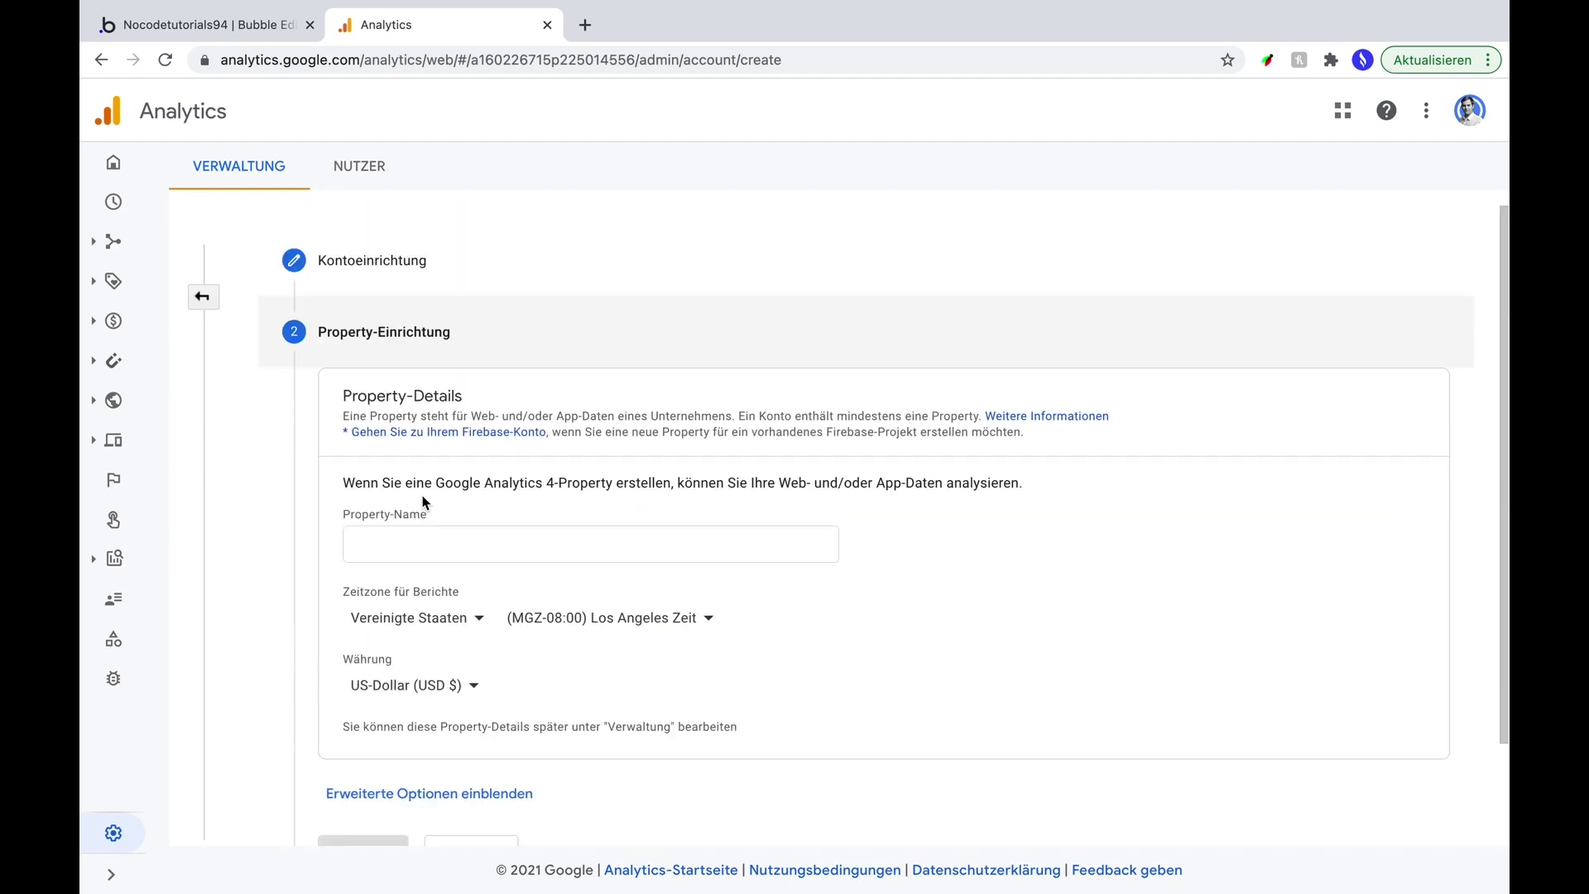
left_click(422, 621)
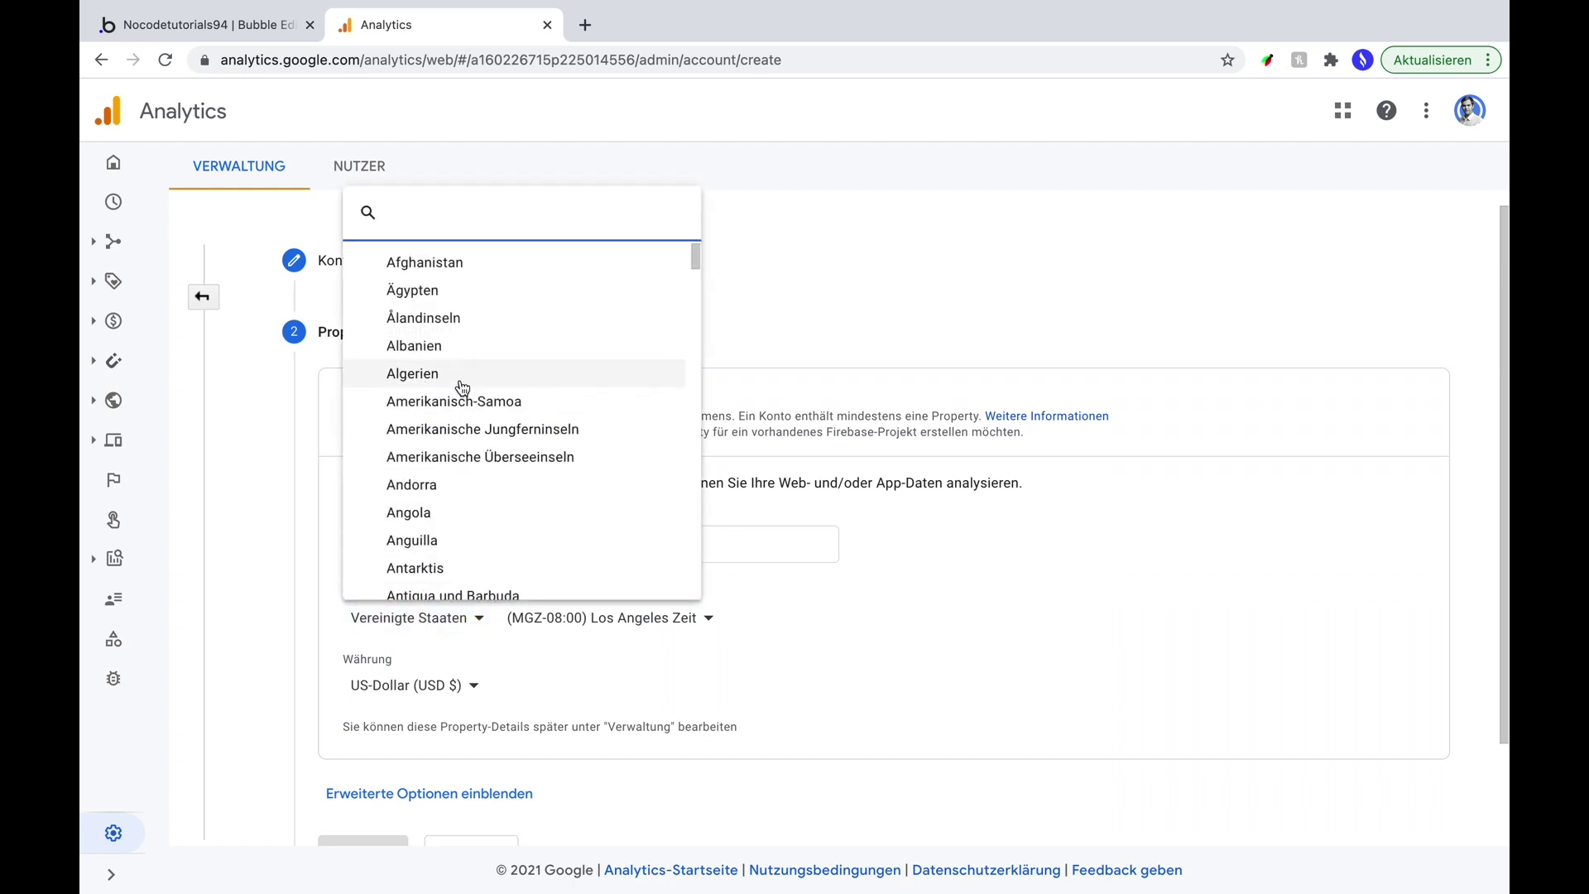
type("de")
left_click(455, 419)
left_click(430, 543)
type("Bubble ")
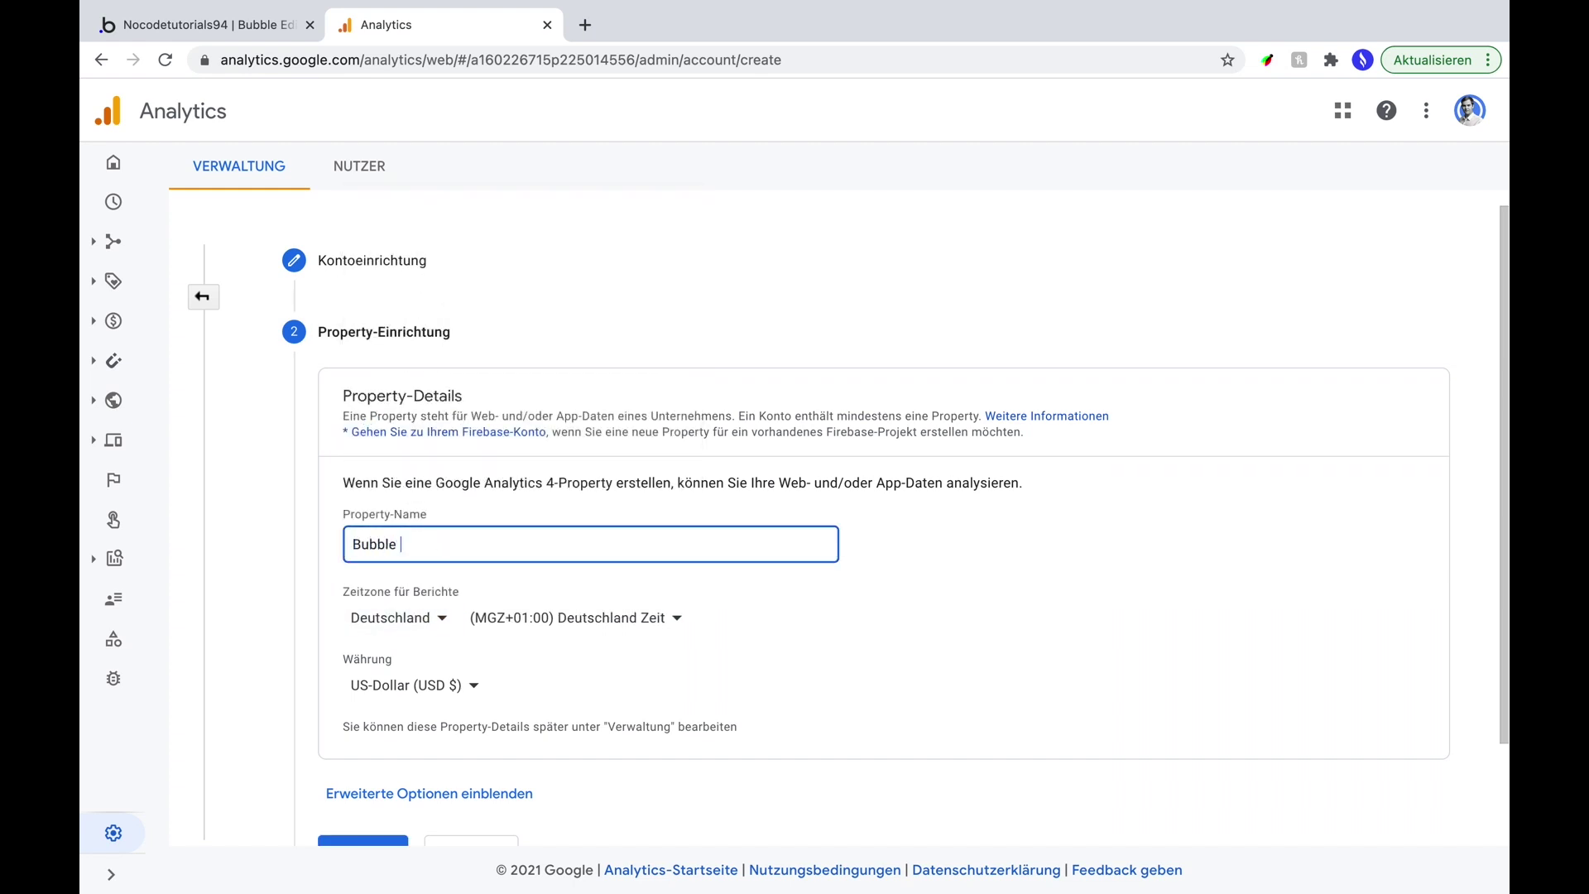
type("Google Analytics Test")
scroll(353, 730, "down", 3)
left_click(353, 730)
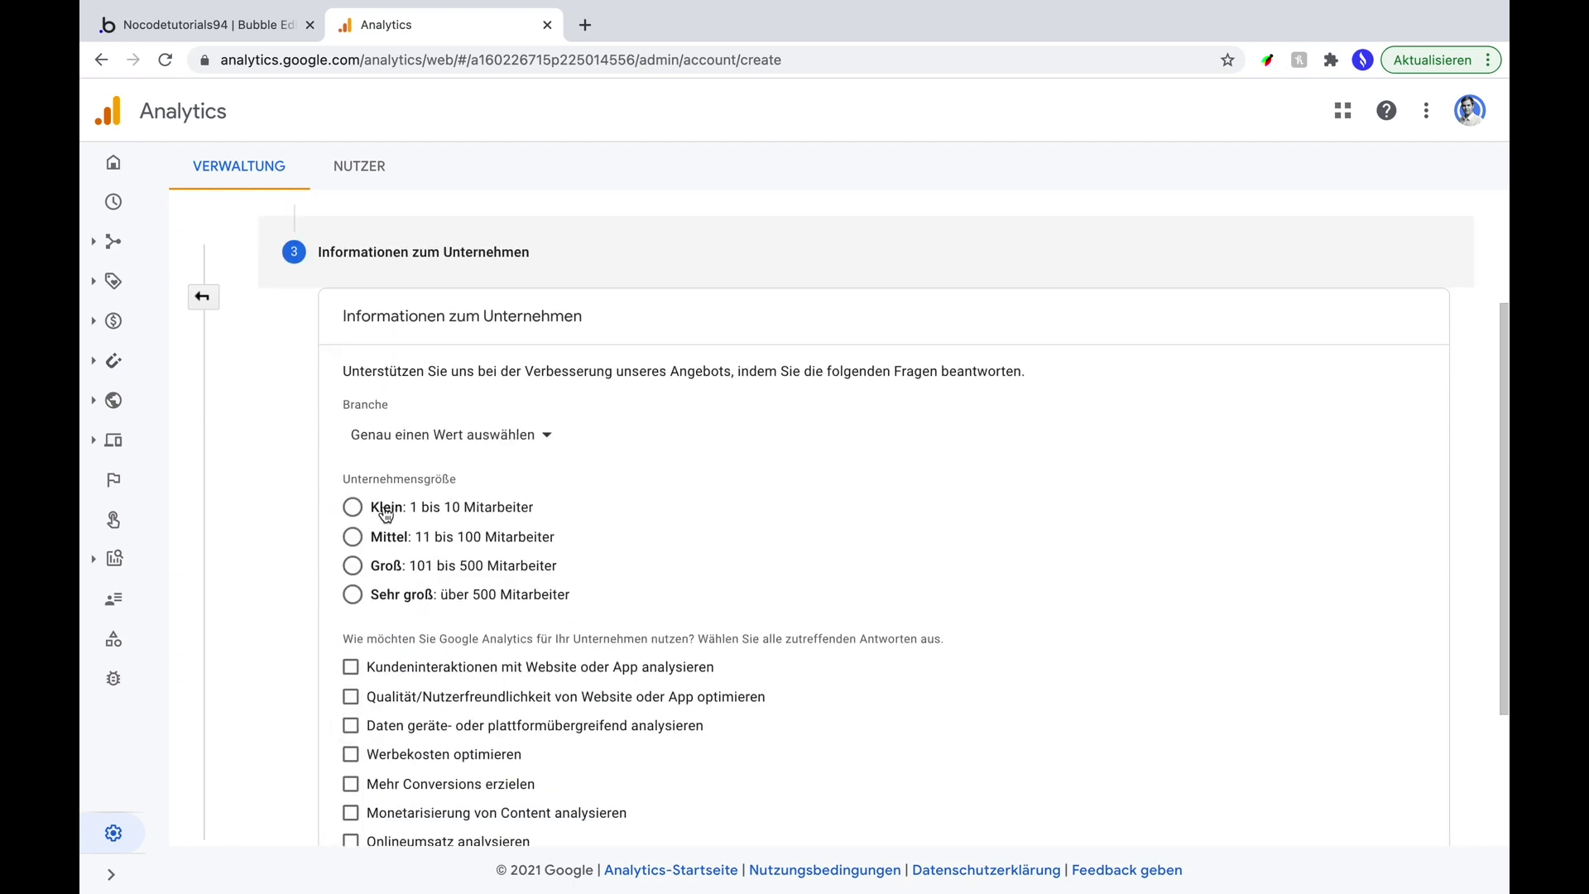
Set the company size to Klein (1 bis 10 Mitarbeiter), enter "Testing" as the Sonstiges usage purpose and create the account.
left_click(354, 508)
scroll(640, 615, "down", 3)
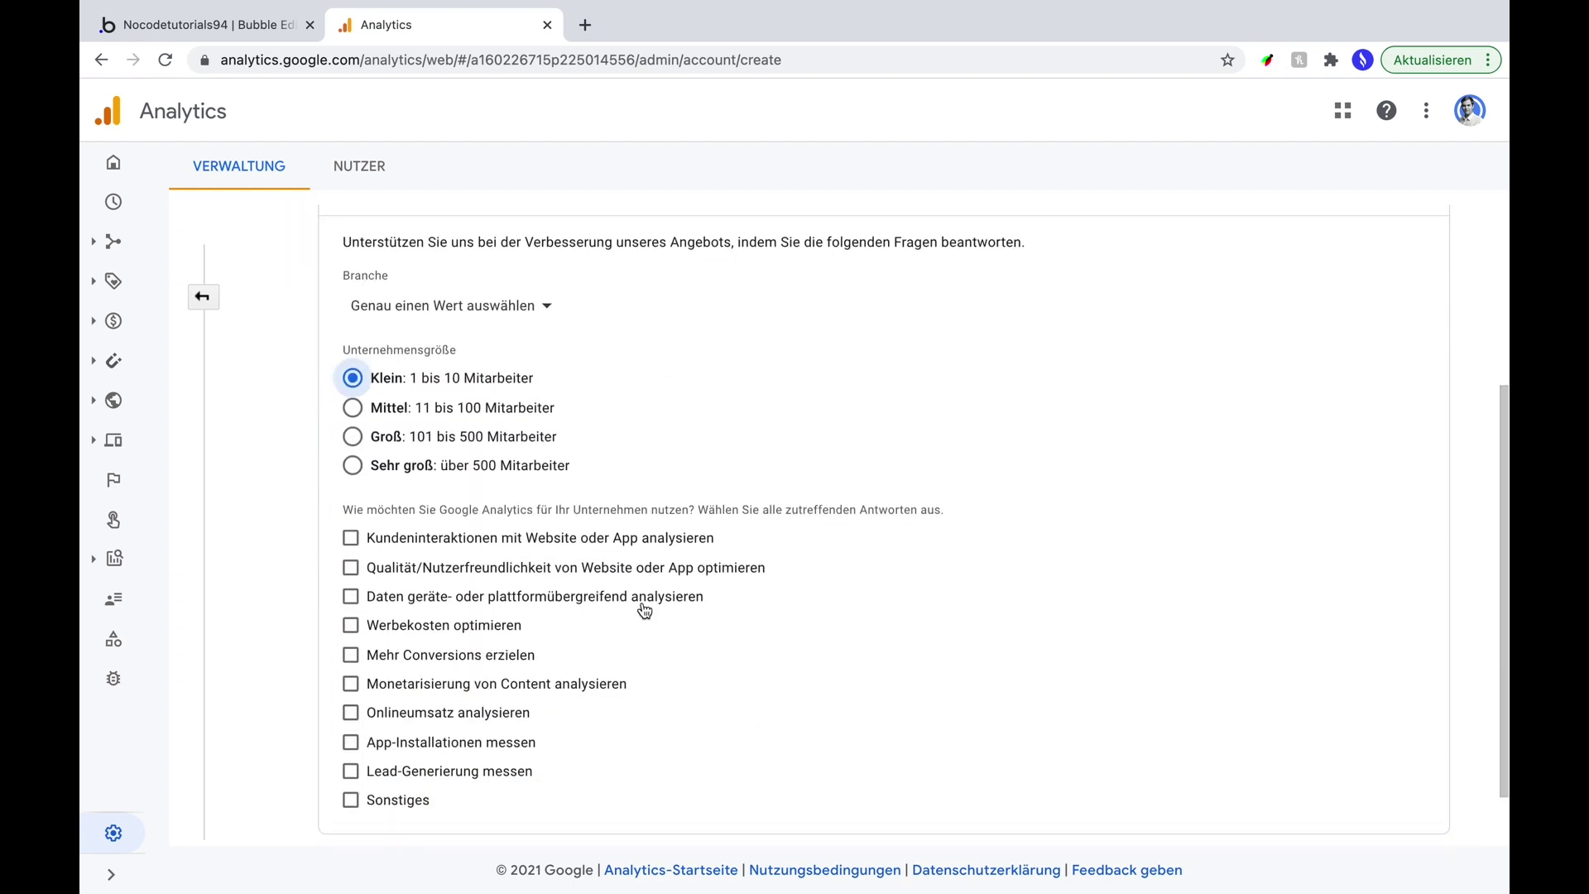
left_click(350, 732)
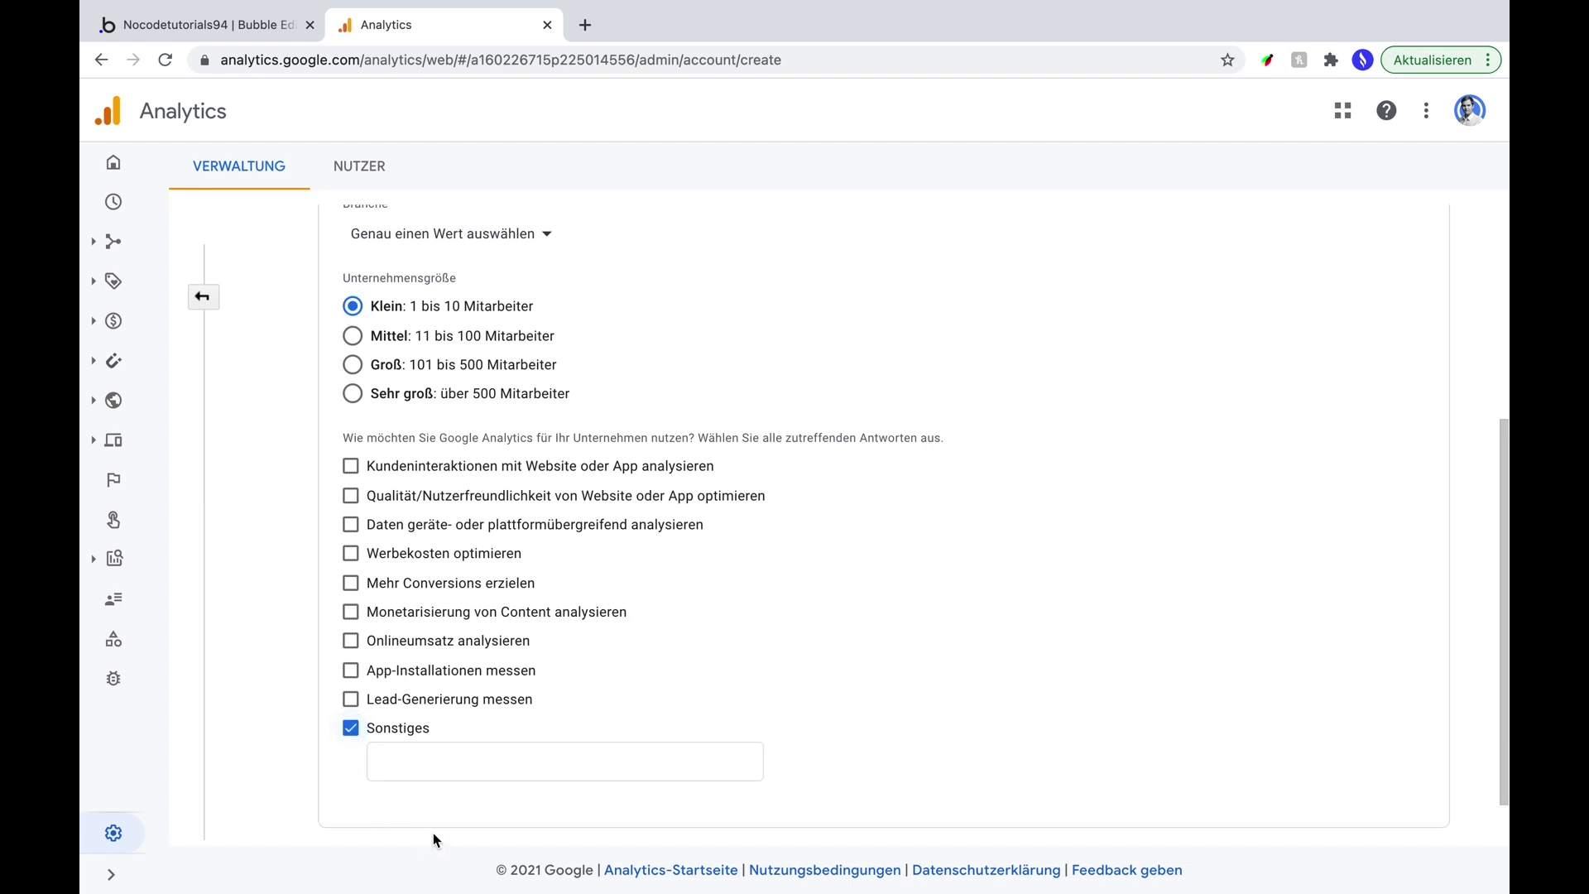
scroll(432, 745, "down", 1)
left_click(433, 695)
type("Testing")
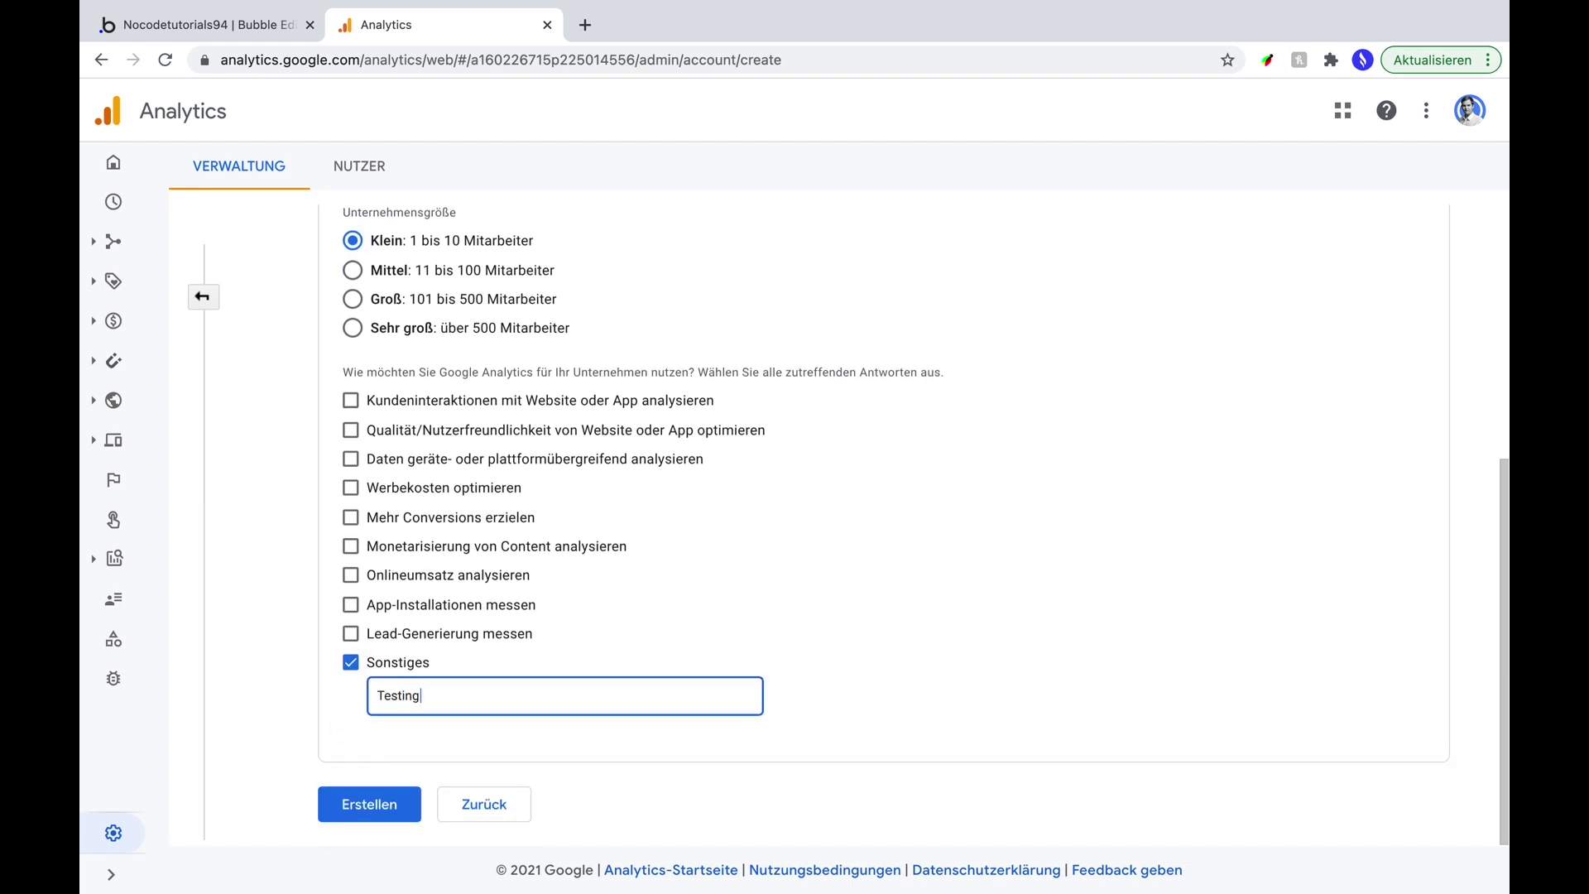
left_click(369, 804)
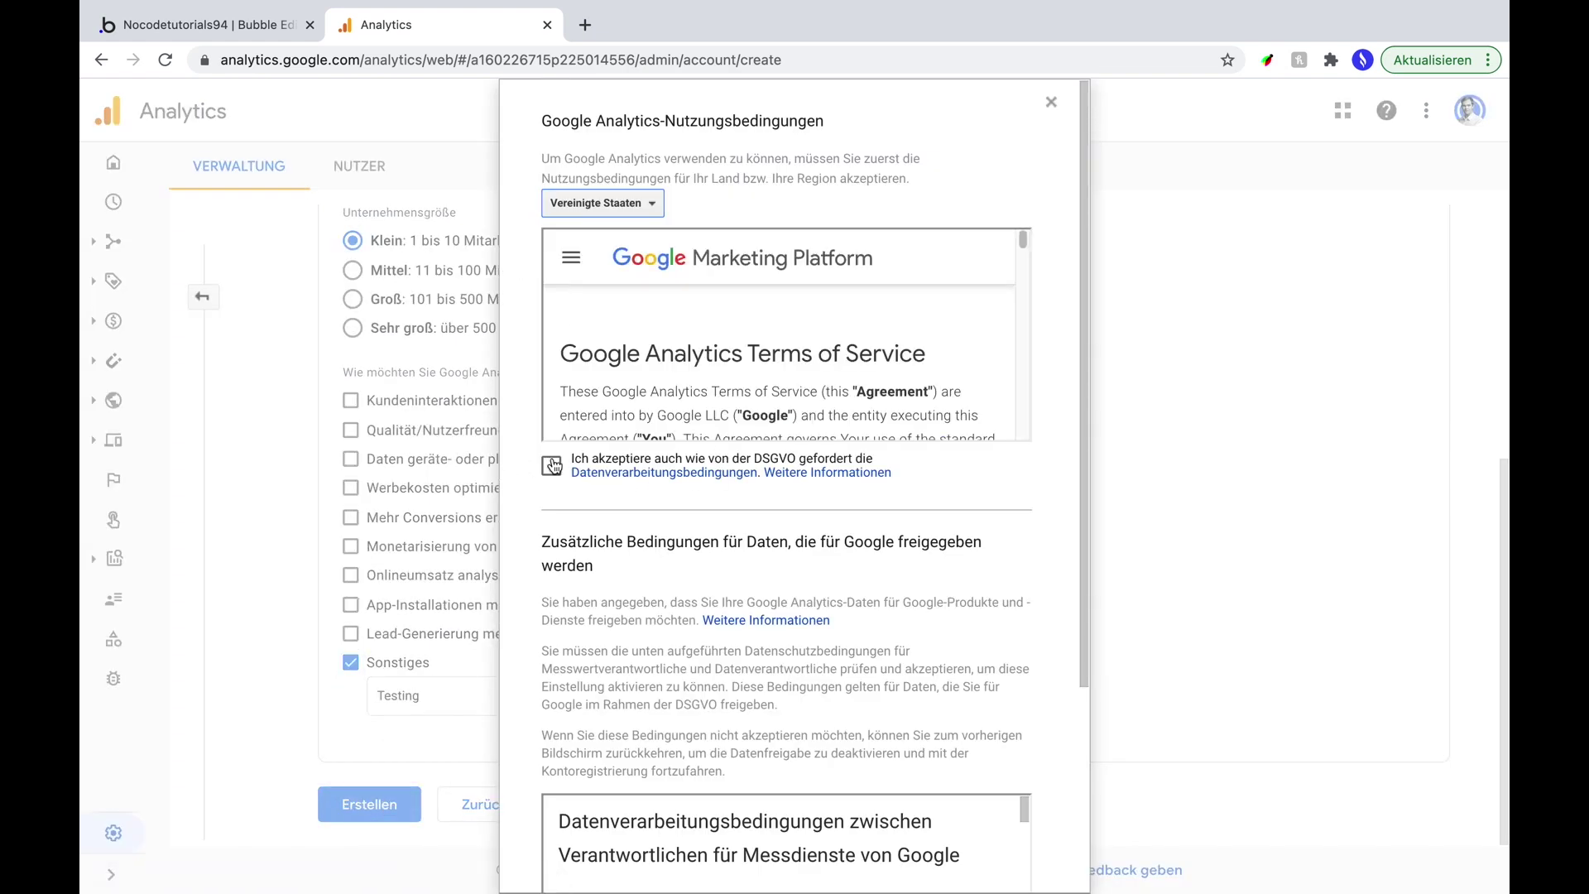
Accept the DSGVO data processing terms and the controller data protection terms, and agree to the Google Analytics terms of service.
left_click(553, 466)
scroll(1066, 626, "down", 3)
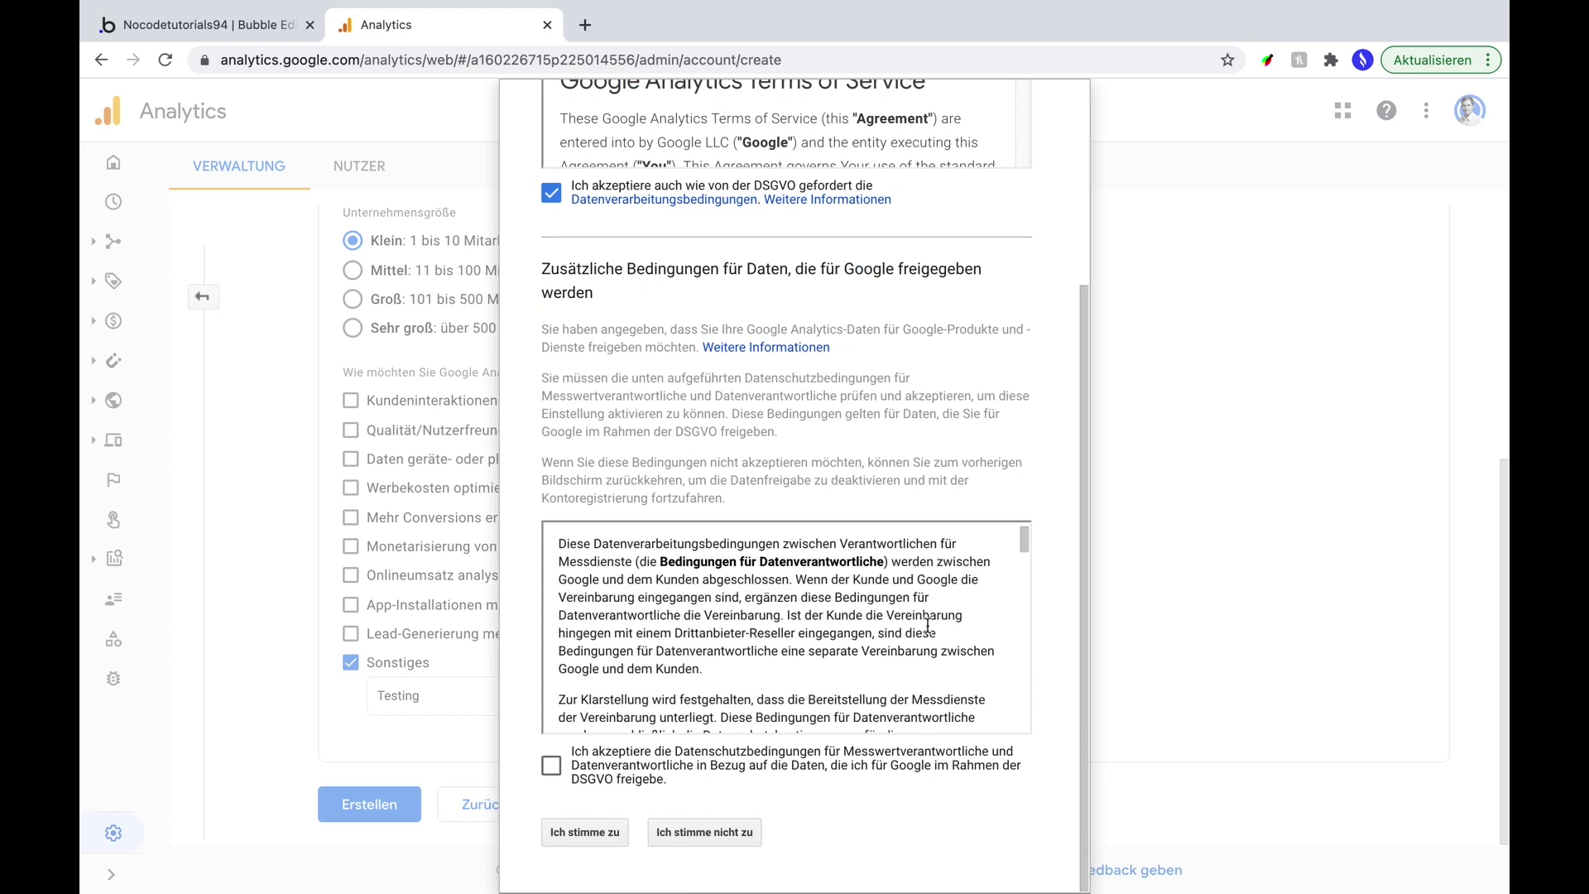
left_click(736, 767)
left_click(579, 833)
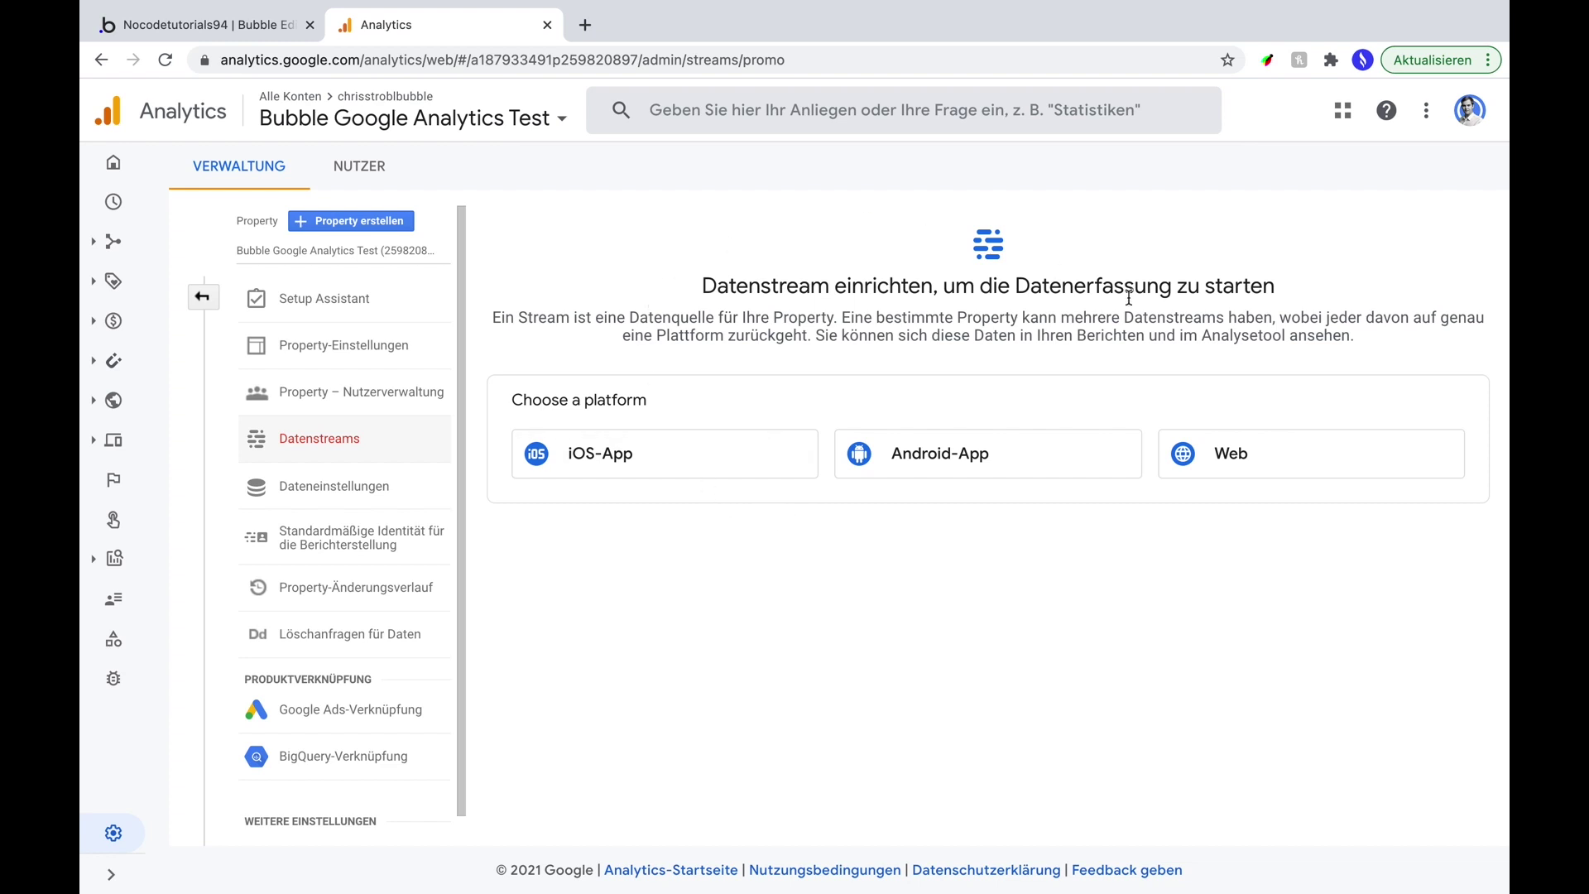
Start a web data stream for the property and name it "Google Analytics Test".
left_click(1264, 447)
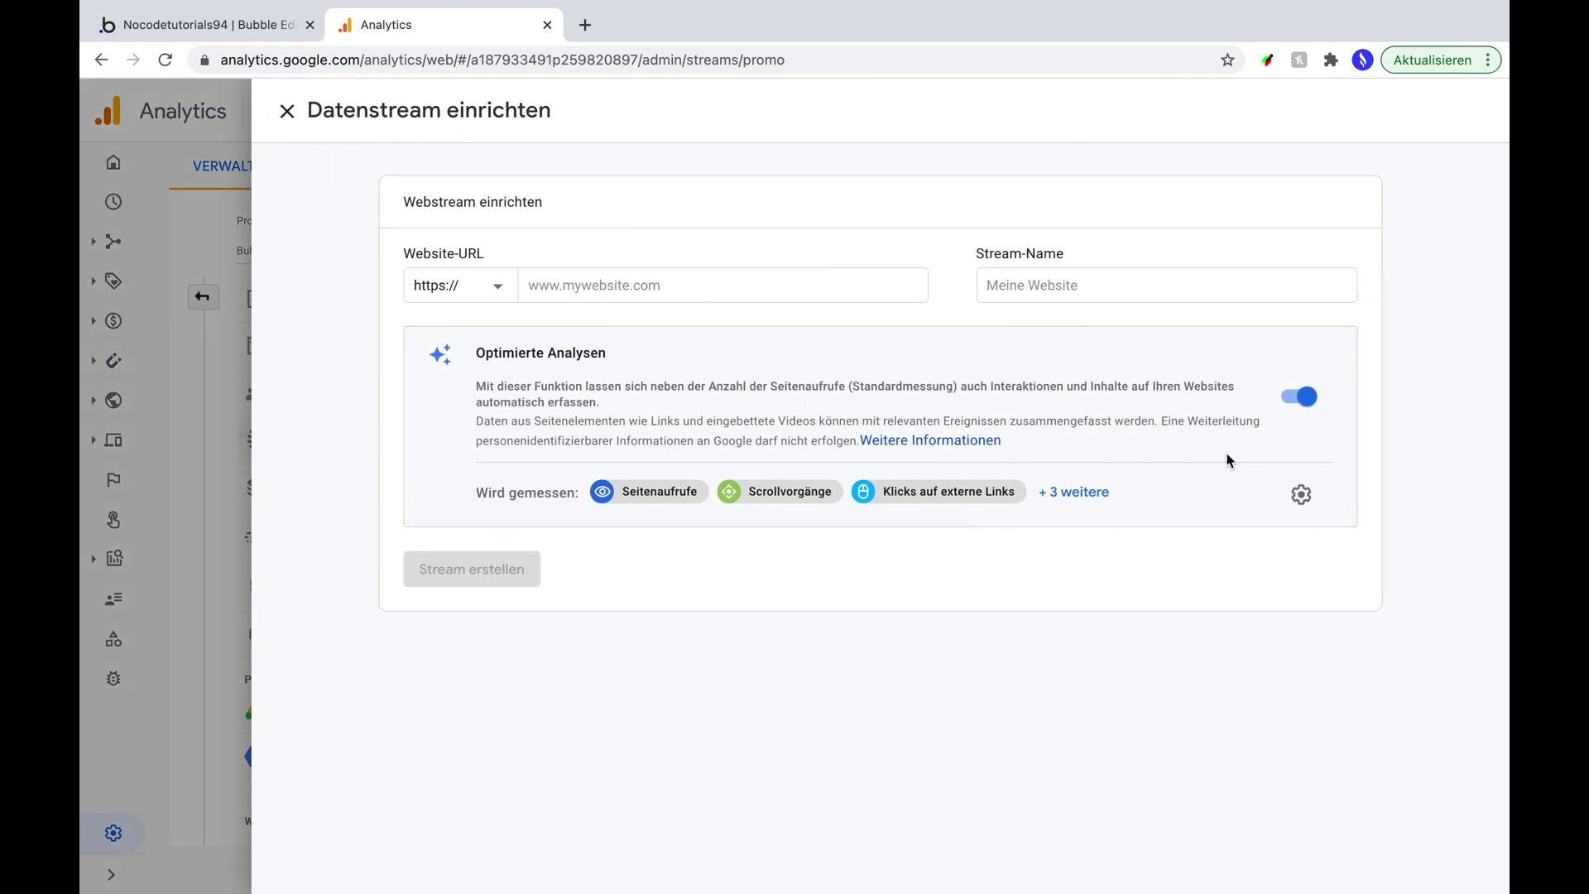
left_click(557, 287)
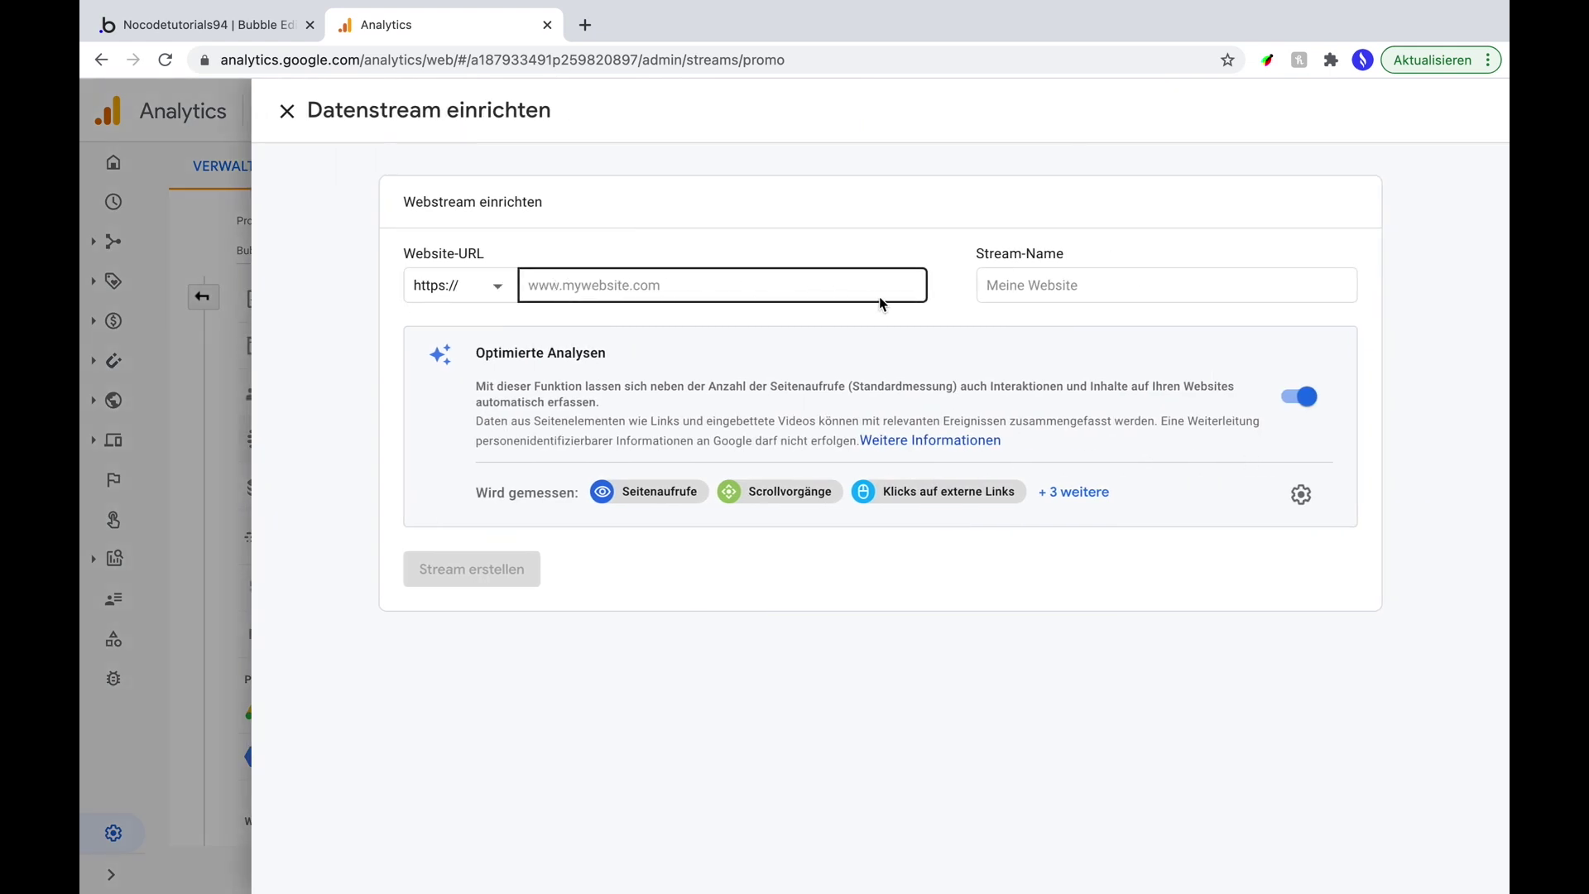
left_click(1027, 288)
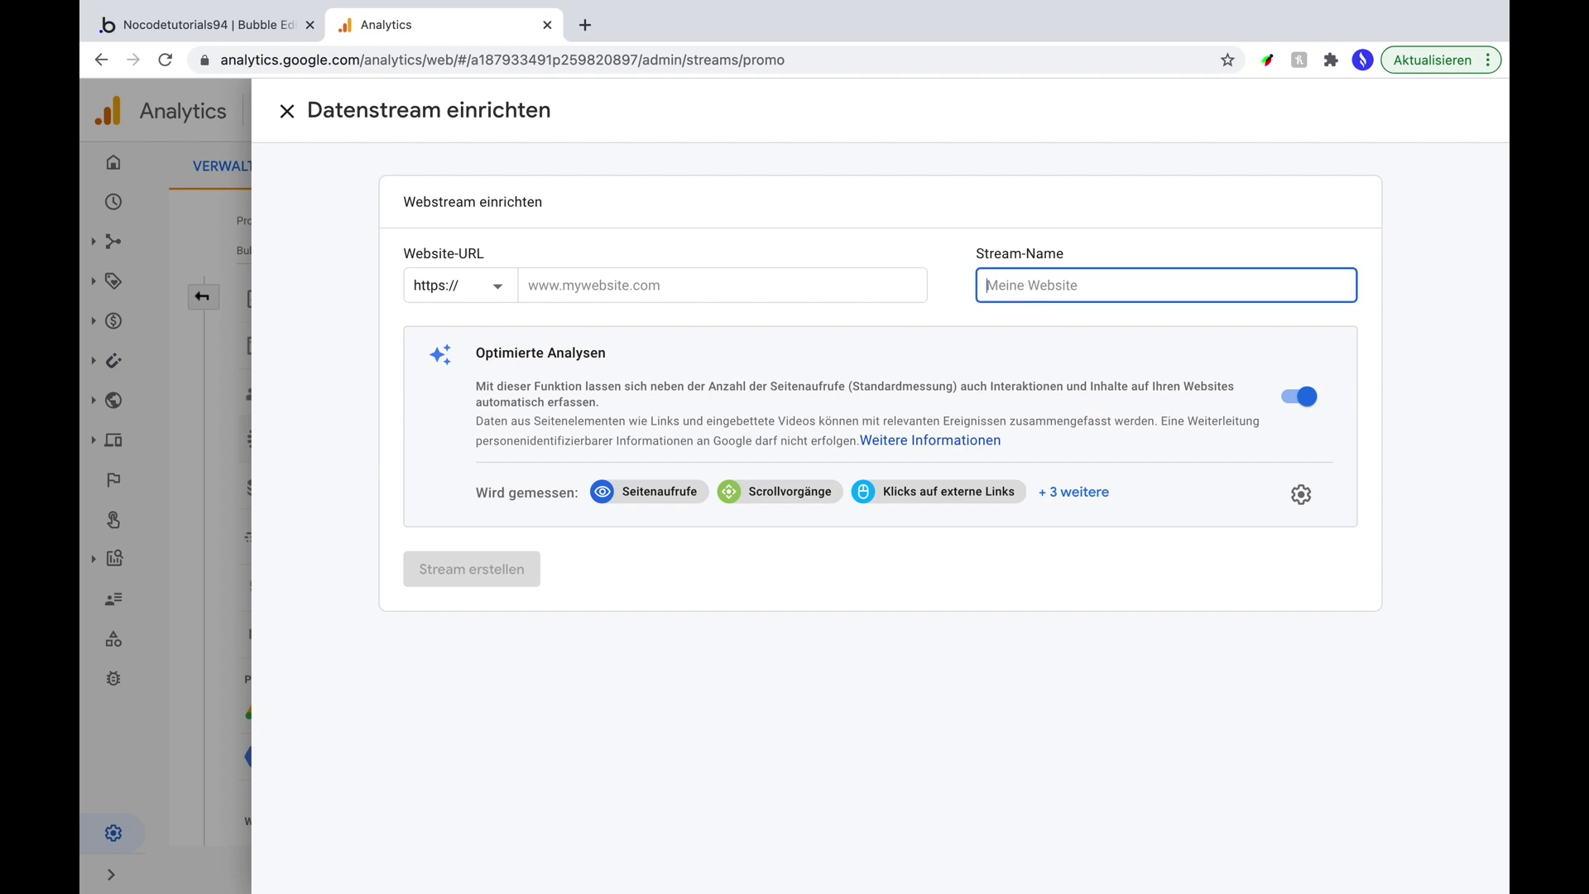
type("Google Analytics Test")
left_click(941, 328)
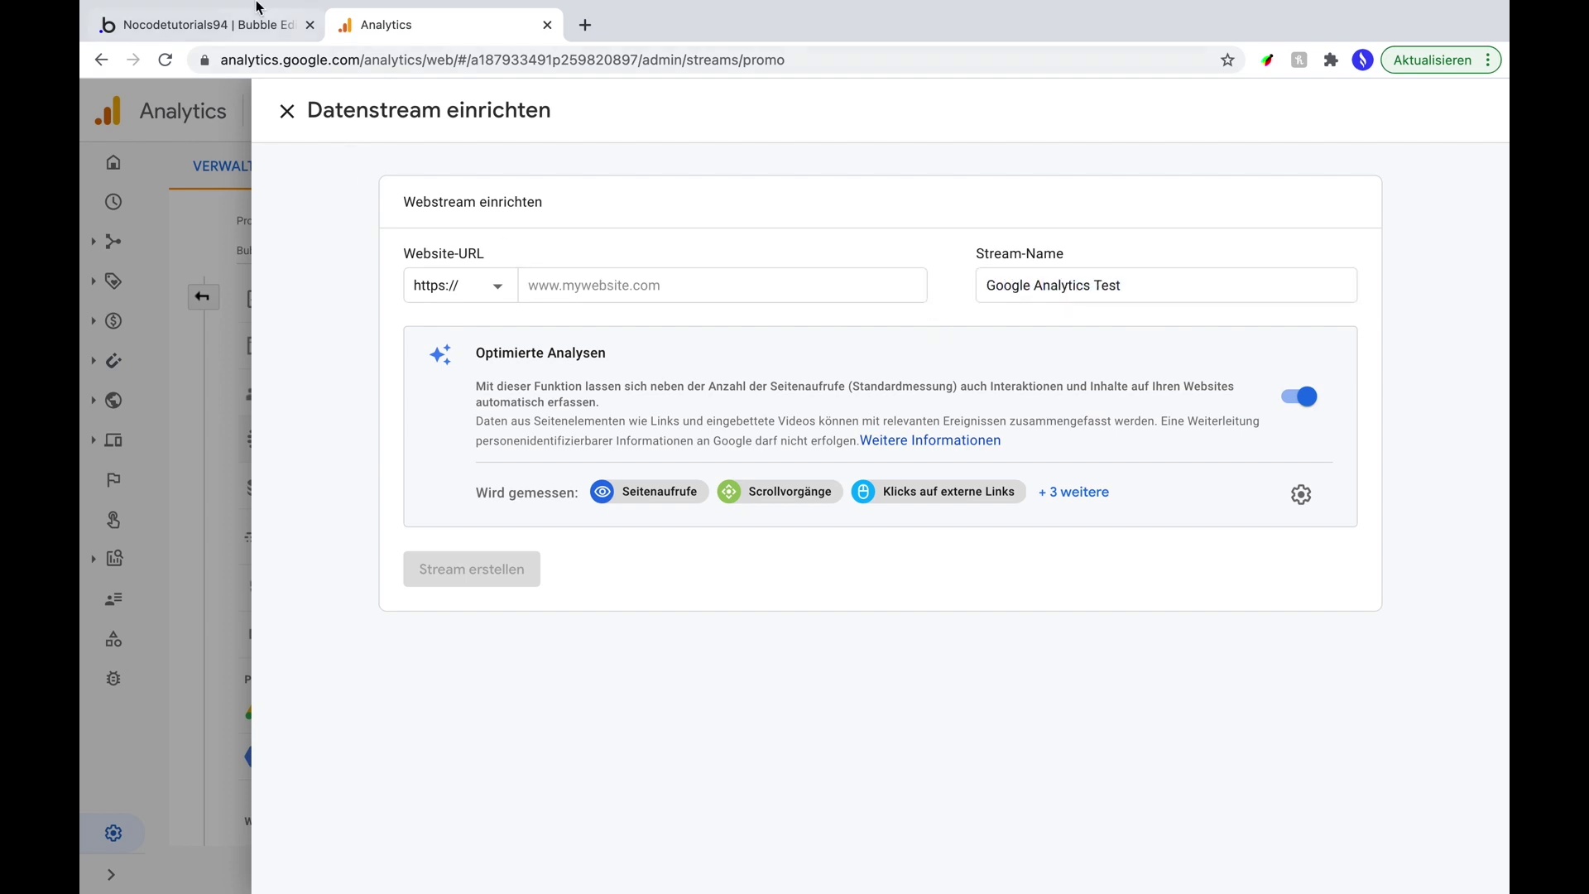
left_click(158, 28)
left_click(1442, 96)
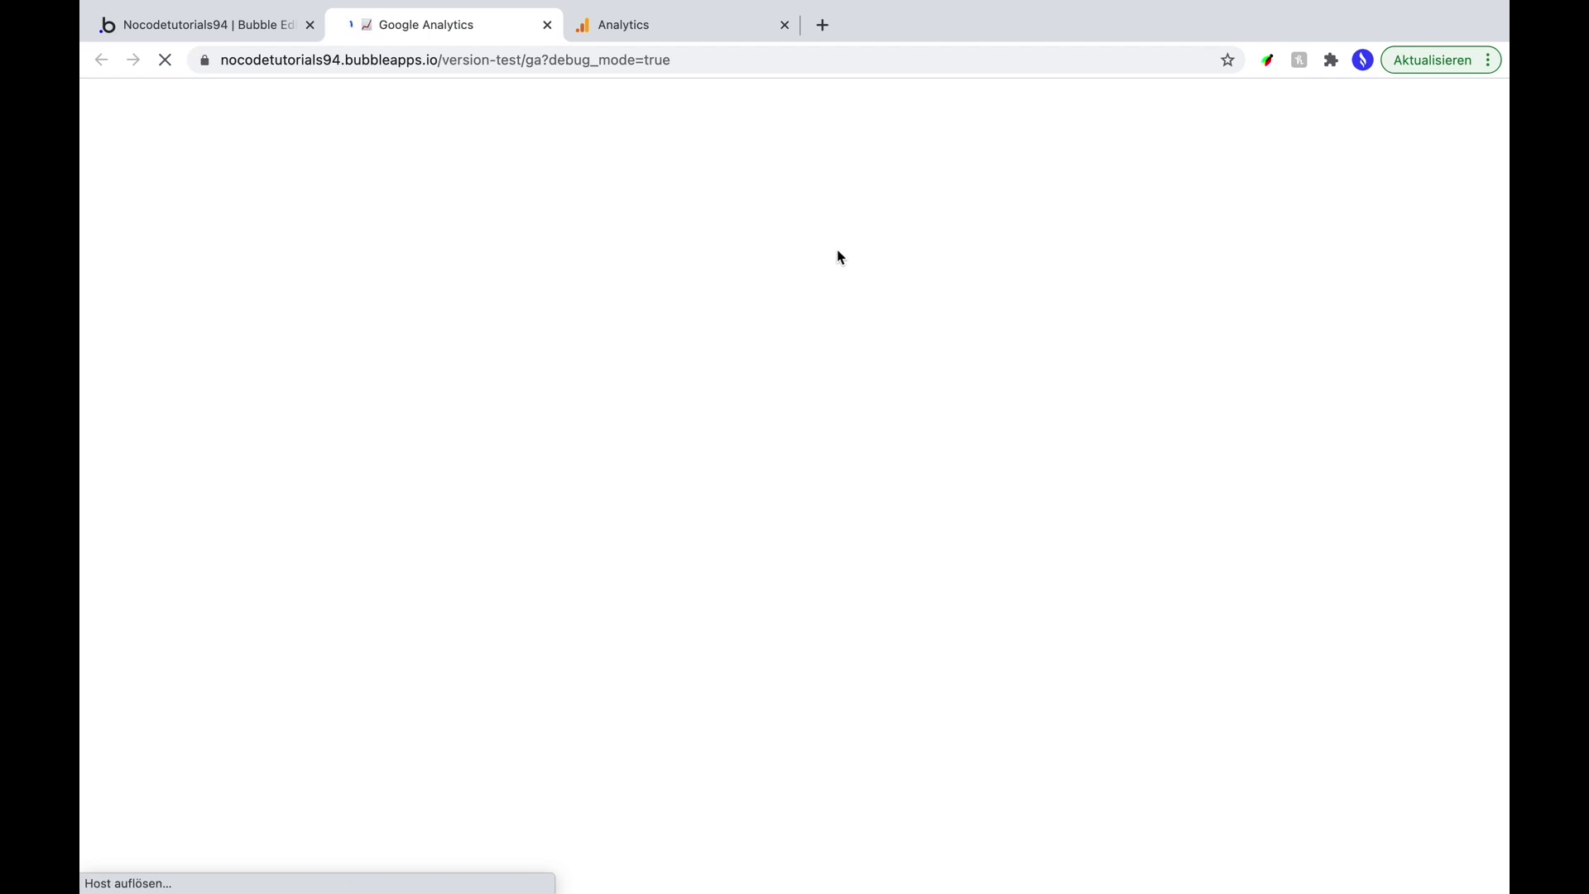
left_click(467, 63)
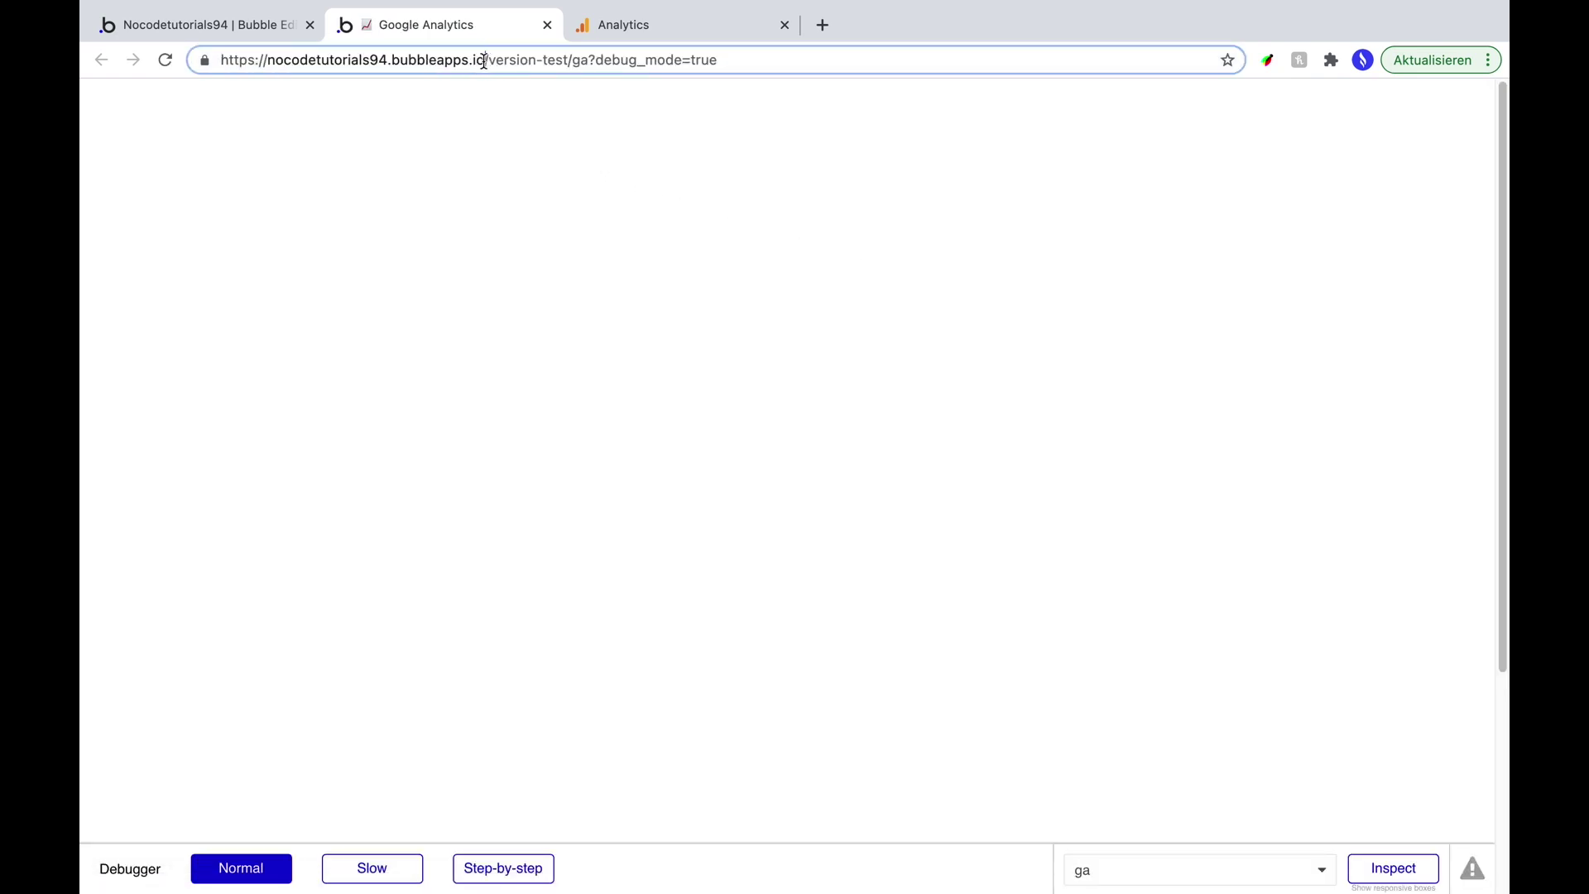
left_click_drag(485, 61, 213, 56)
left_click(468, 63)
left_click_drag(489, 61, 213, 59)
key("ctrl+c")
left_click(654, 42)
key("ctrl+v")
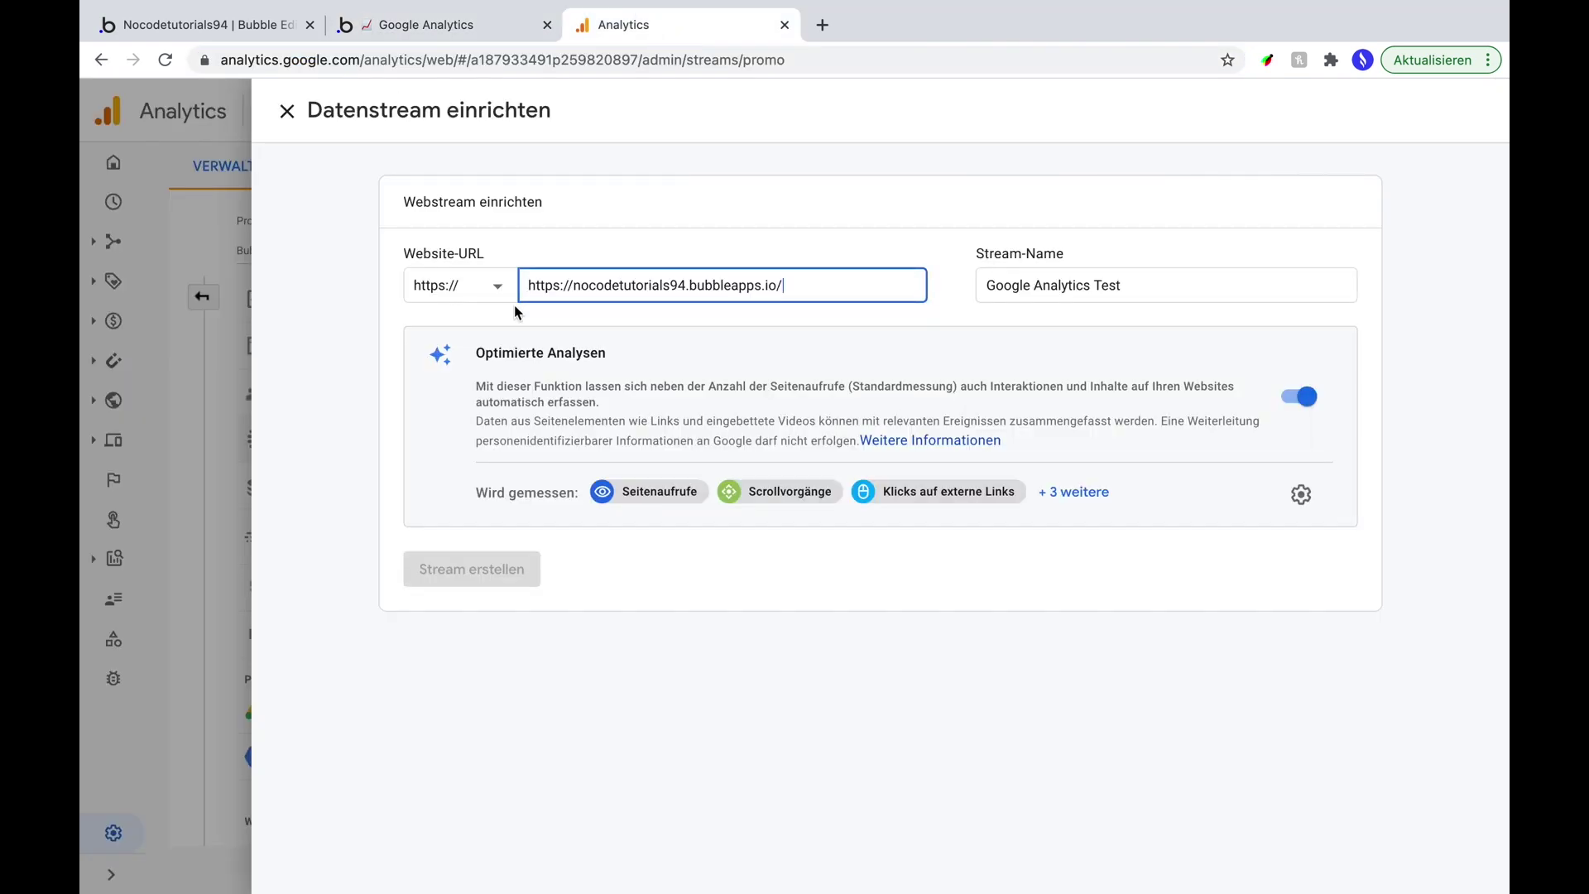
left_click_drag(782, 285, 528, 285)
key("BackSpace")
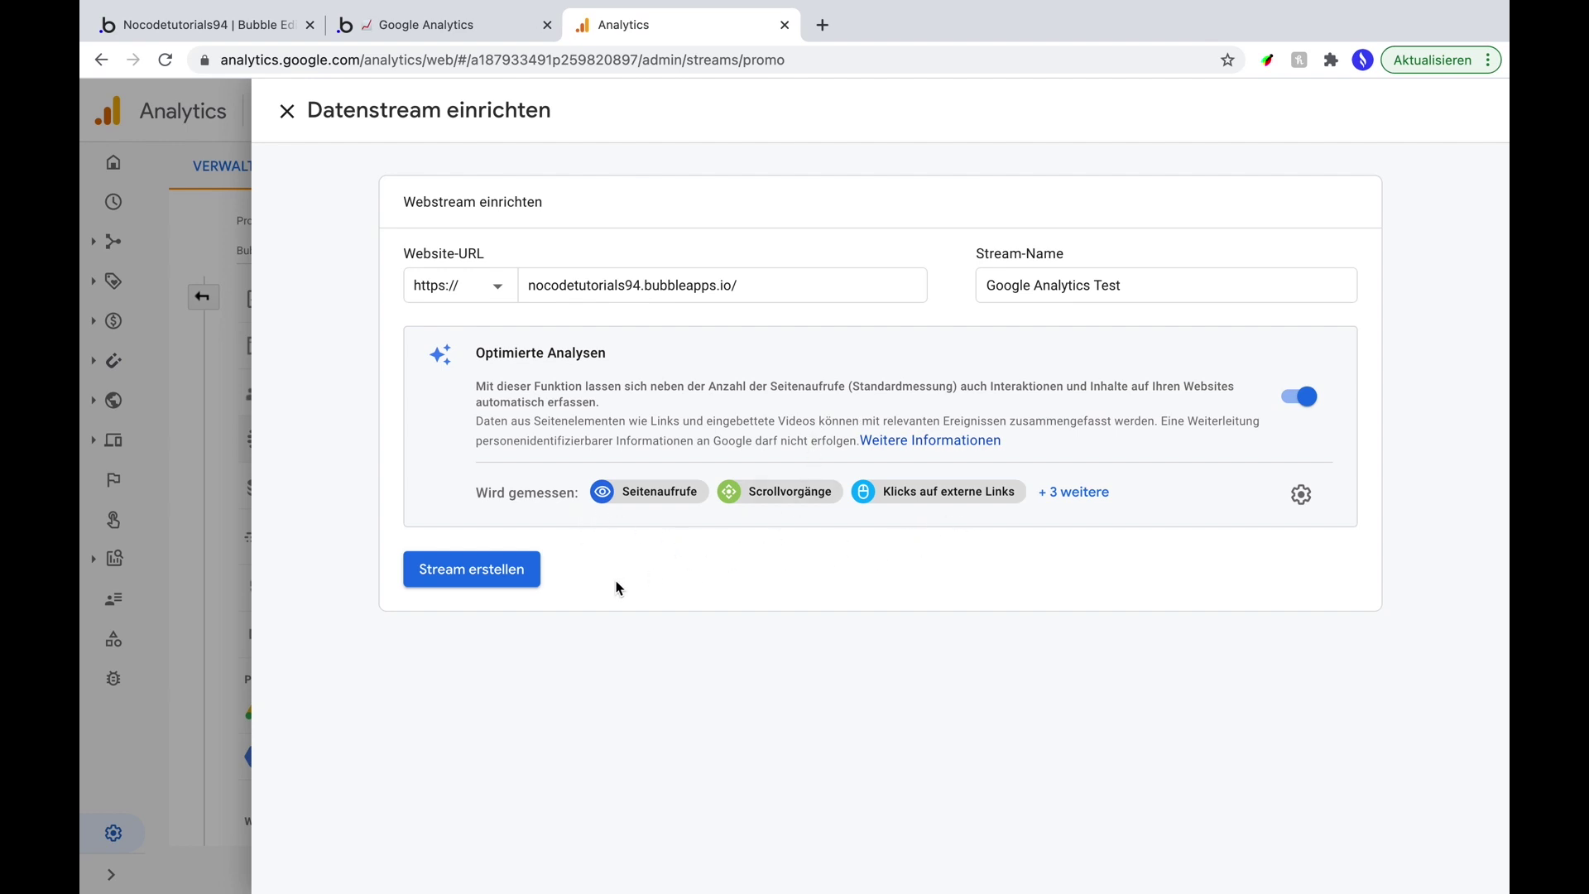
left_click(474, 577)
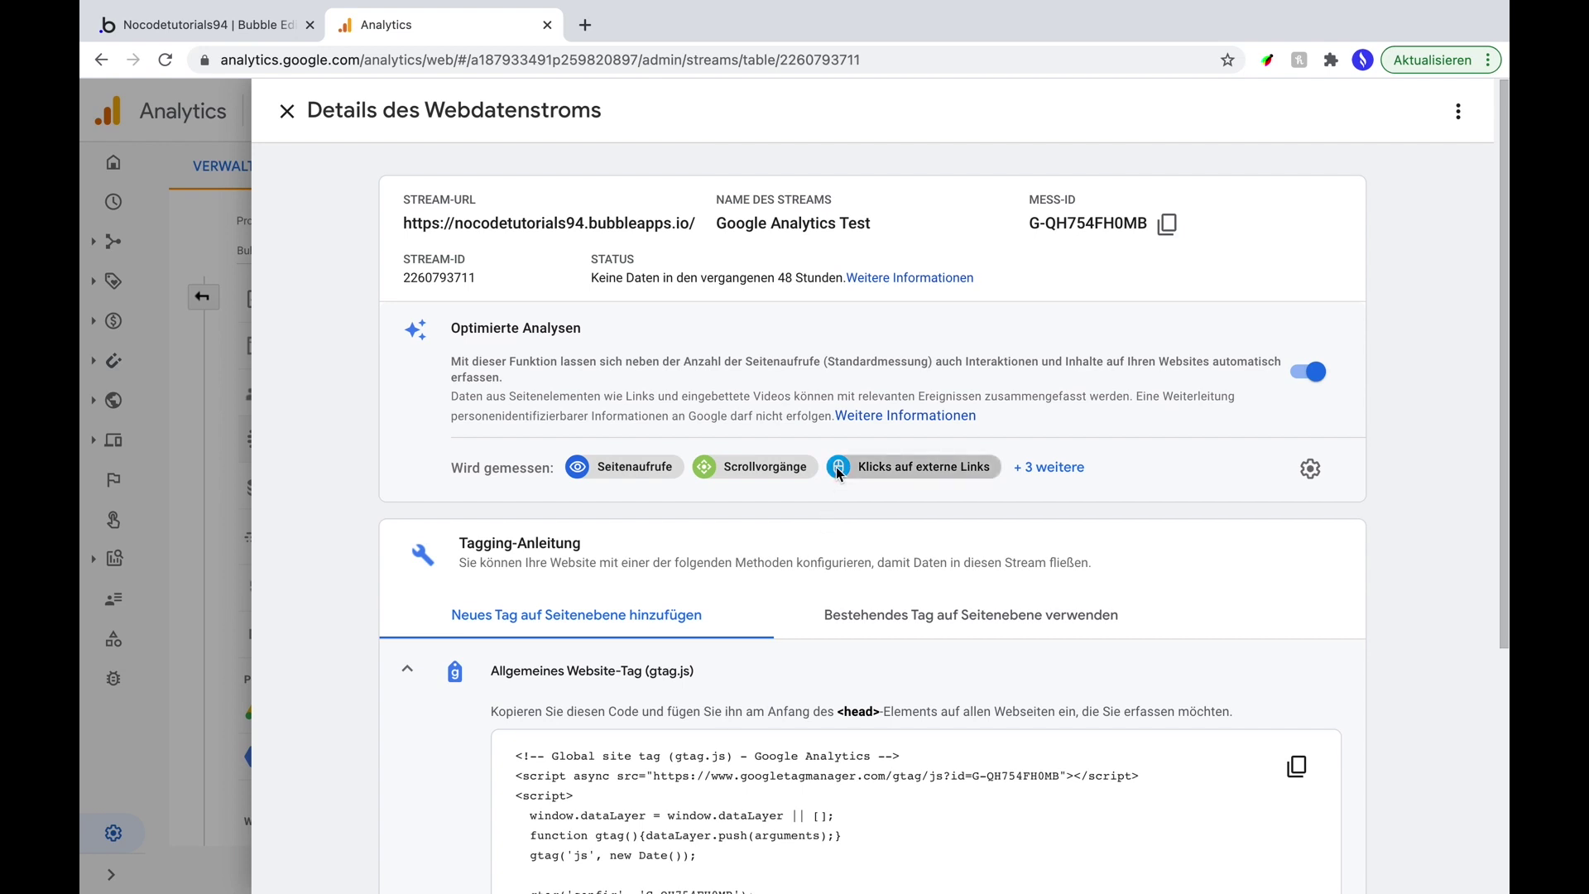
Switch to the Bubble editor, search the plugins for "google analytics" and install the Google Analytics plugin made by Bubble.
left_click(213, 33)
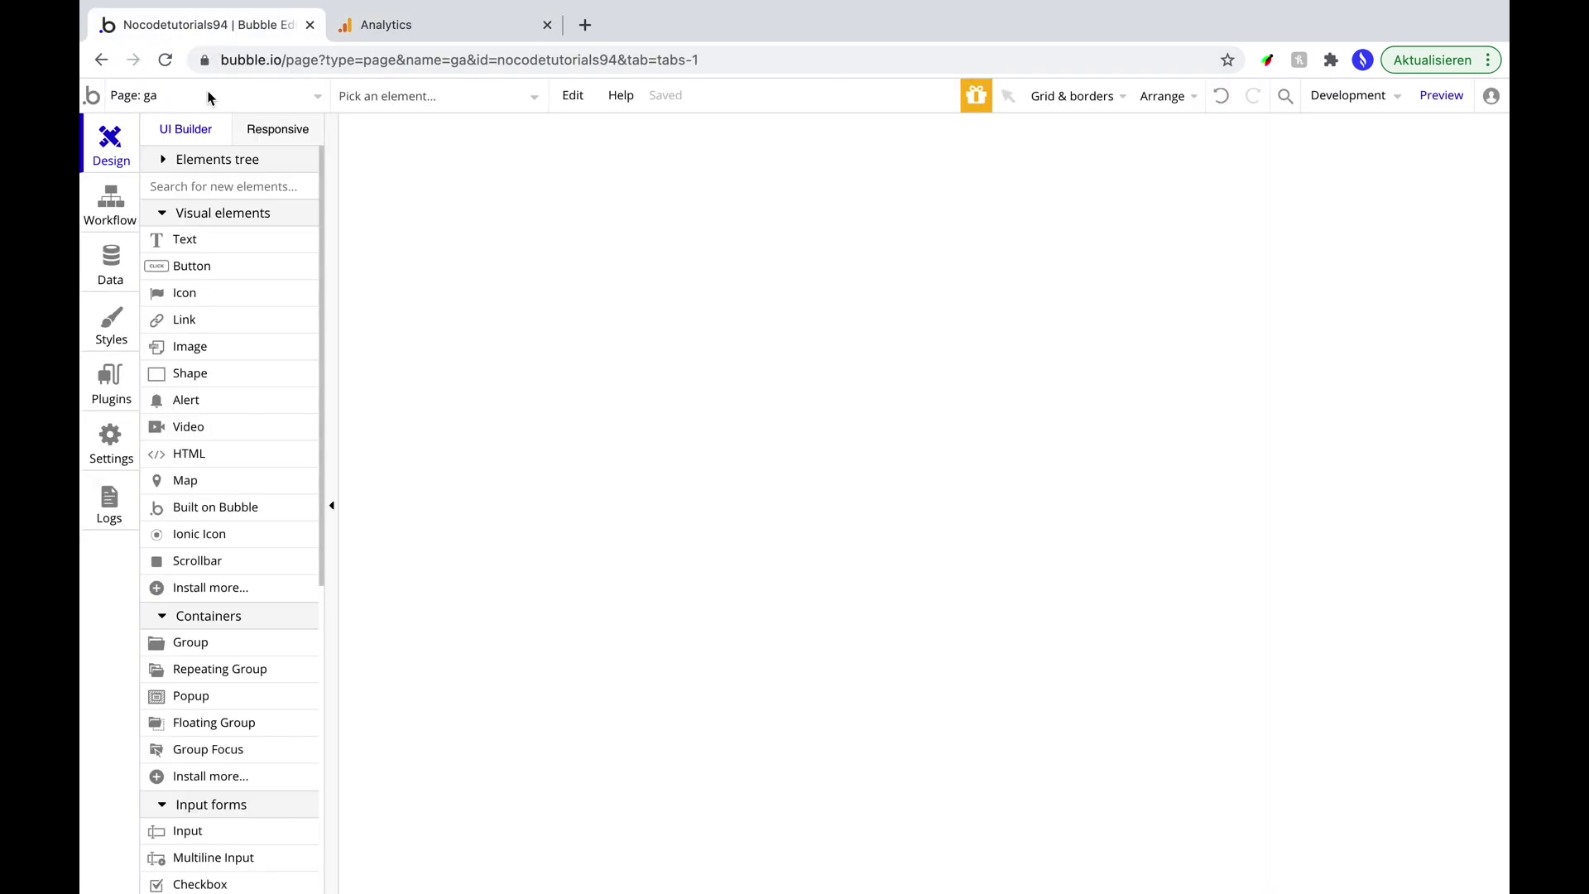
left_click(99, 411)
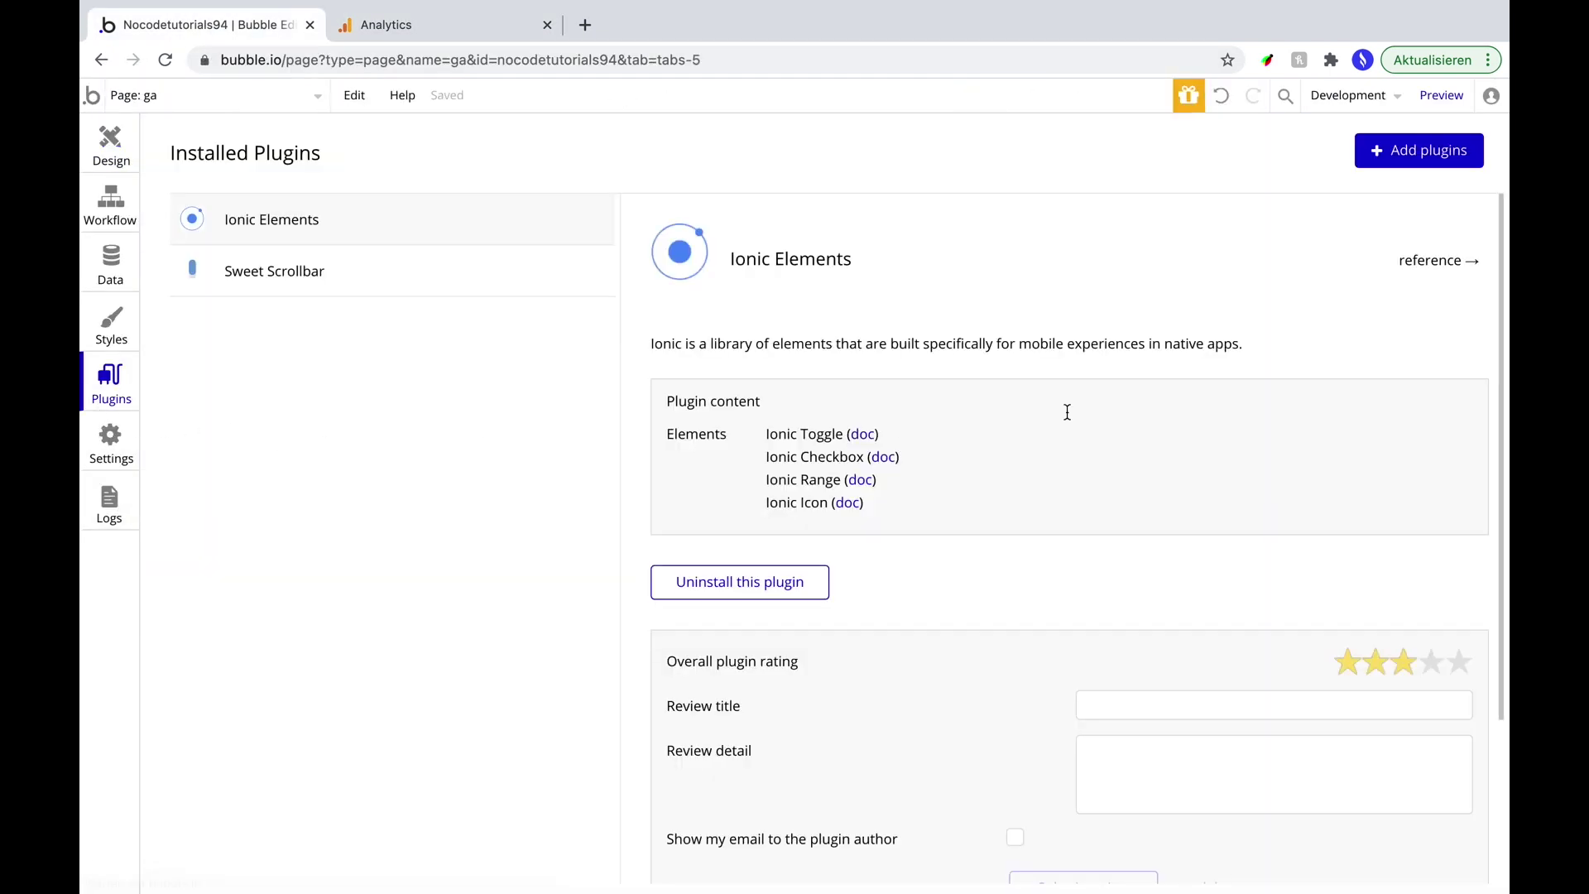
left_click(1428, 150)
type("go")
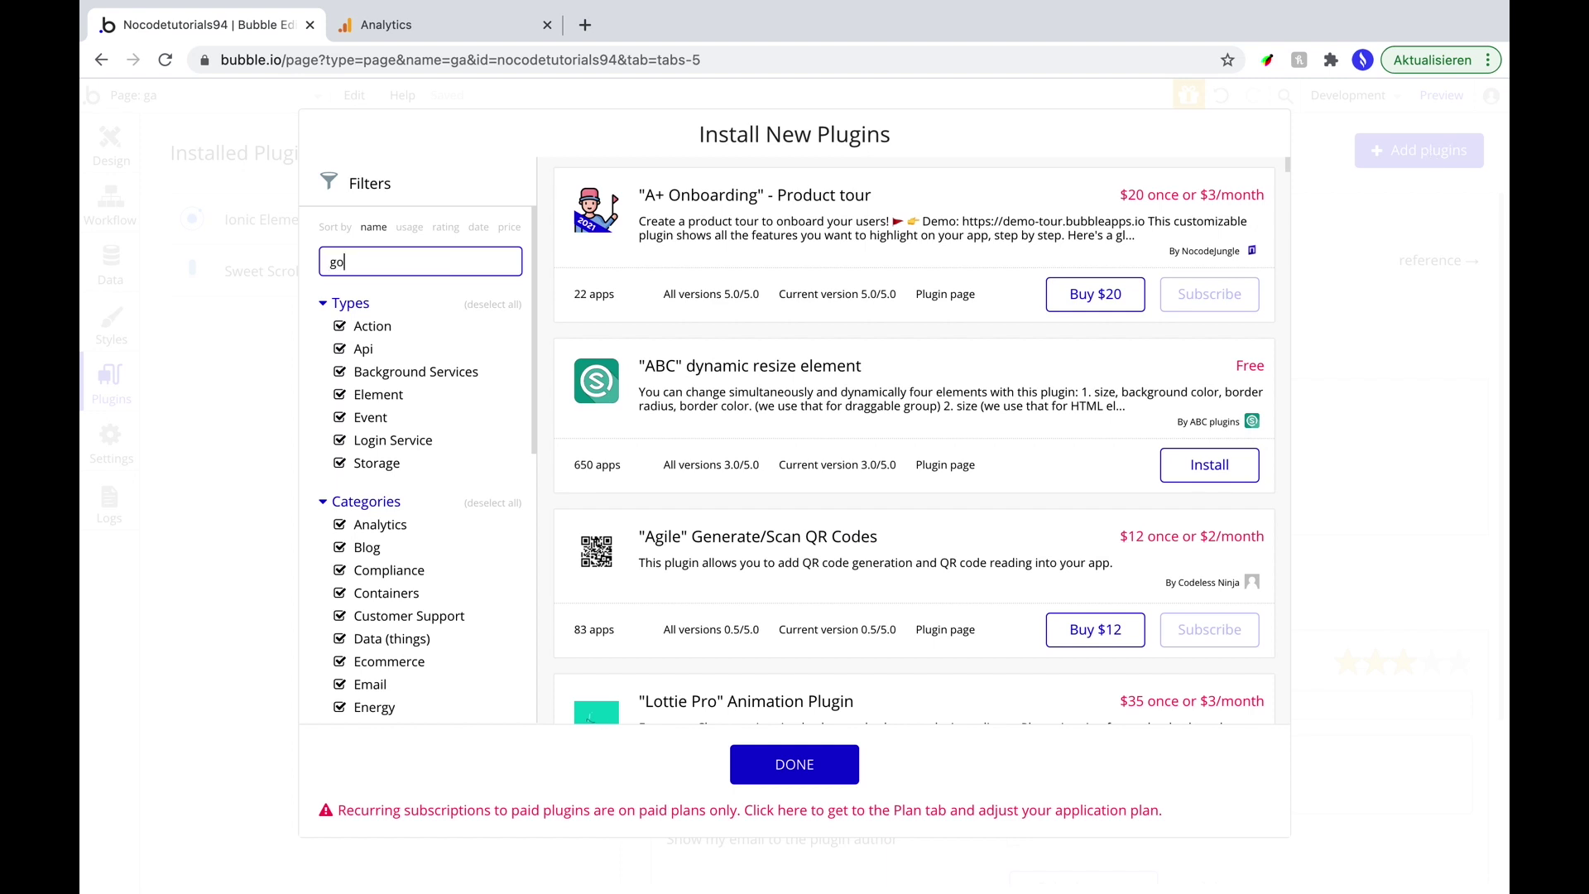
type("ogle analytics")
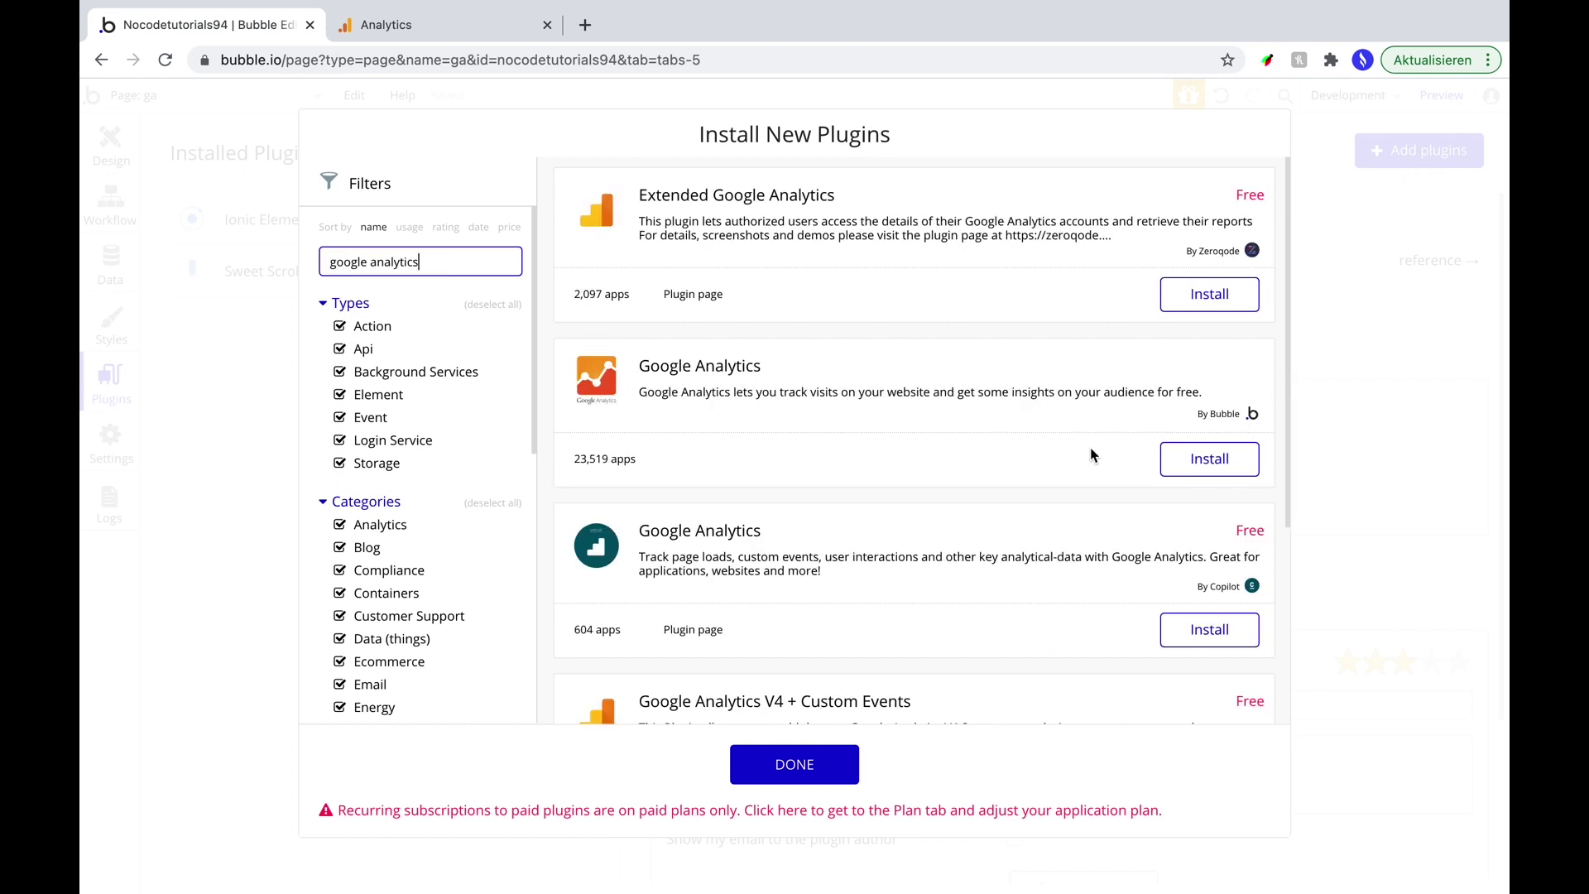
left_click(1216, 460)
left_click(788, 773)
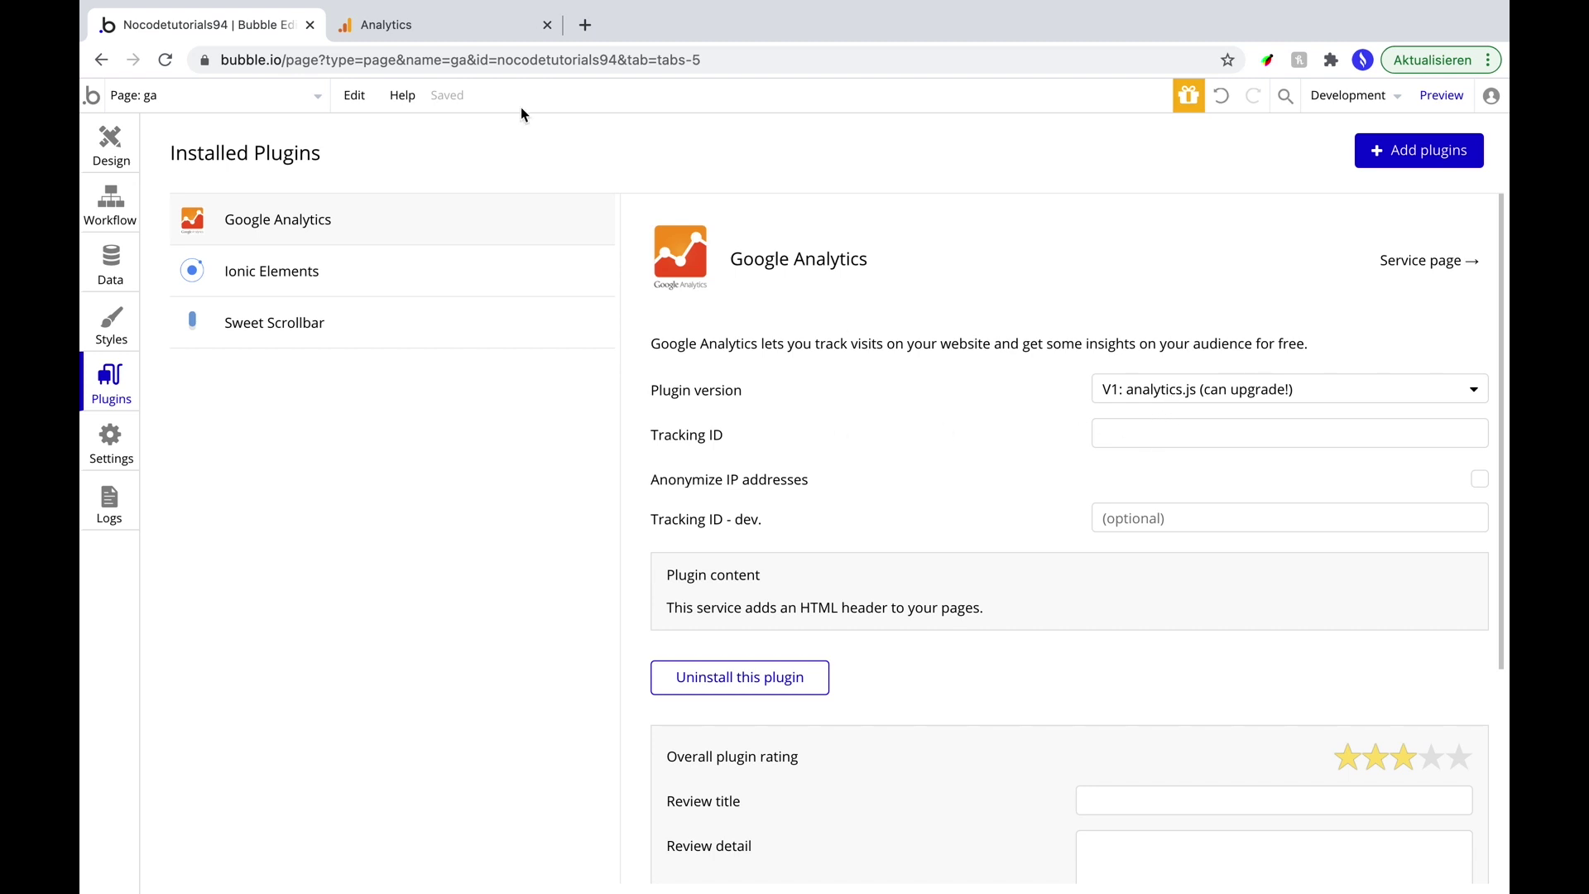
Return to Analytics and review the web stream's tagging instructions for new and existing on-page tags.
left_click(447, 30)
scroll(944, 568, "down", 3)
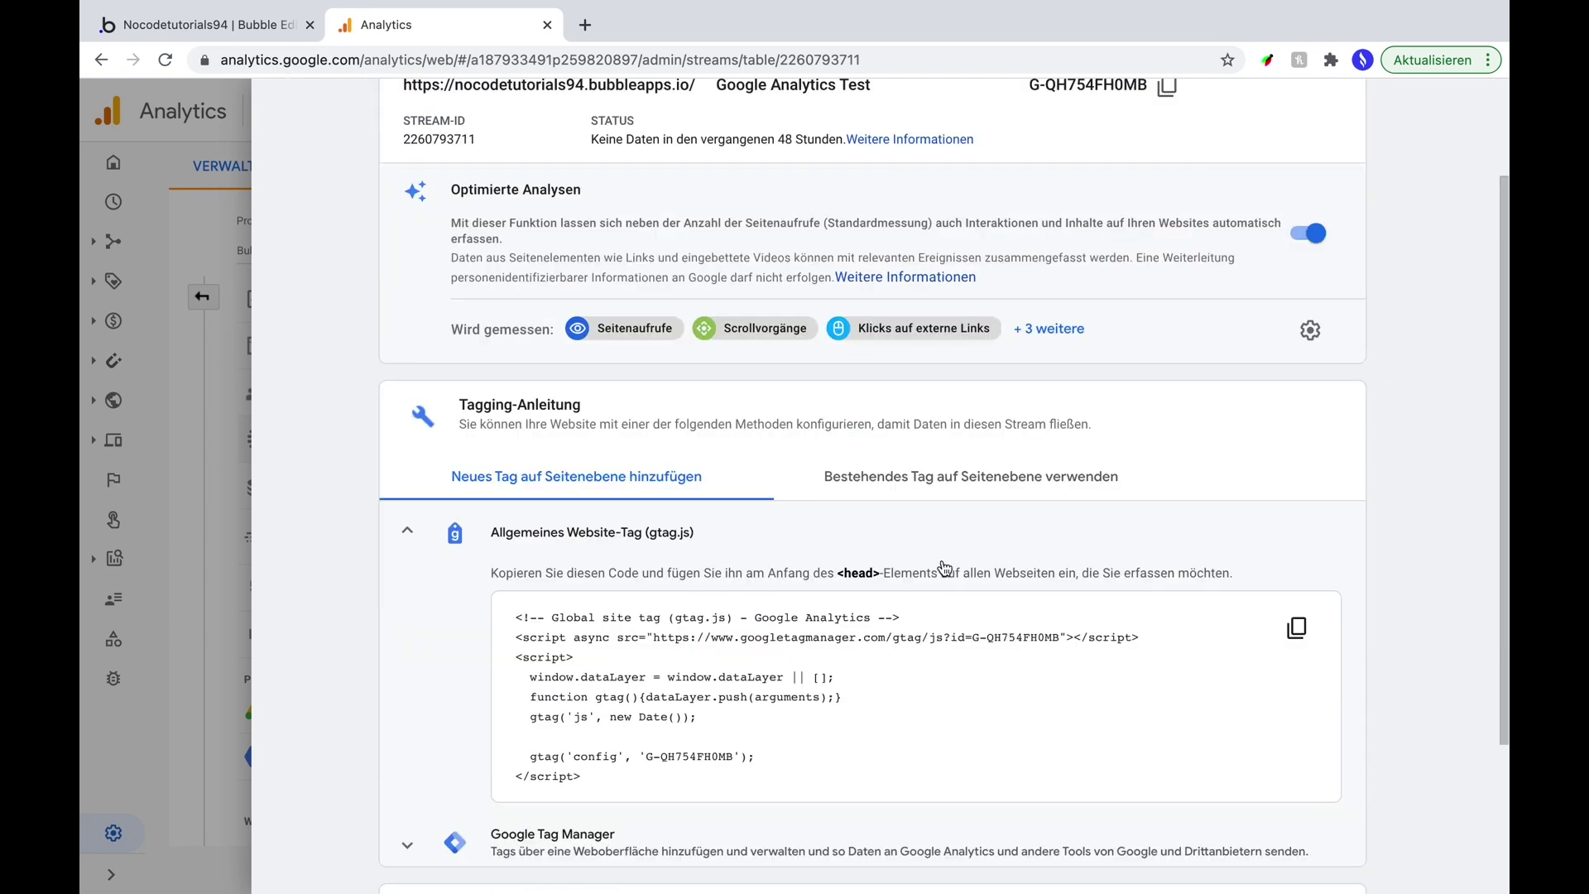
left_click(919, 490)
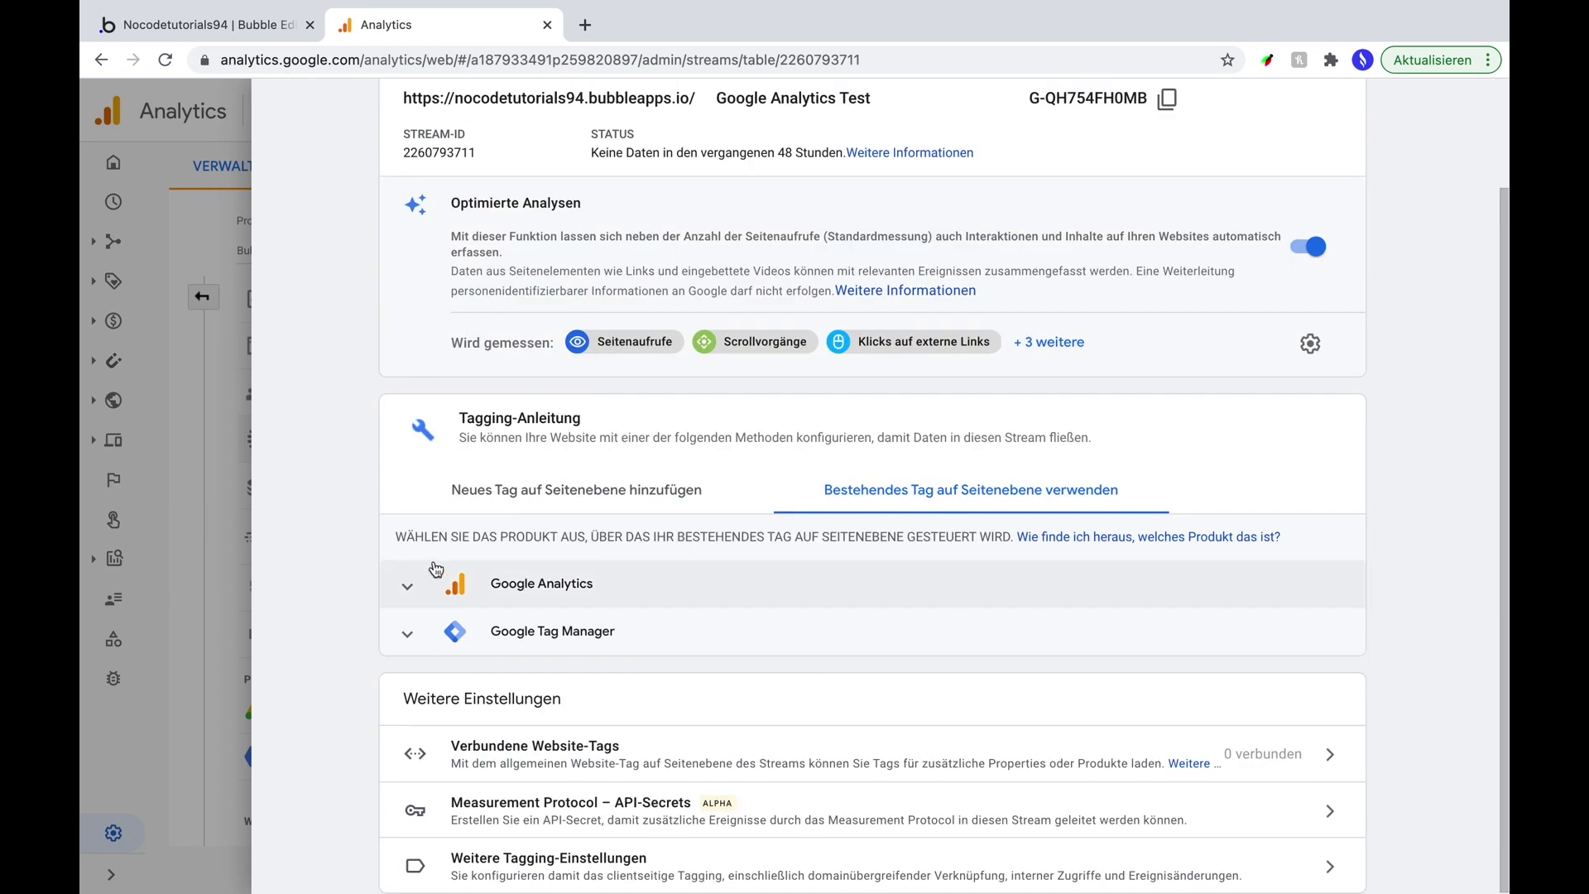
left_click(437, 601)
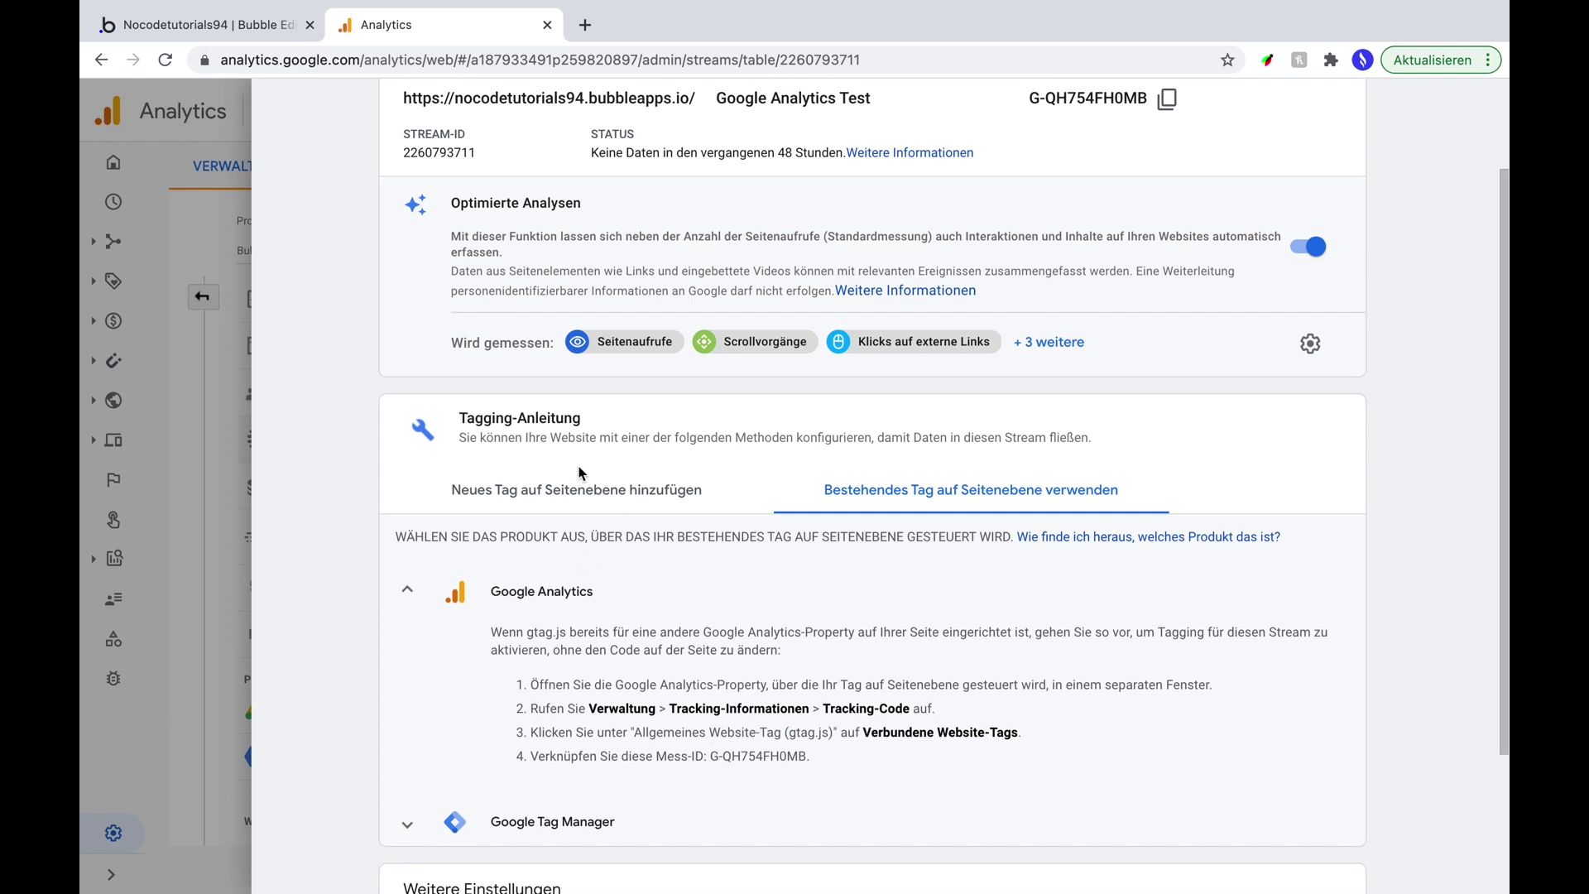
left_click(588, 492)
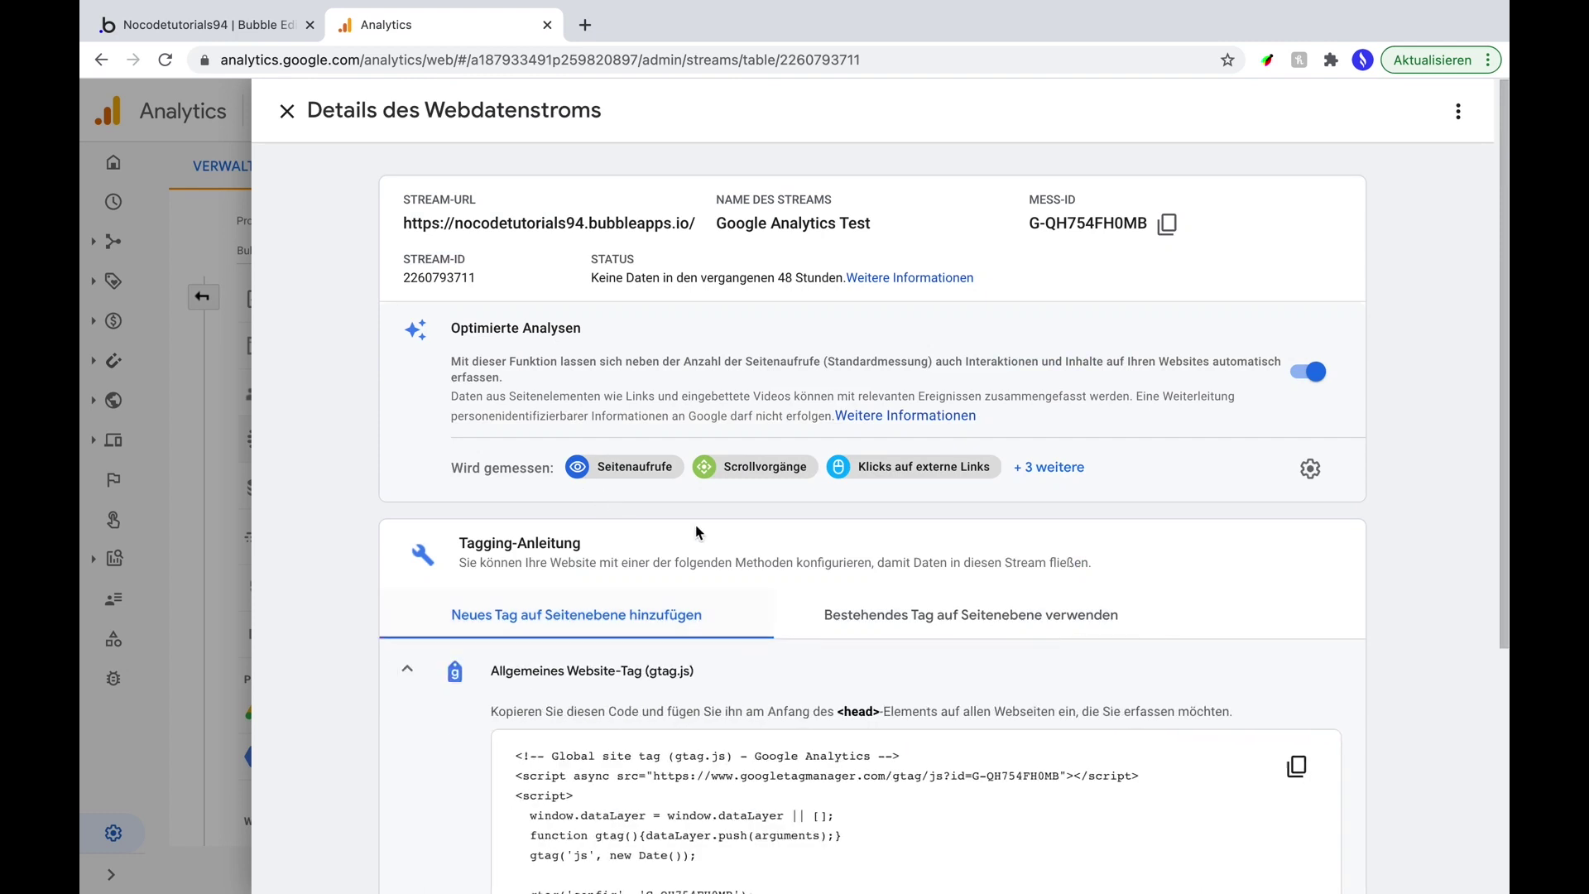
Switch to Bubble and set the Google Analytics plugin version to V2: Universal Analytics (gtag.js).
left_click(220, 25)
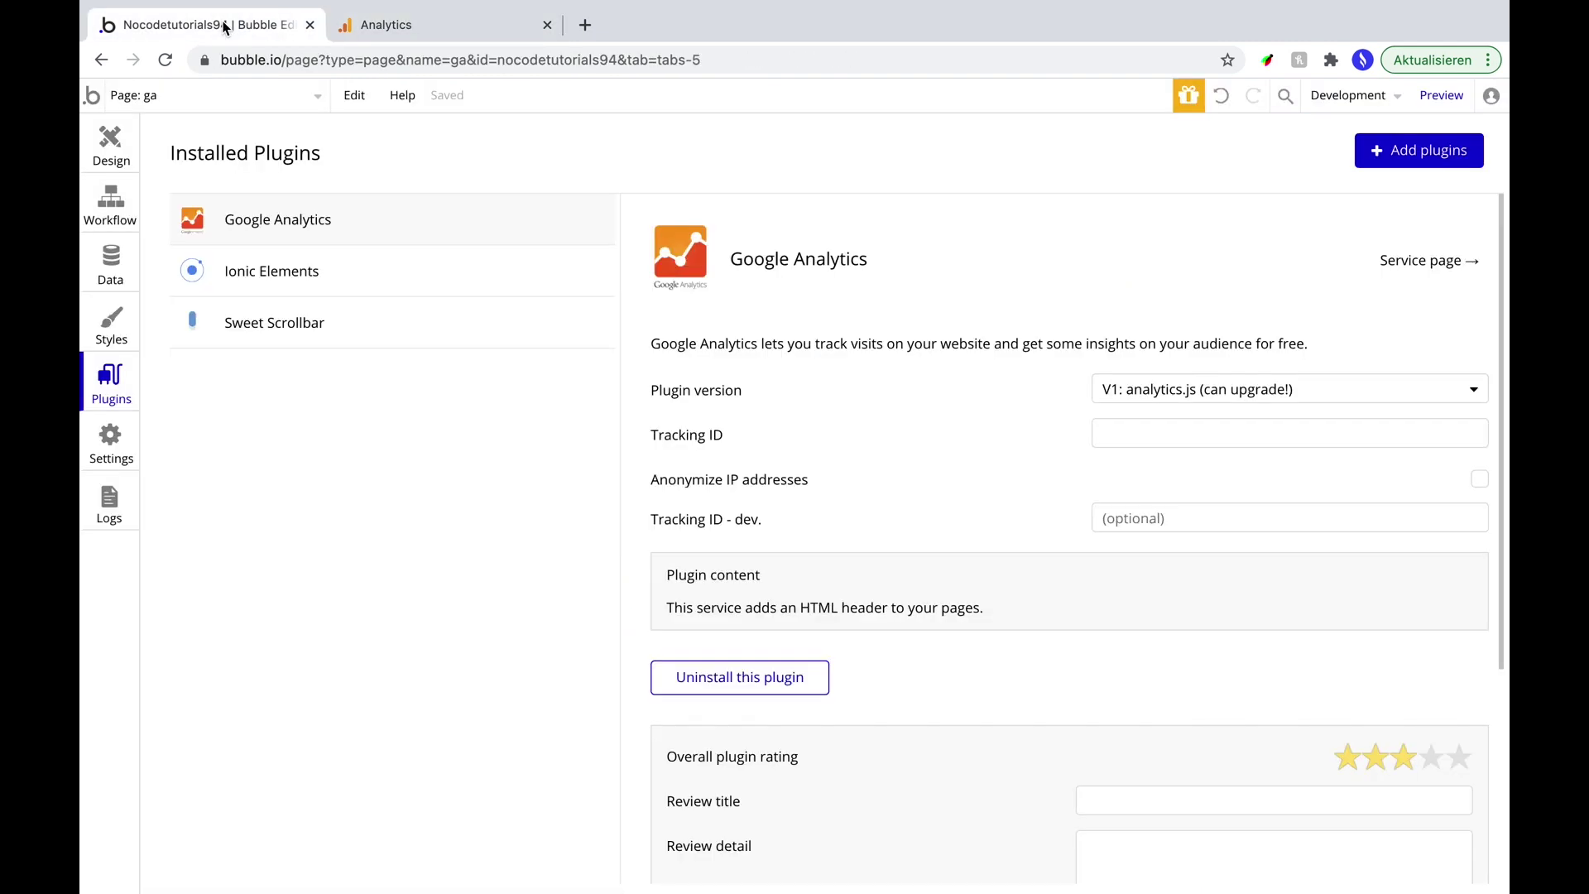
left_click(1179, 395)
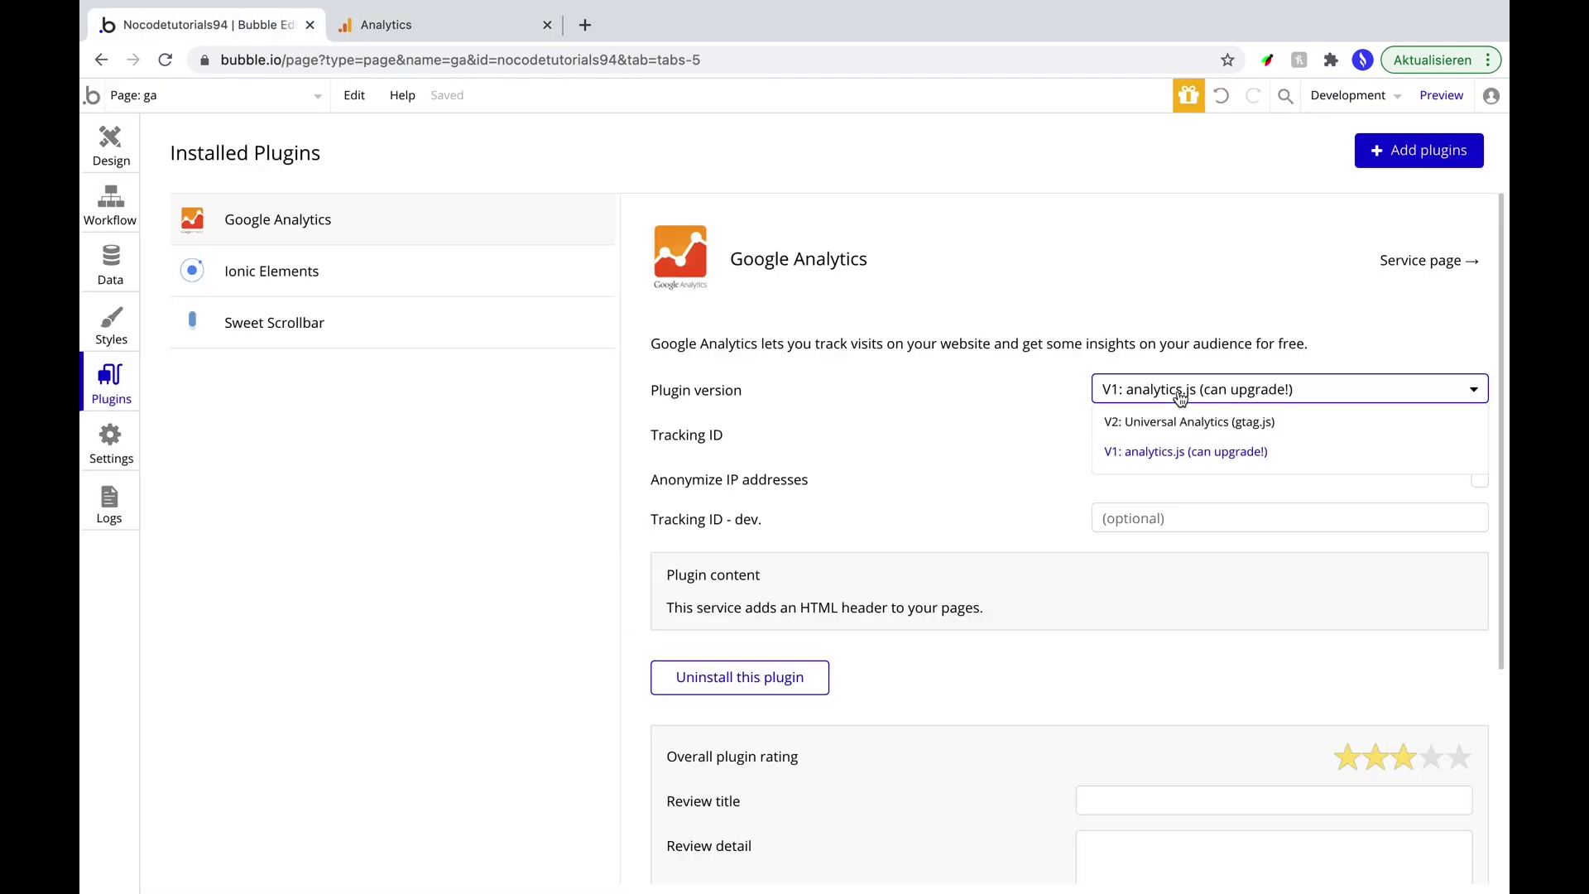
left_click(1227, 423)
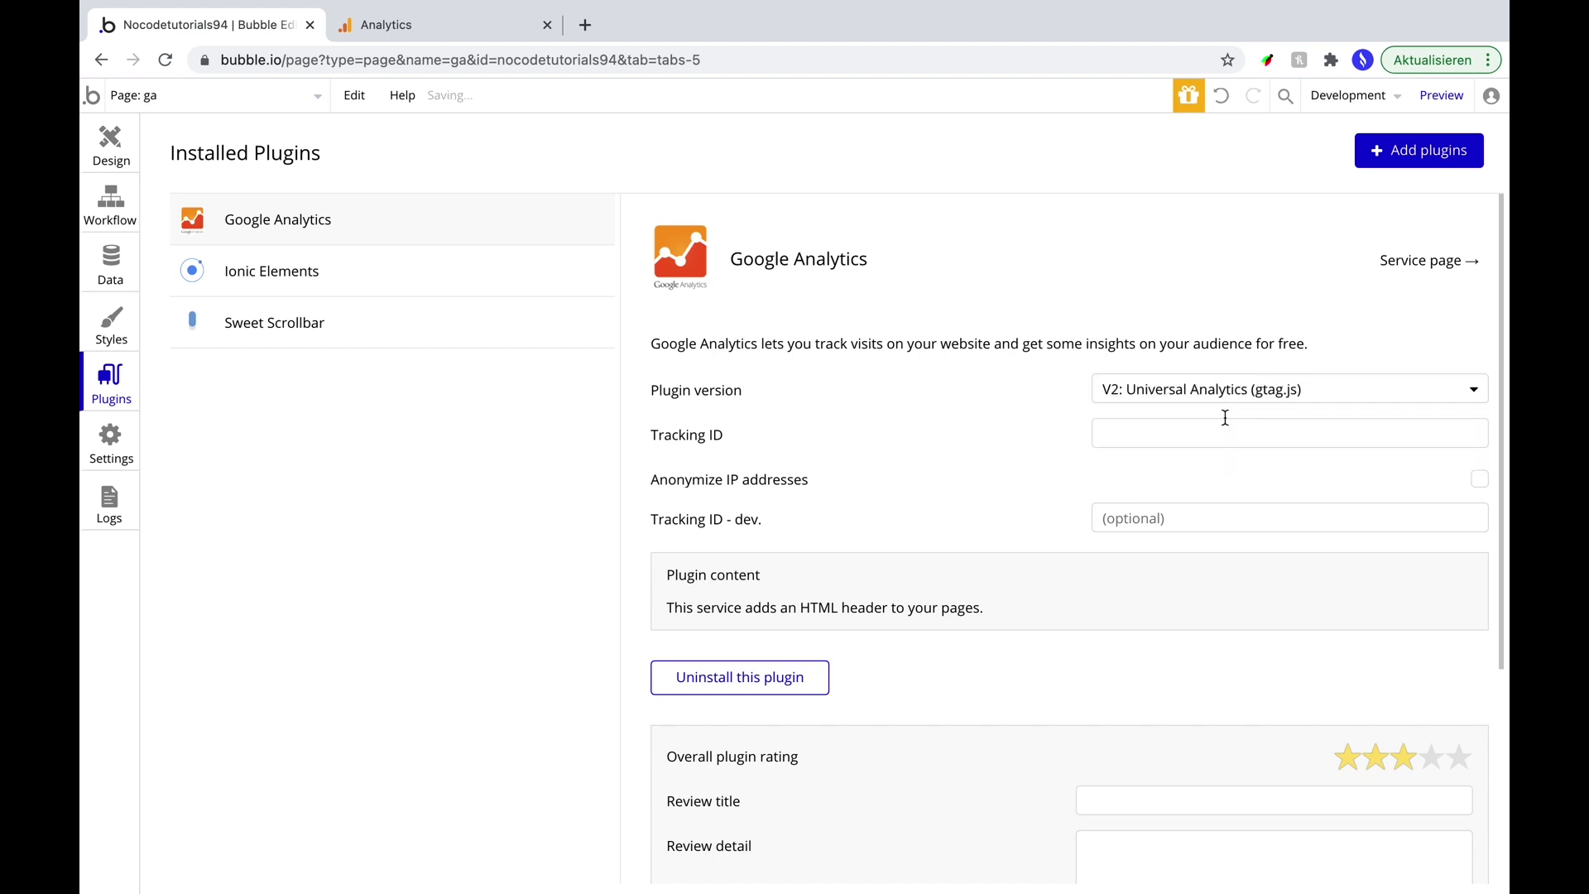
Copy the stream's measurement ID from Analytics into the Bubble plugin's Tracking ID and Tracking ID - dev. fields.
left_click(1170, 429)
left_click(461, 24)
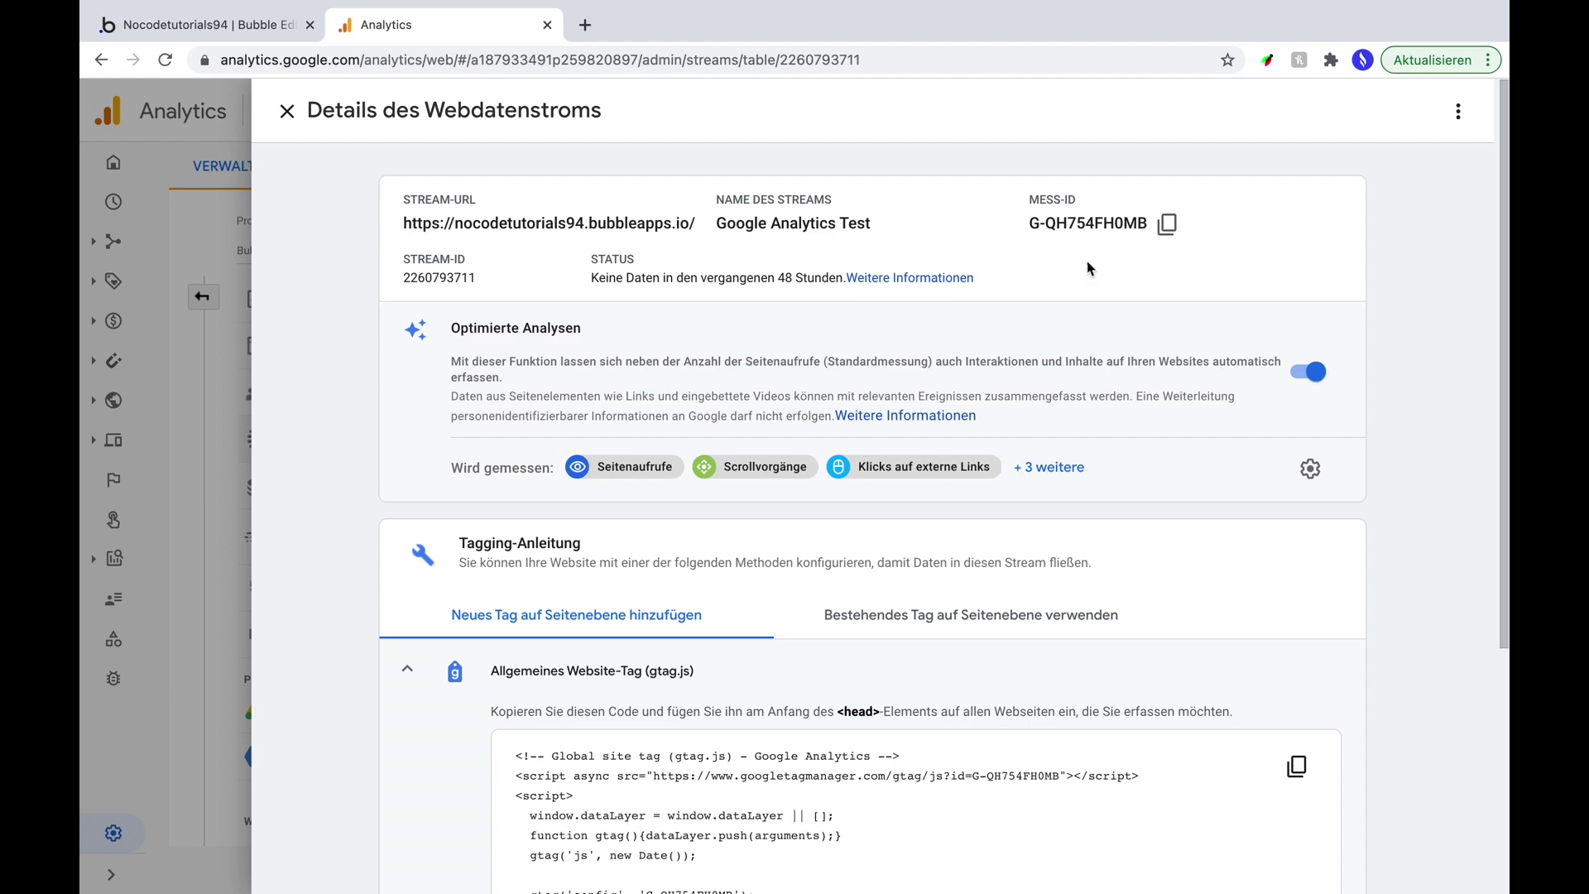
left_click(1167, 223)
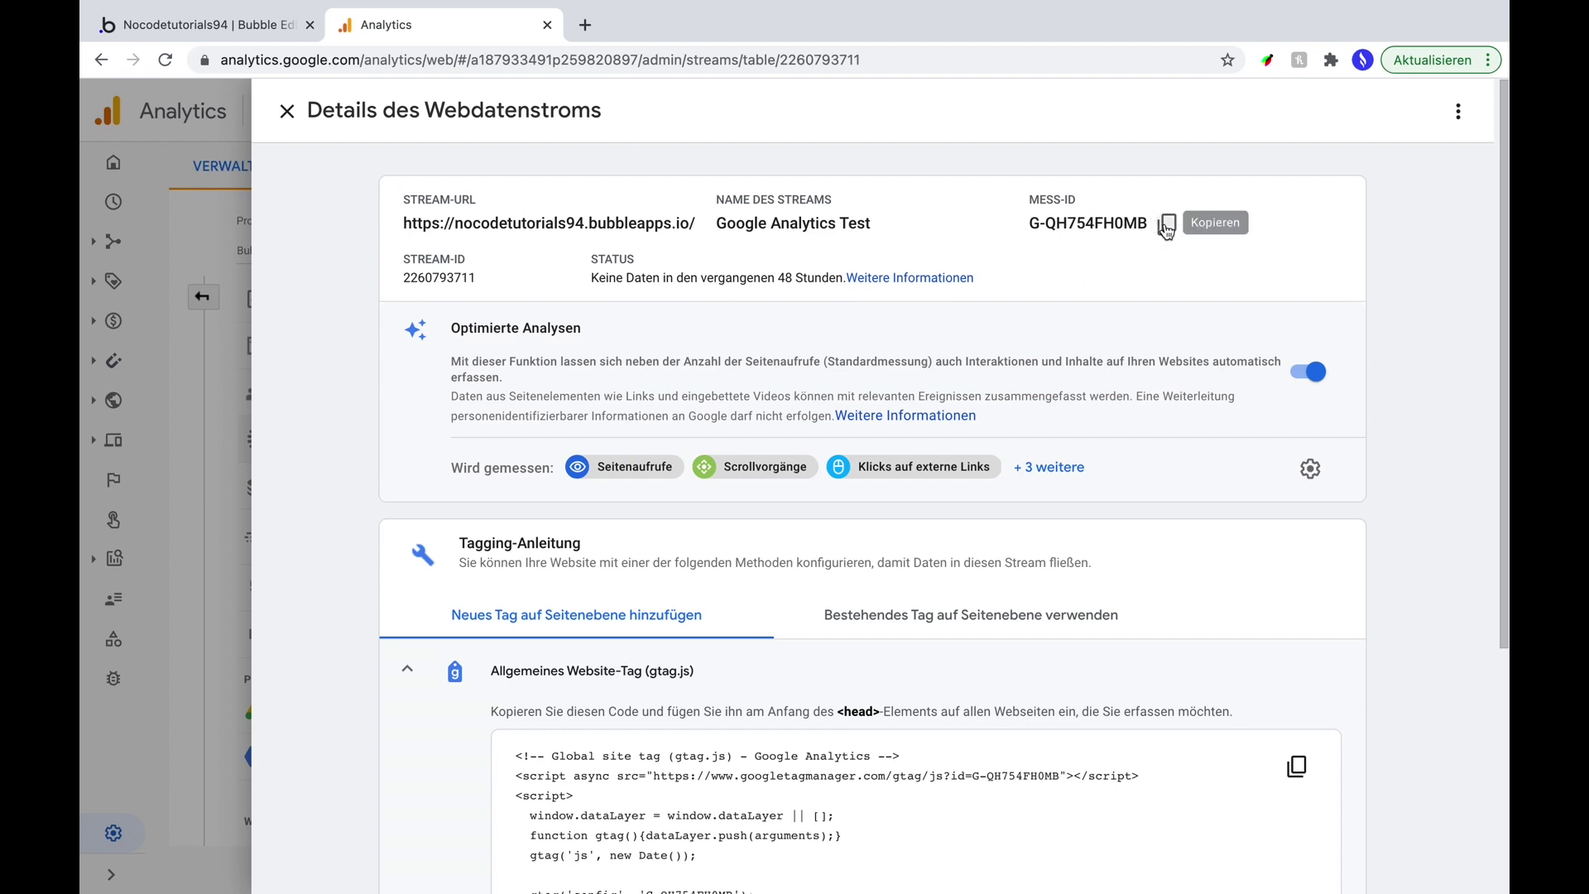
left_click(207, 25)
left_click(1159, 439)
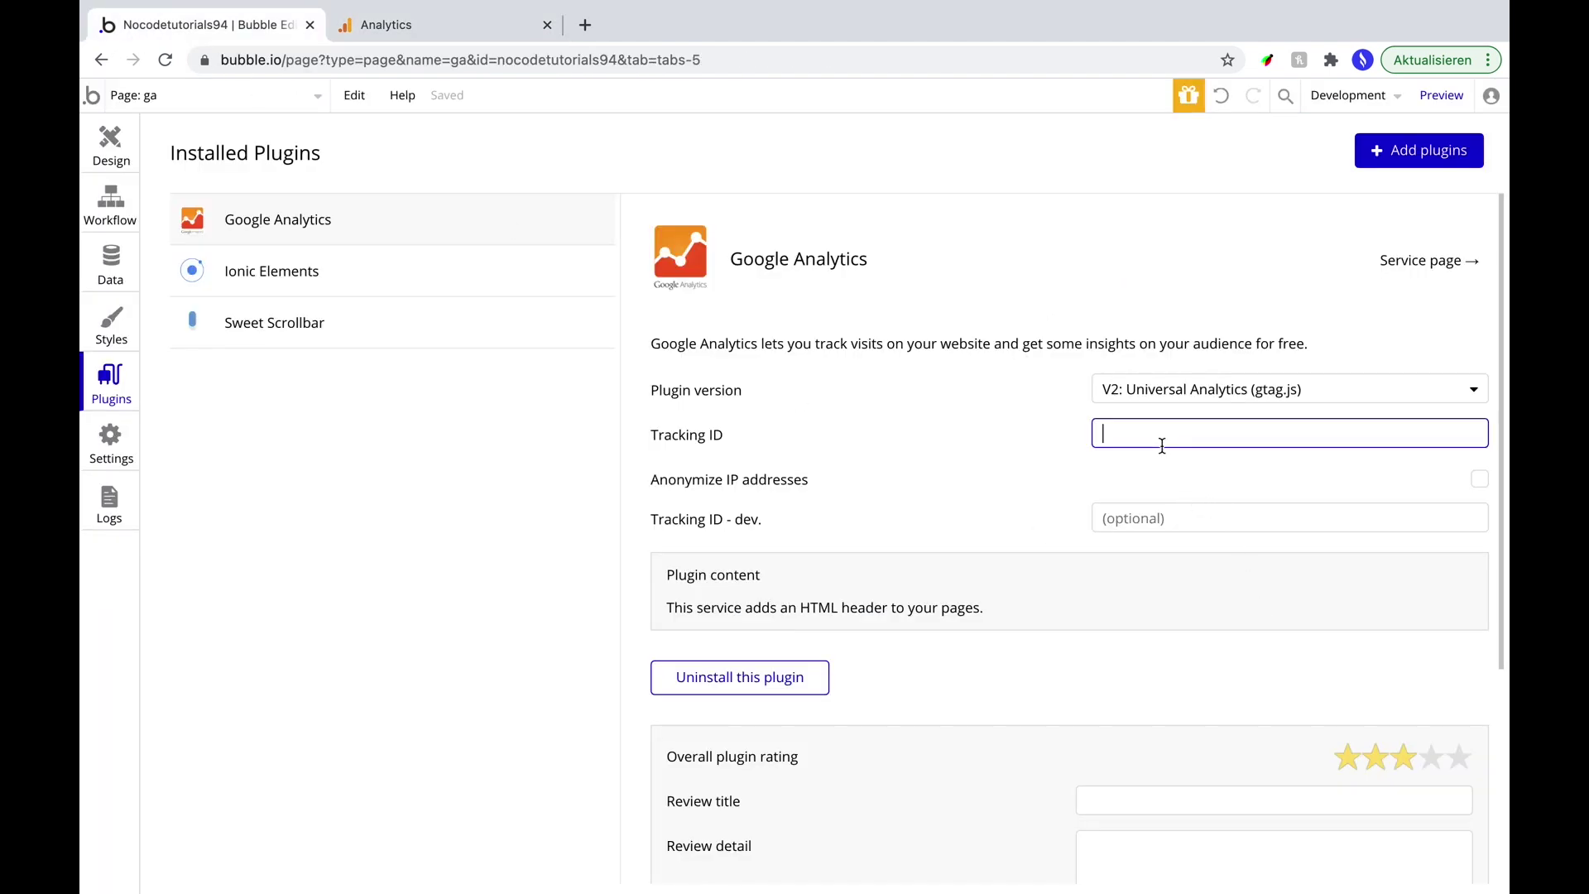
key("super+v")
left_click(1111, 525)
key("super+v")
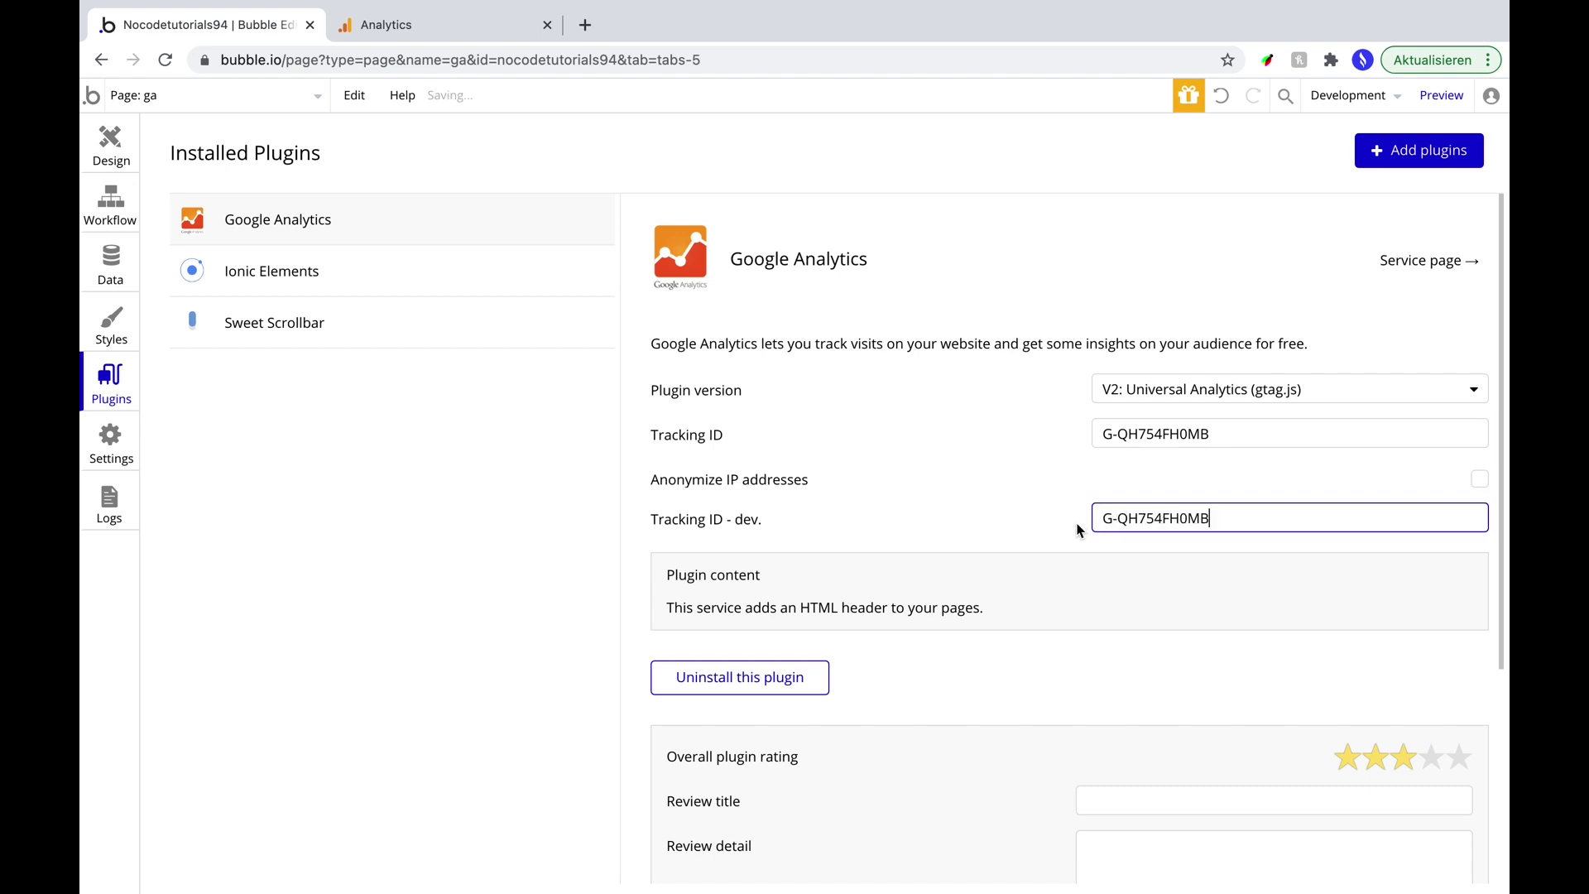
Return to the design view of page ga and preview the page in the browser.
left_click(995, 484)
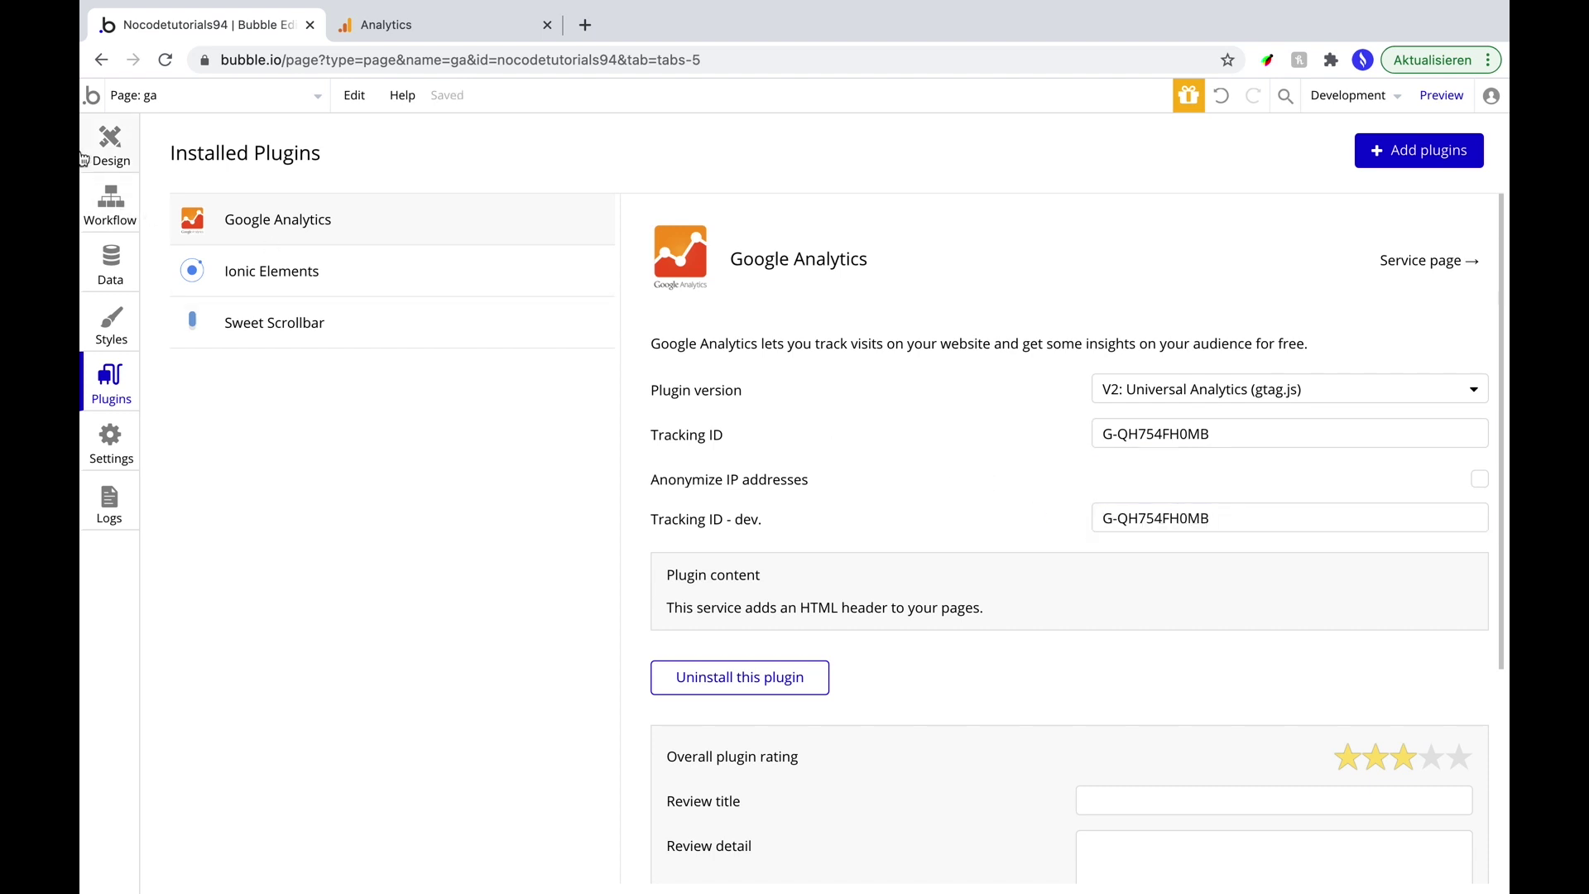
left_click(111, 142)
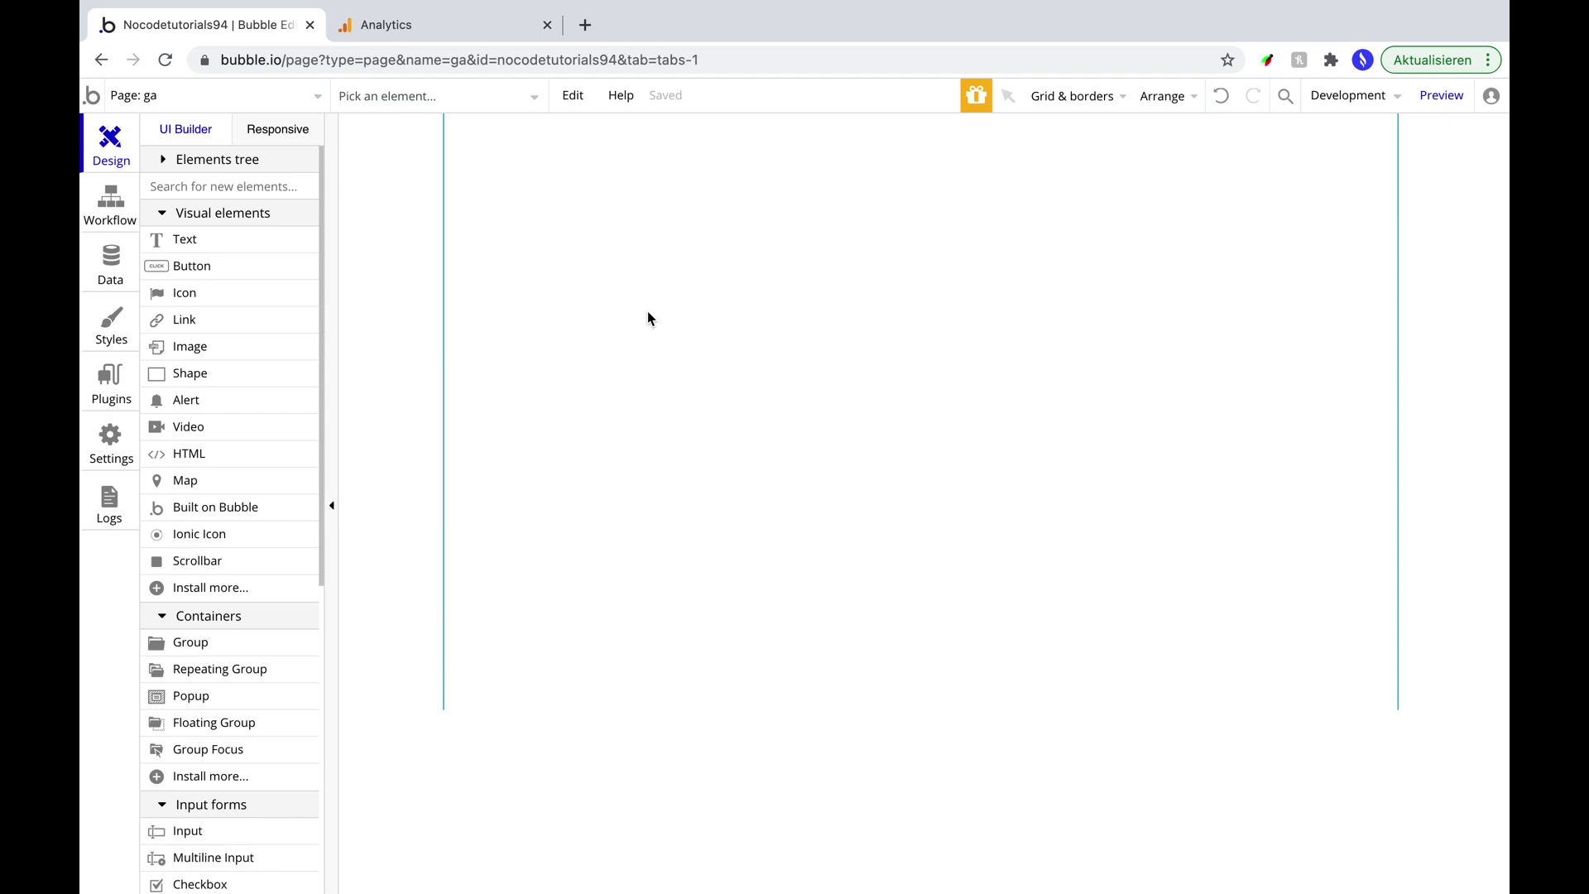
mouse_move(1439, 115)
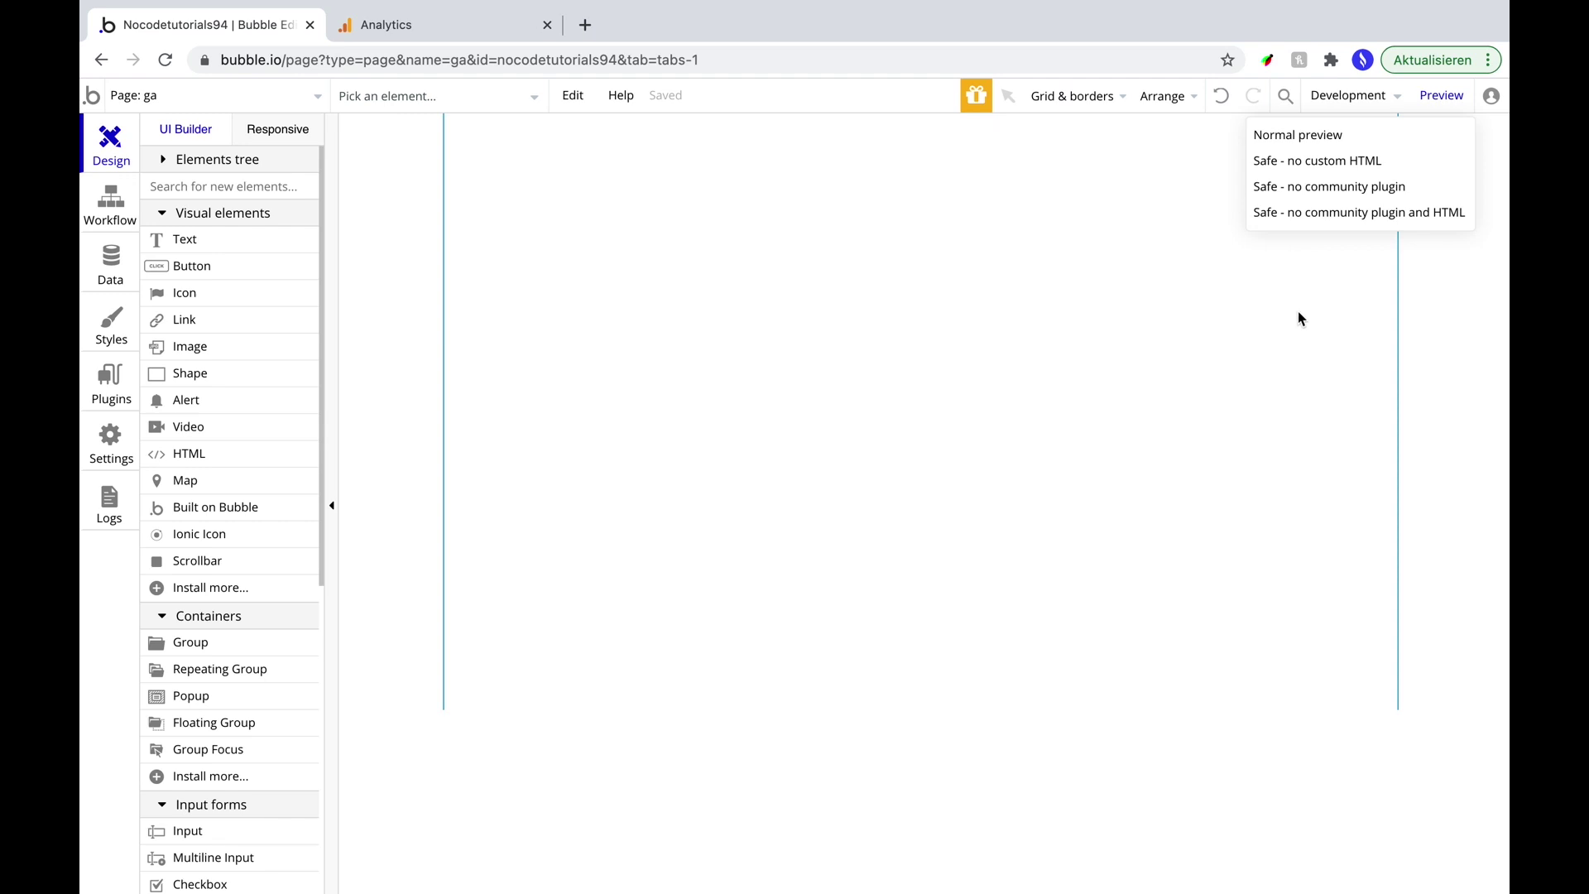
left_click(1441, 98)
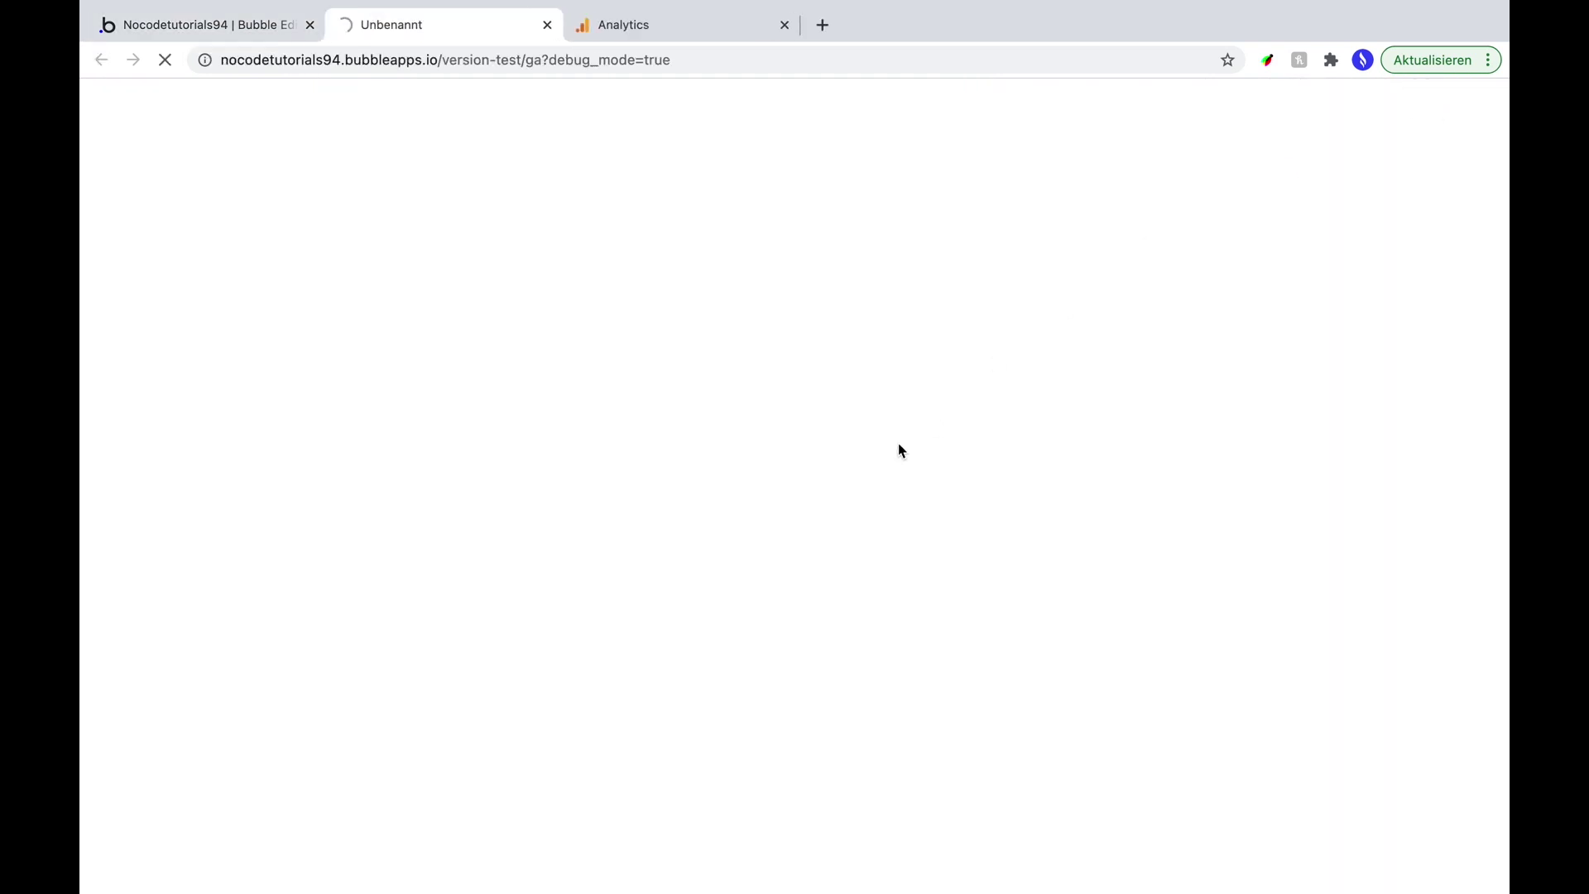
Switch to Analytics, close the web stream details and open the real-time report for the Bubble Google Analytics Test property.
left_click(636, 27)
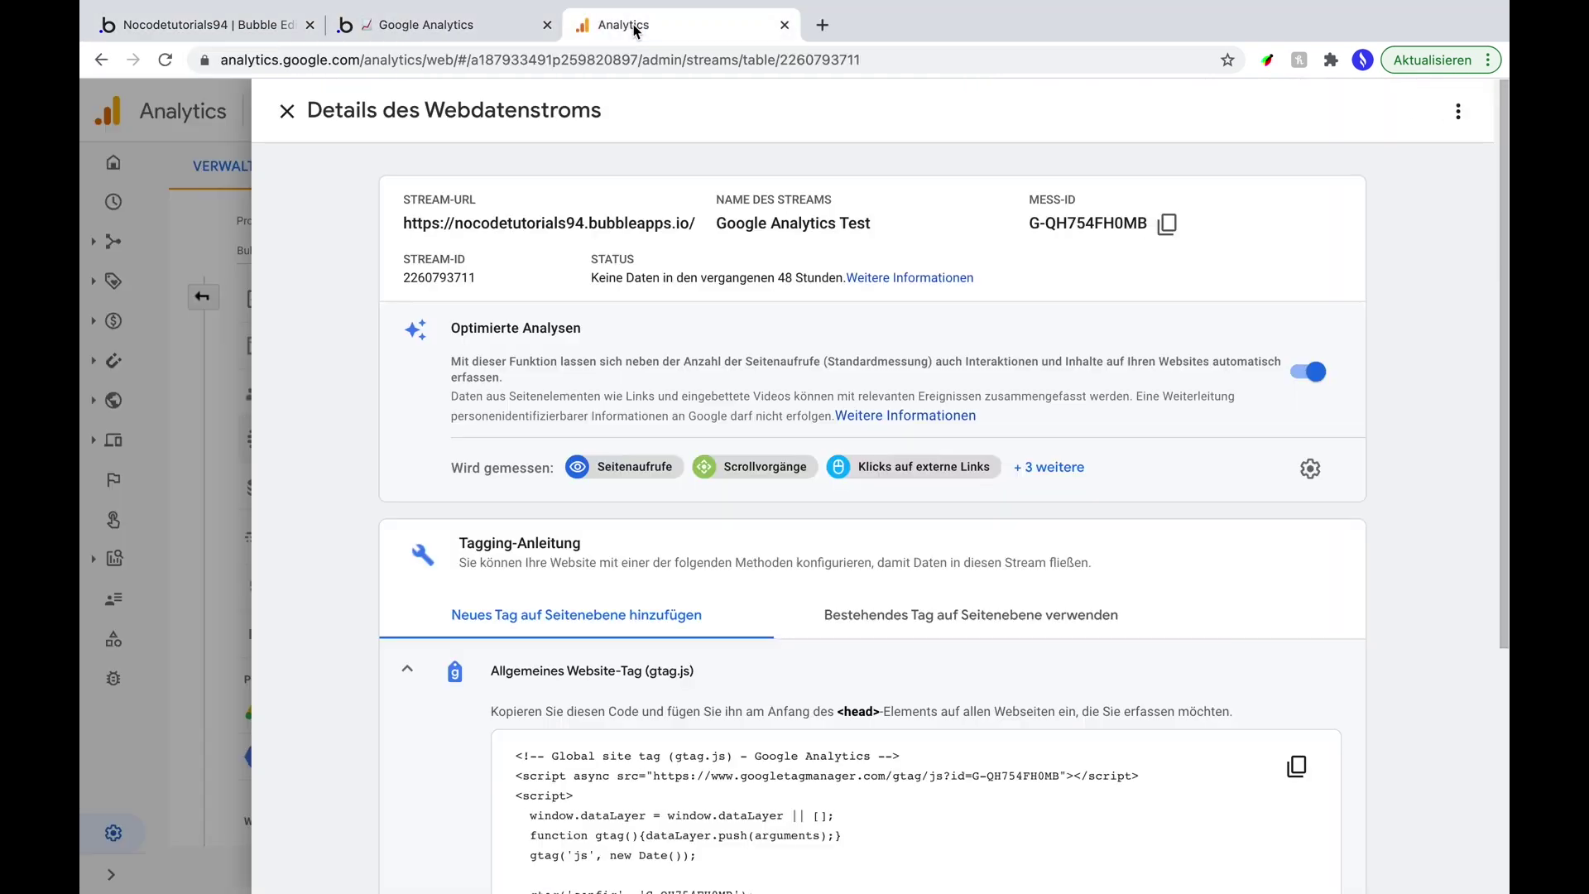
left_click(169, 439)
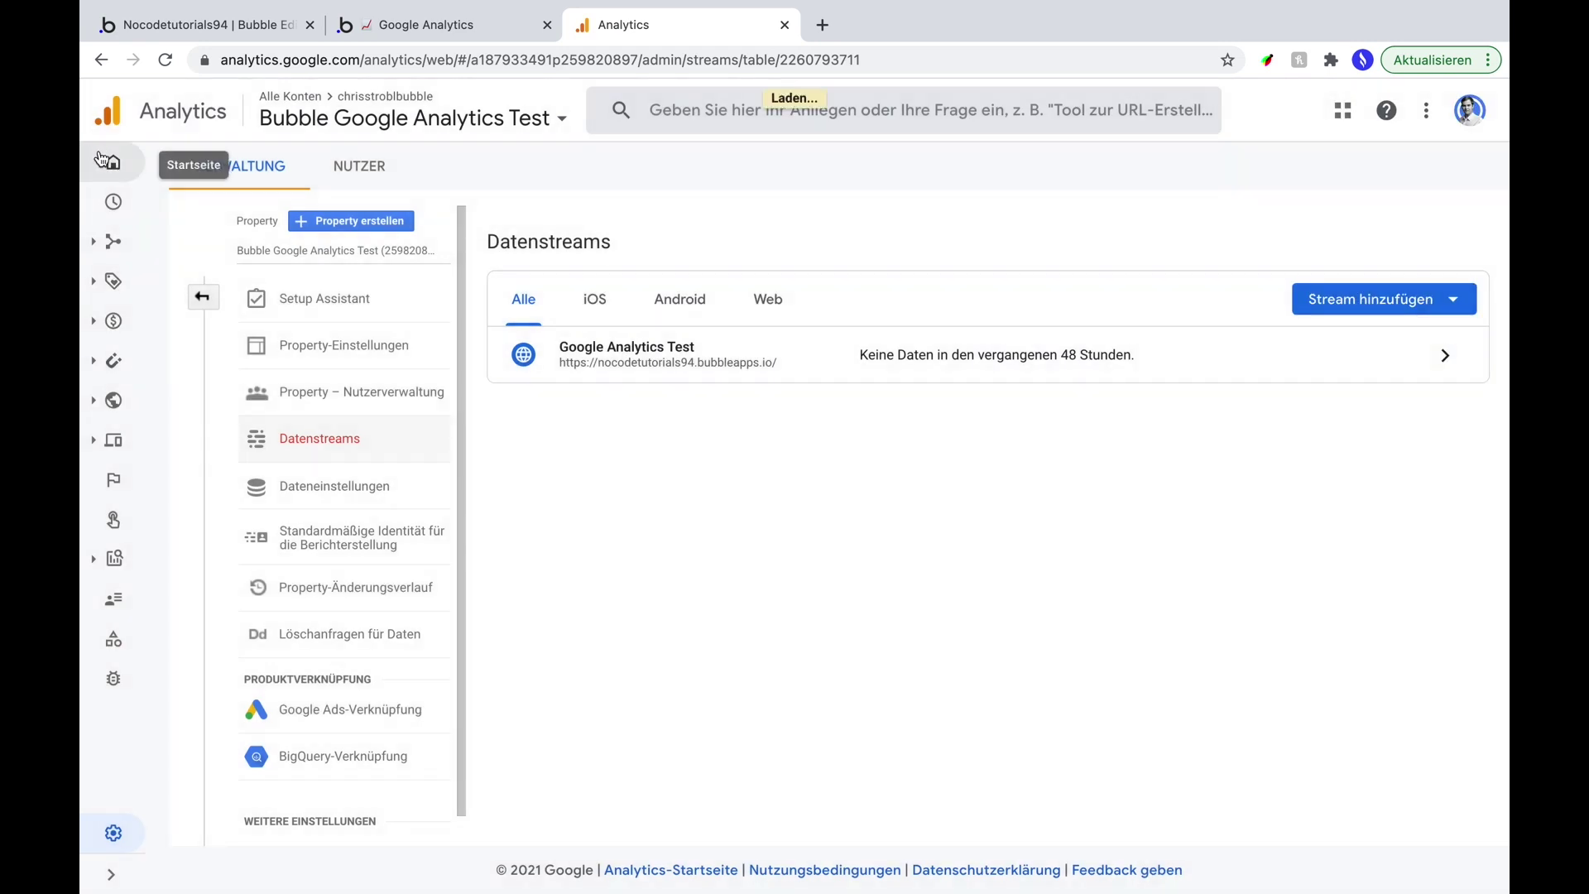
left_click(111, 176)
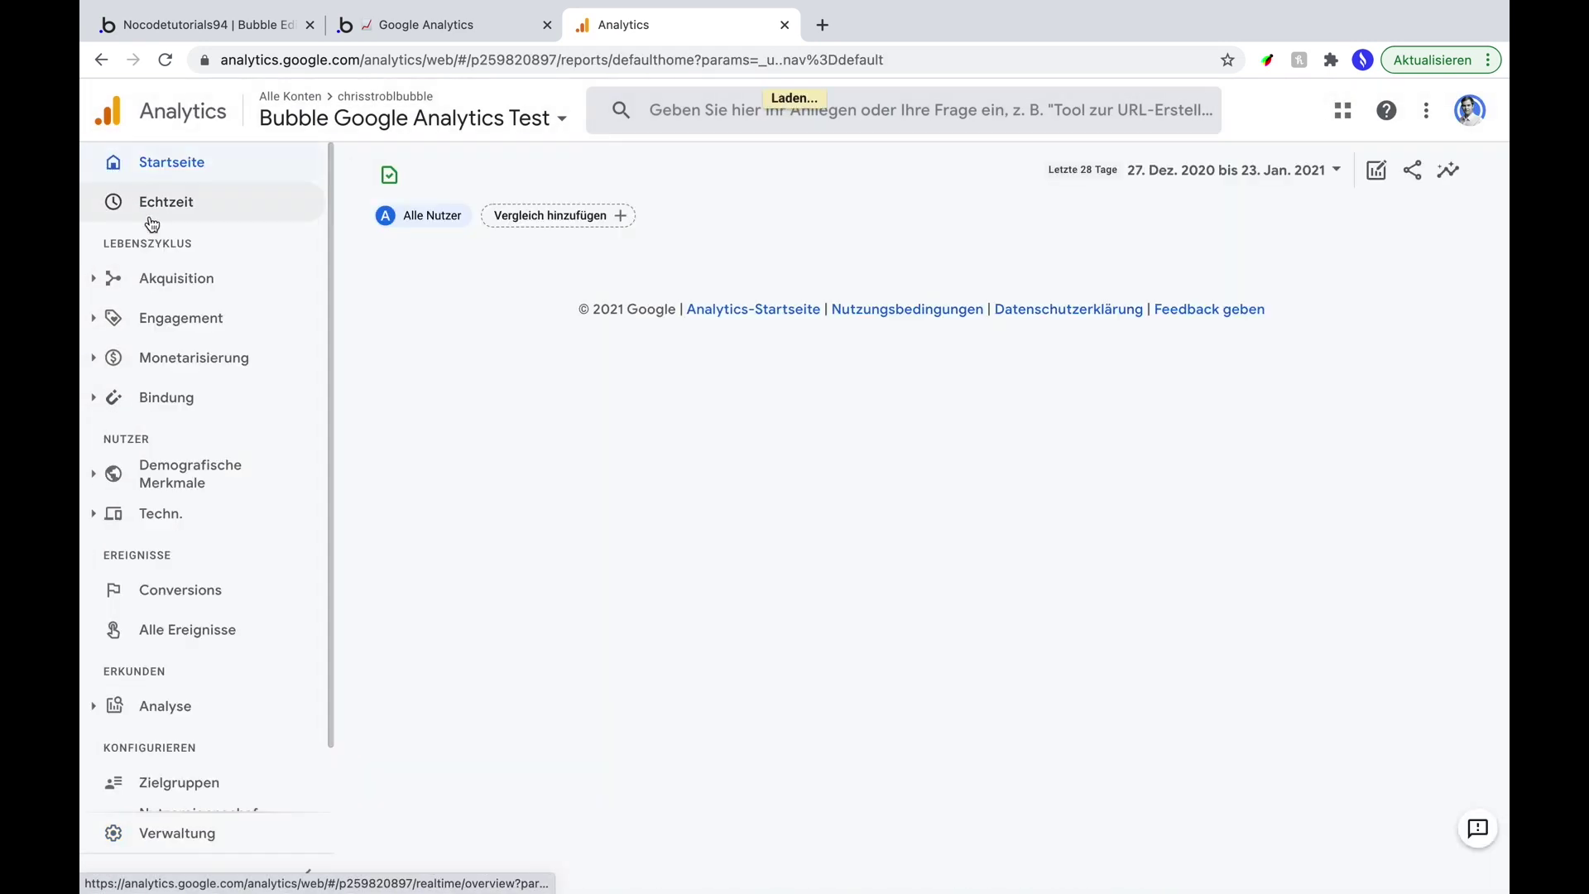
left_click(154, 213)
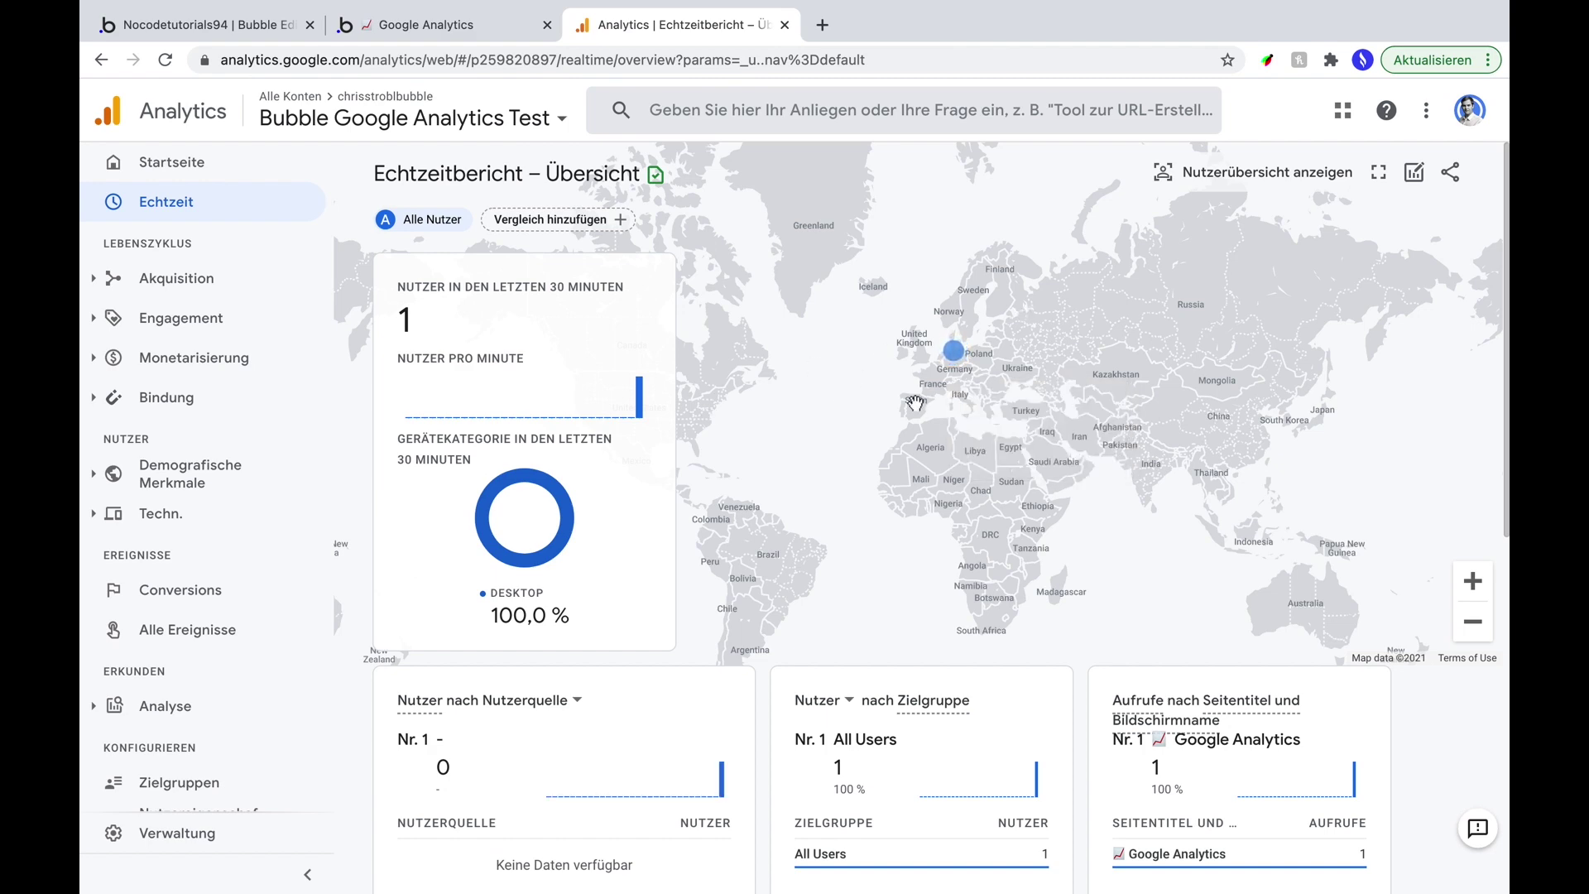
Examine the active user's location on the real-time map and the event counts by event name.
left_click(1474, 582)
left_click(1474, 582)
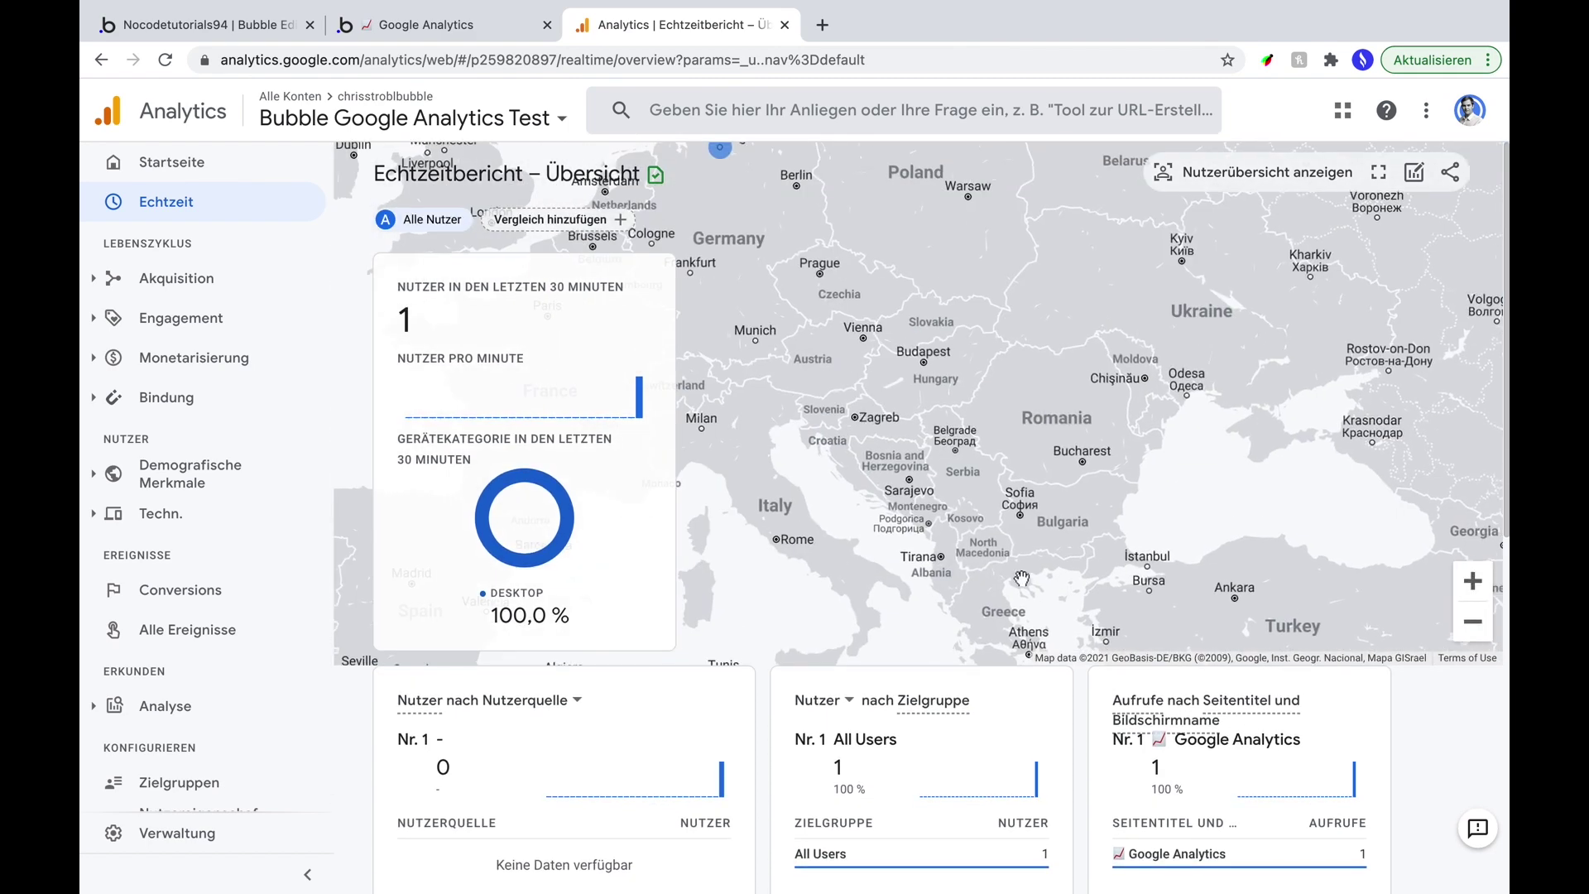
scroll(1052, 530, "up", 4)
left_click_drag(1095, 502, 1057, 365)
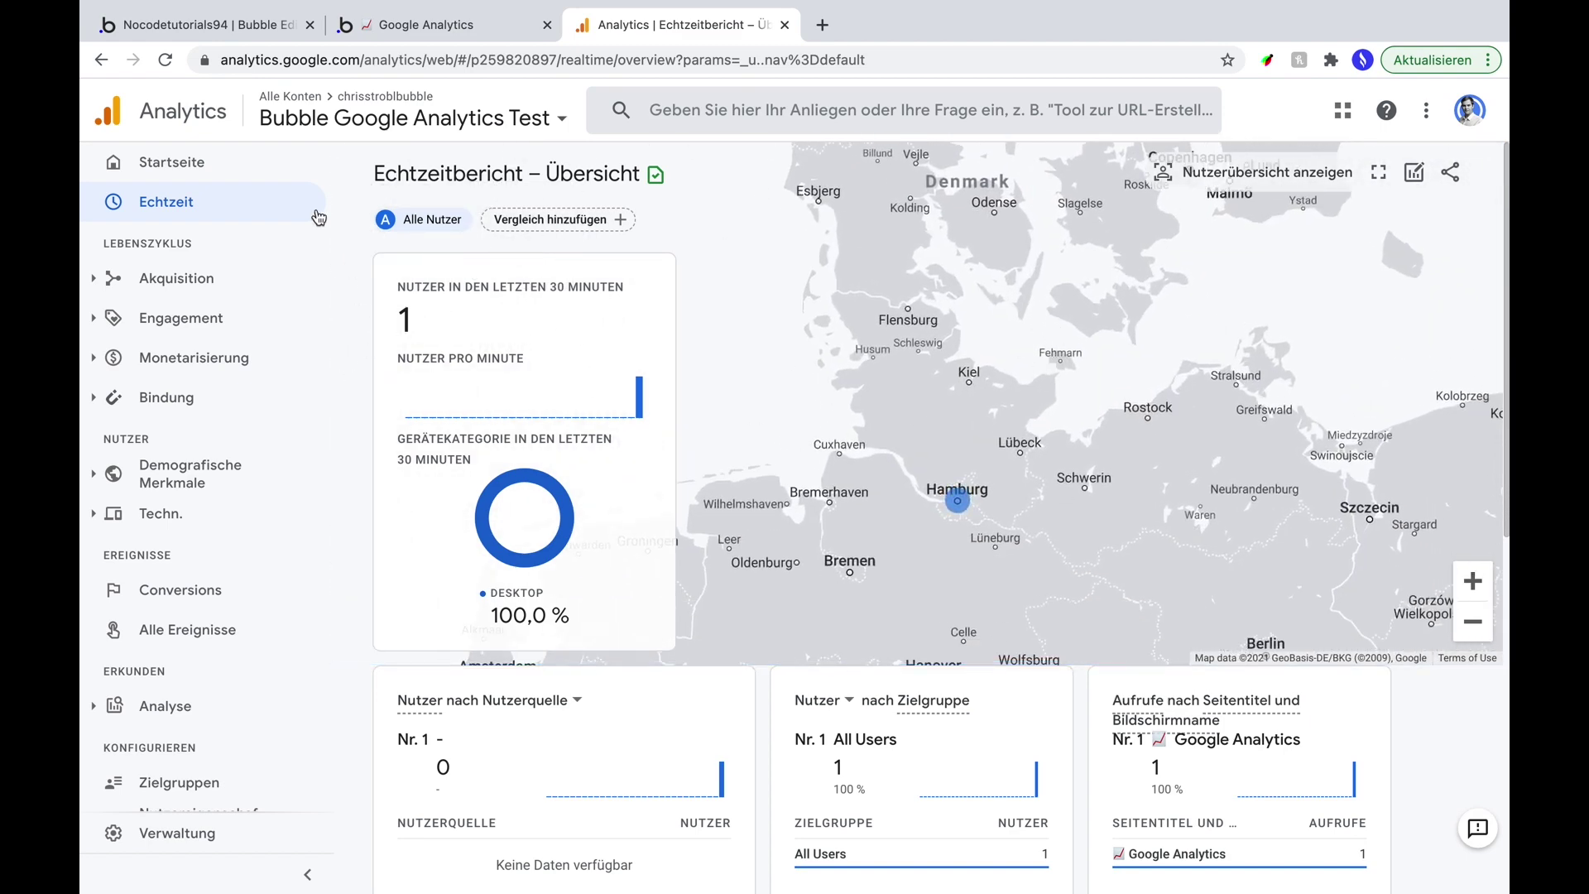
scroll(385, 665, "down", 8)
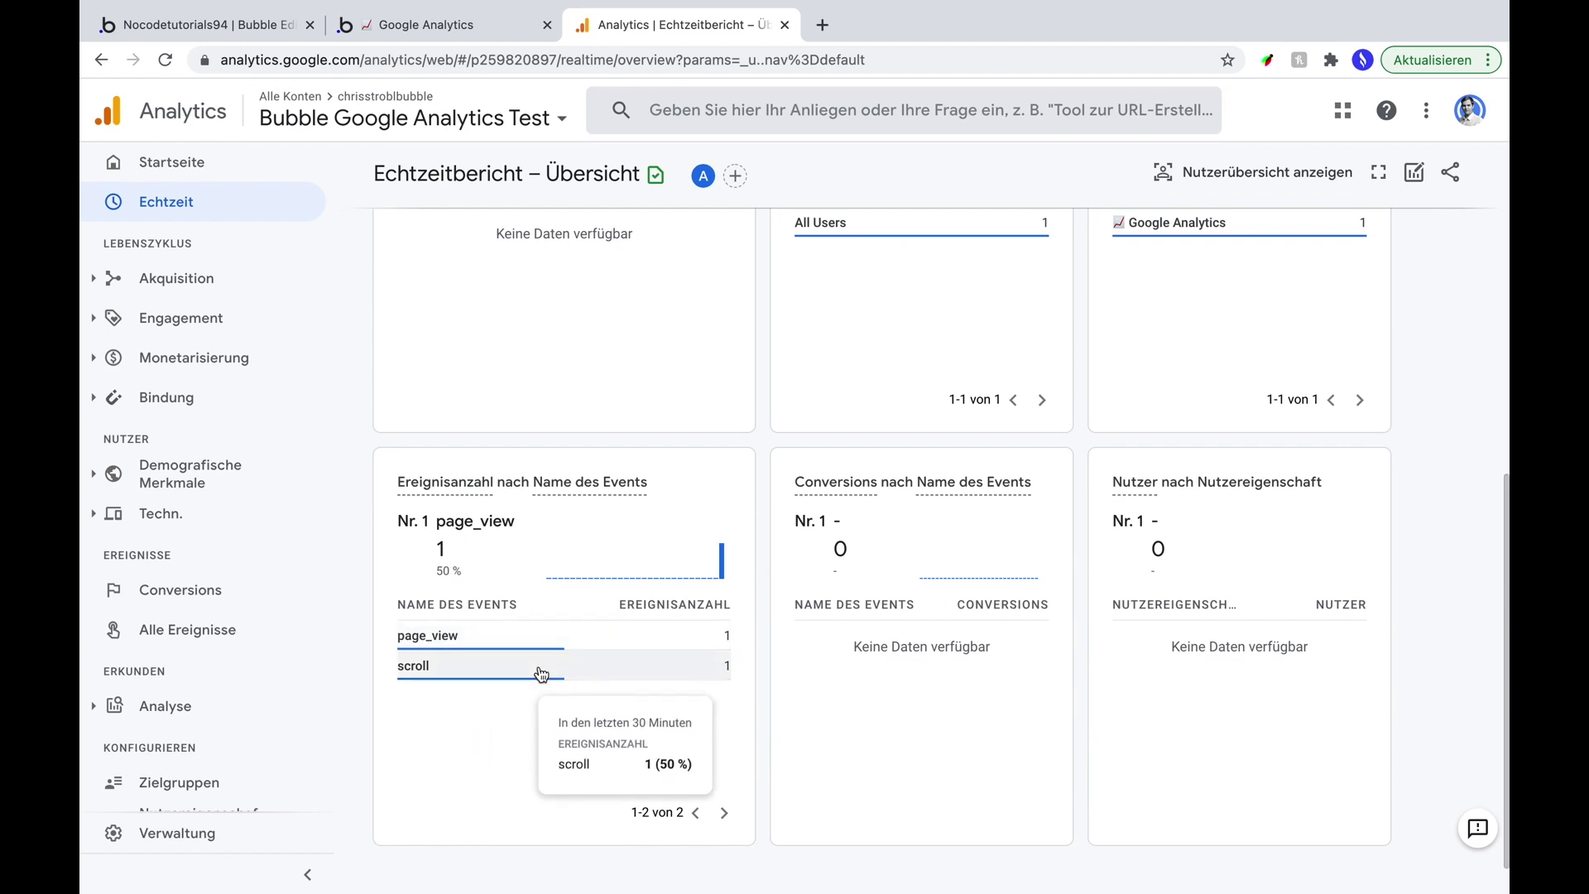
scroll(571, 650, "down", 1)
scroll(802, 550, "up", 10)
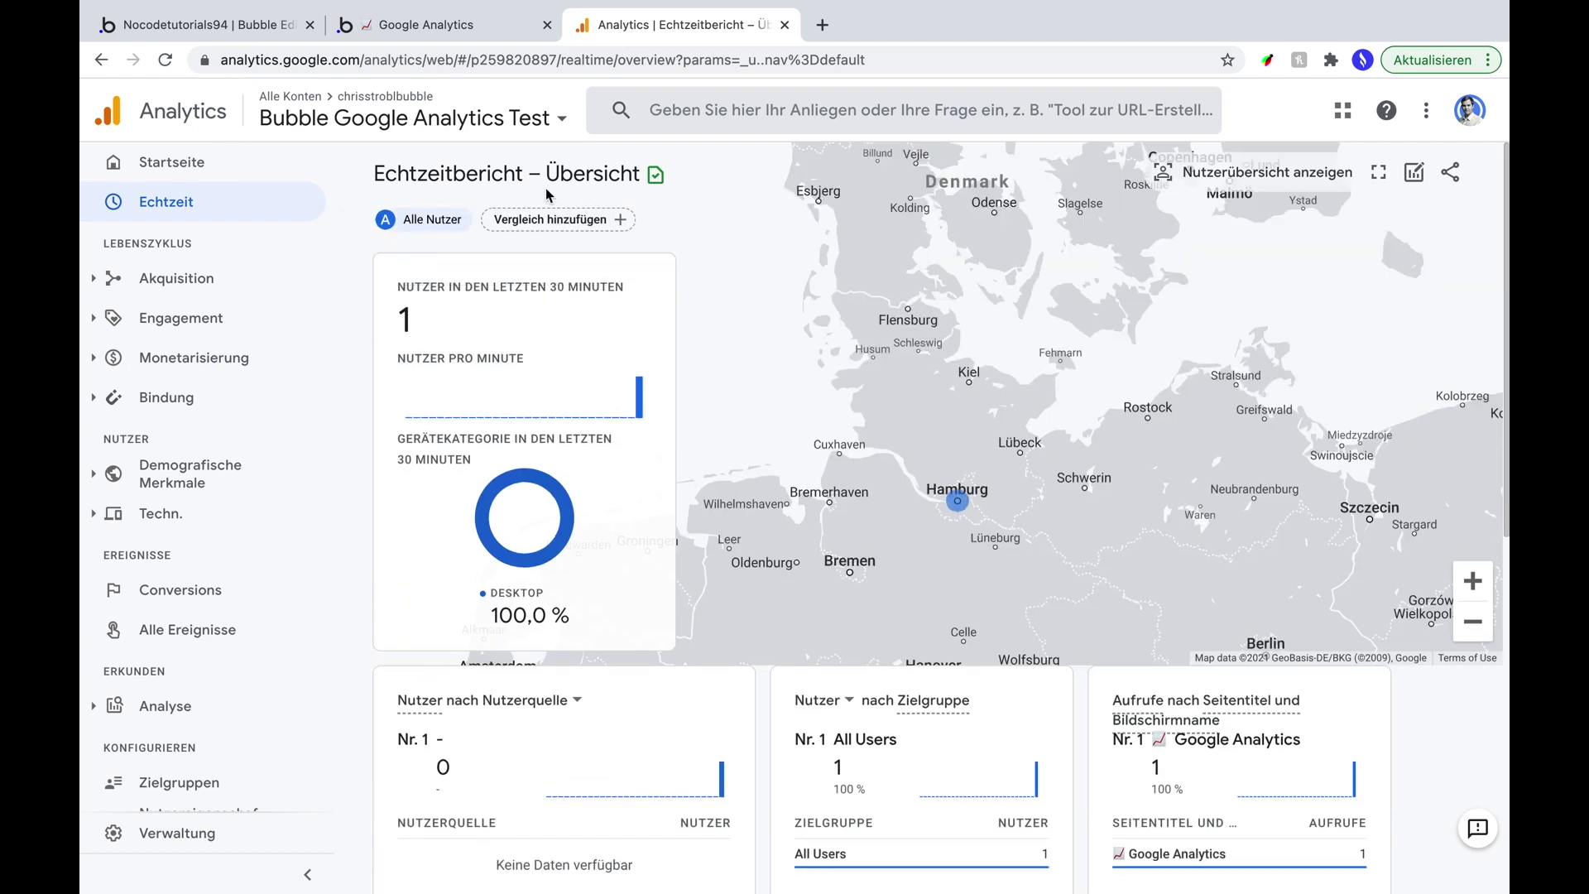
Inspect the previewed page's HTML in the browser's developer tools, searching for "gtag" to find the Google tag script, and close the tools.
left_click(396, 25)
right_click(863, 353)
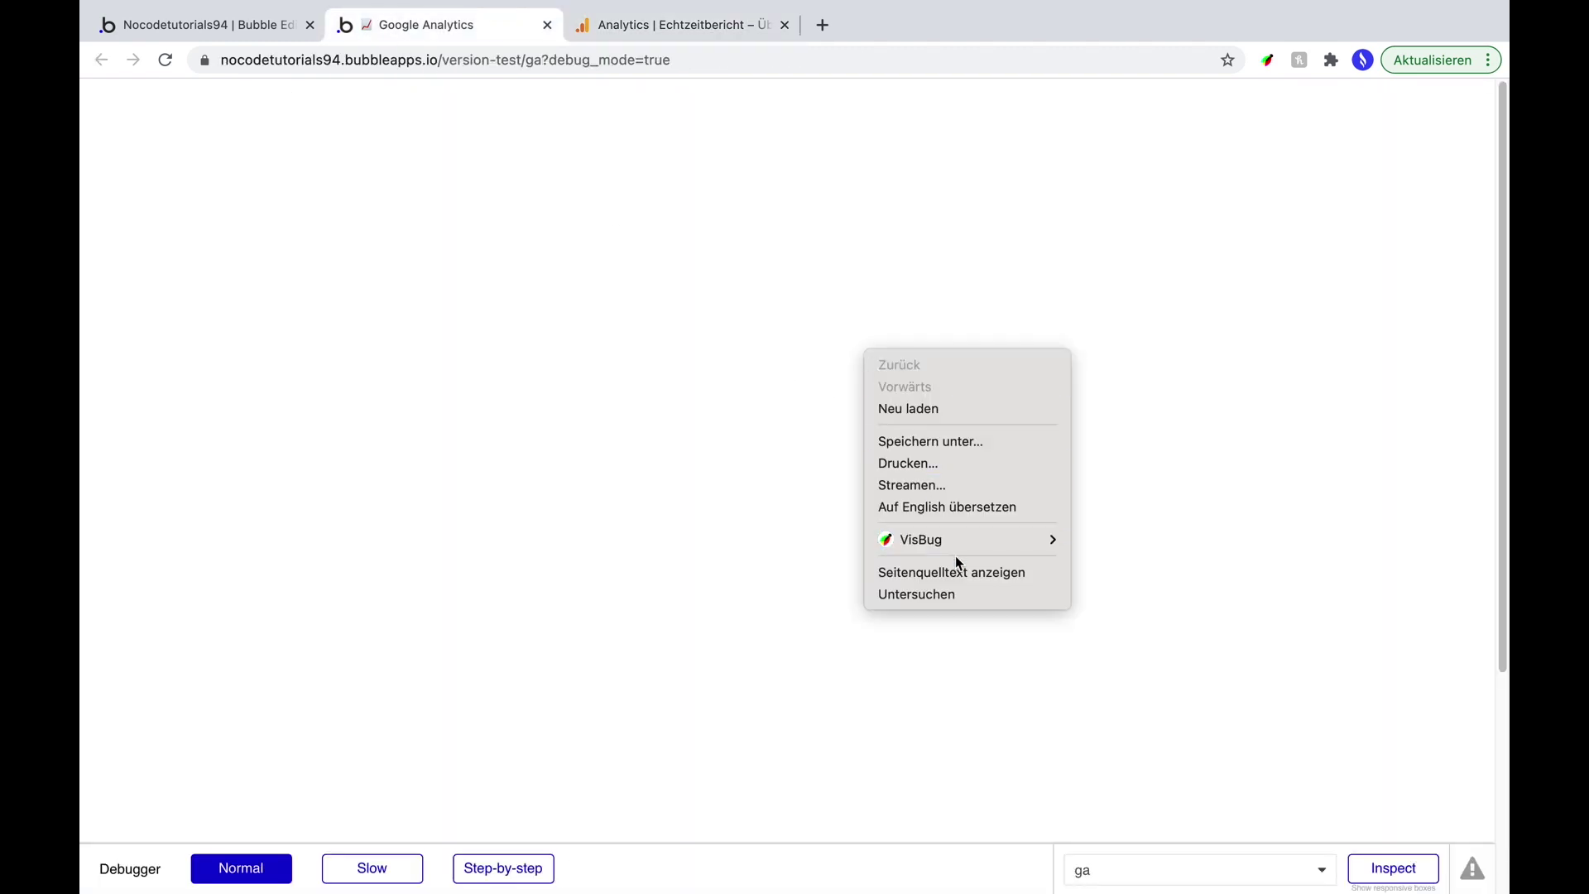
left_click(961, 594)
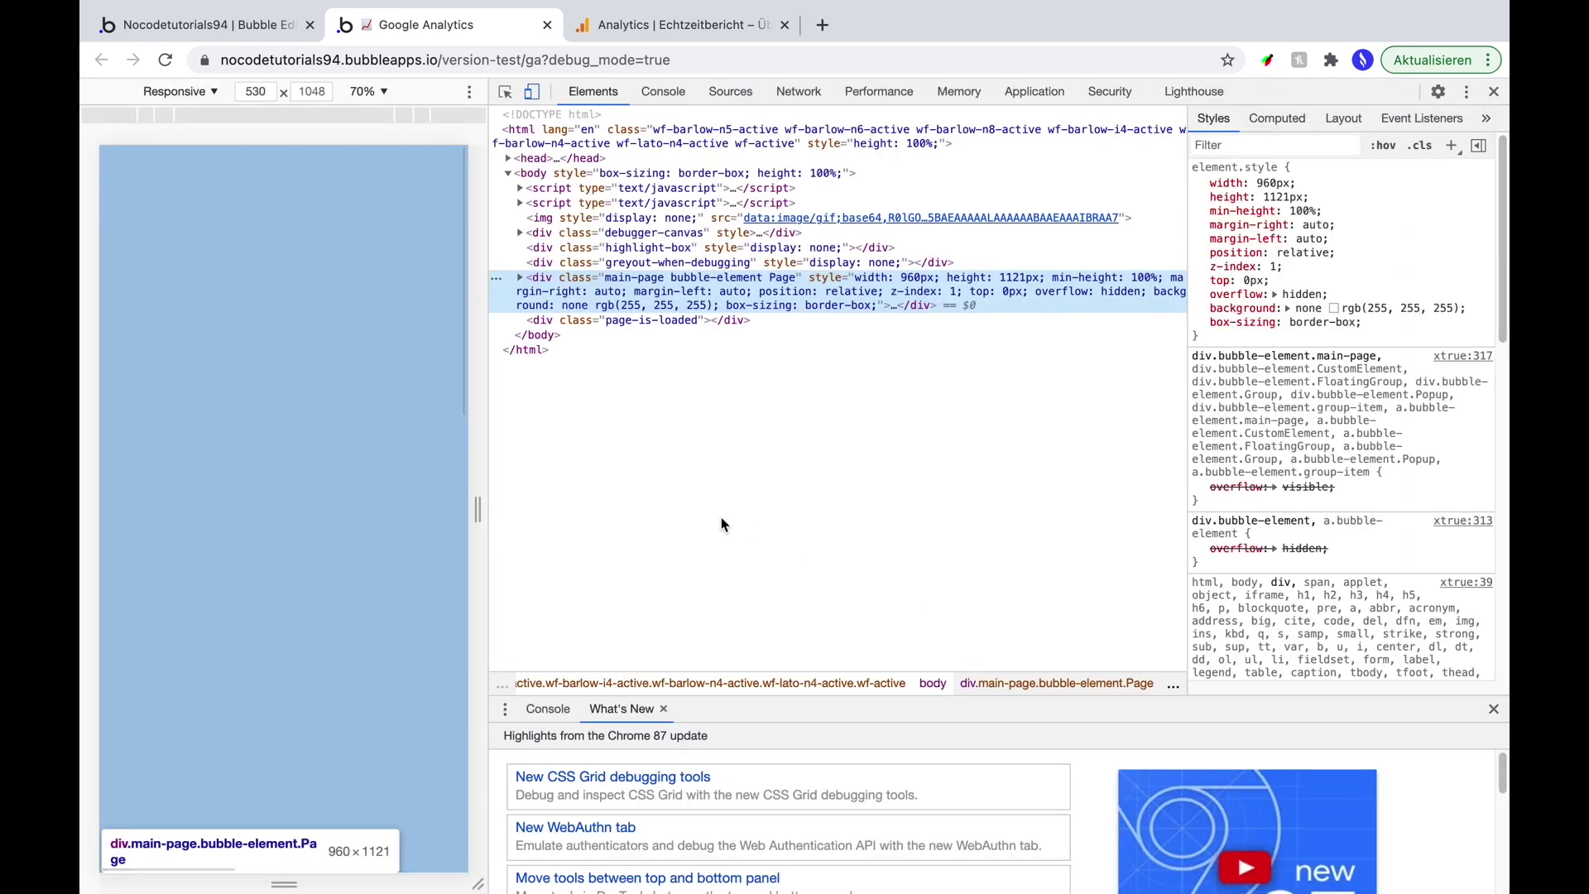
key("ctrl+f")
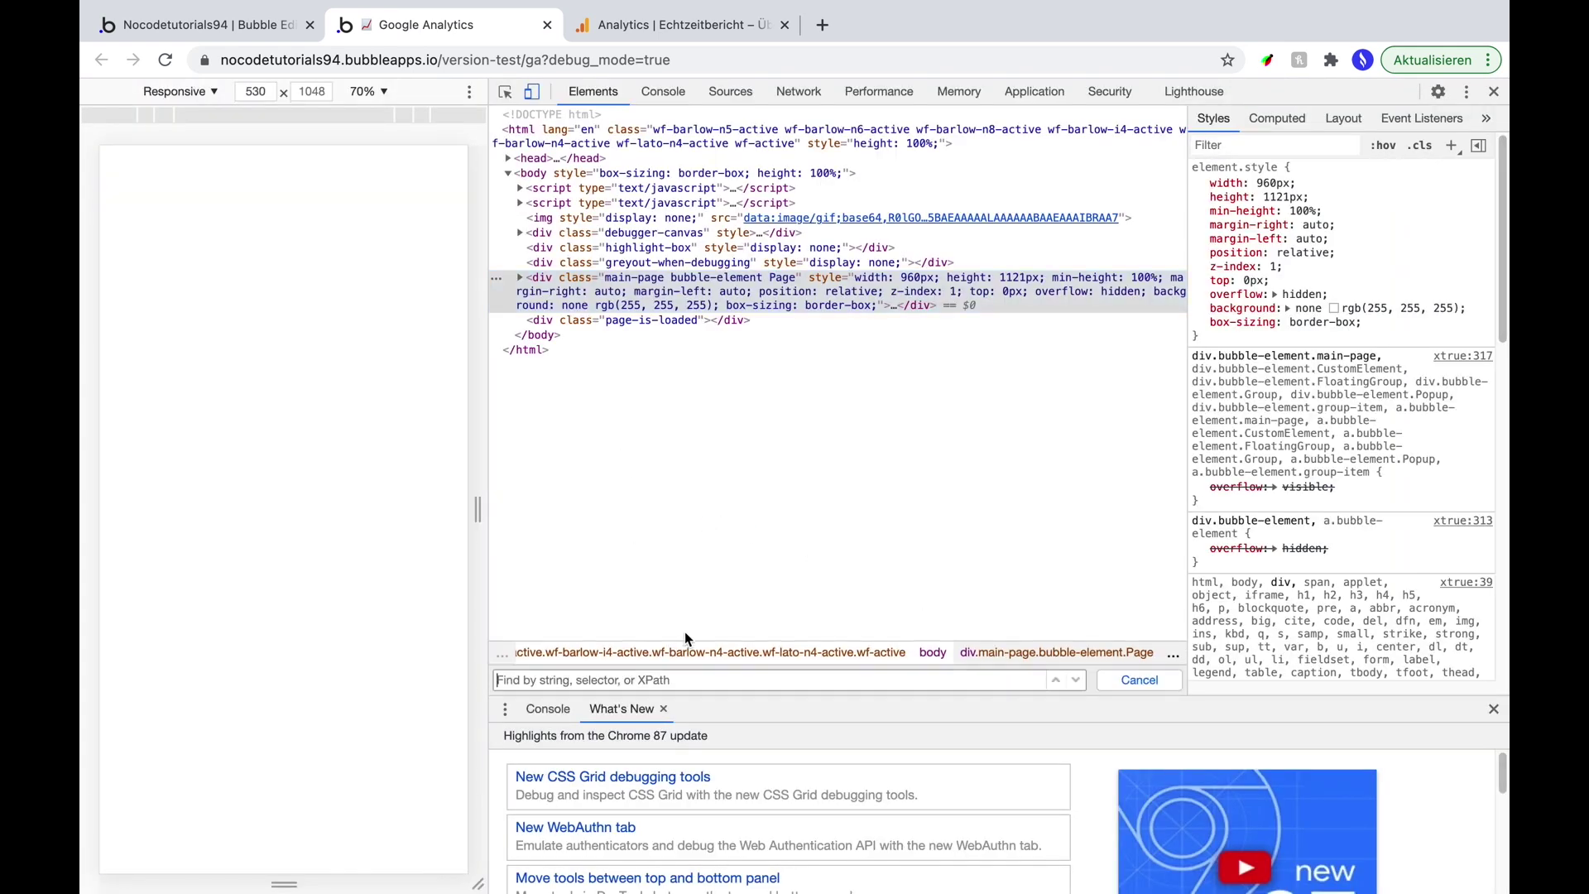
type("ana")
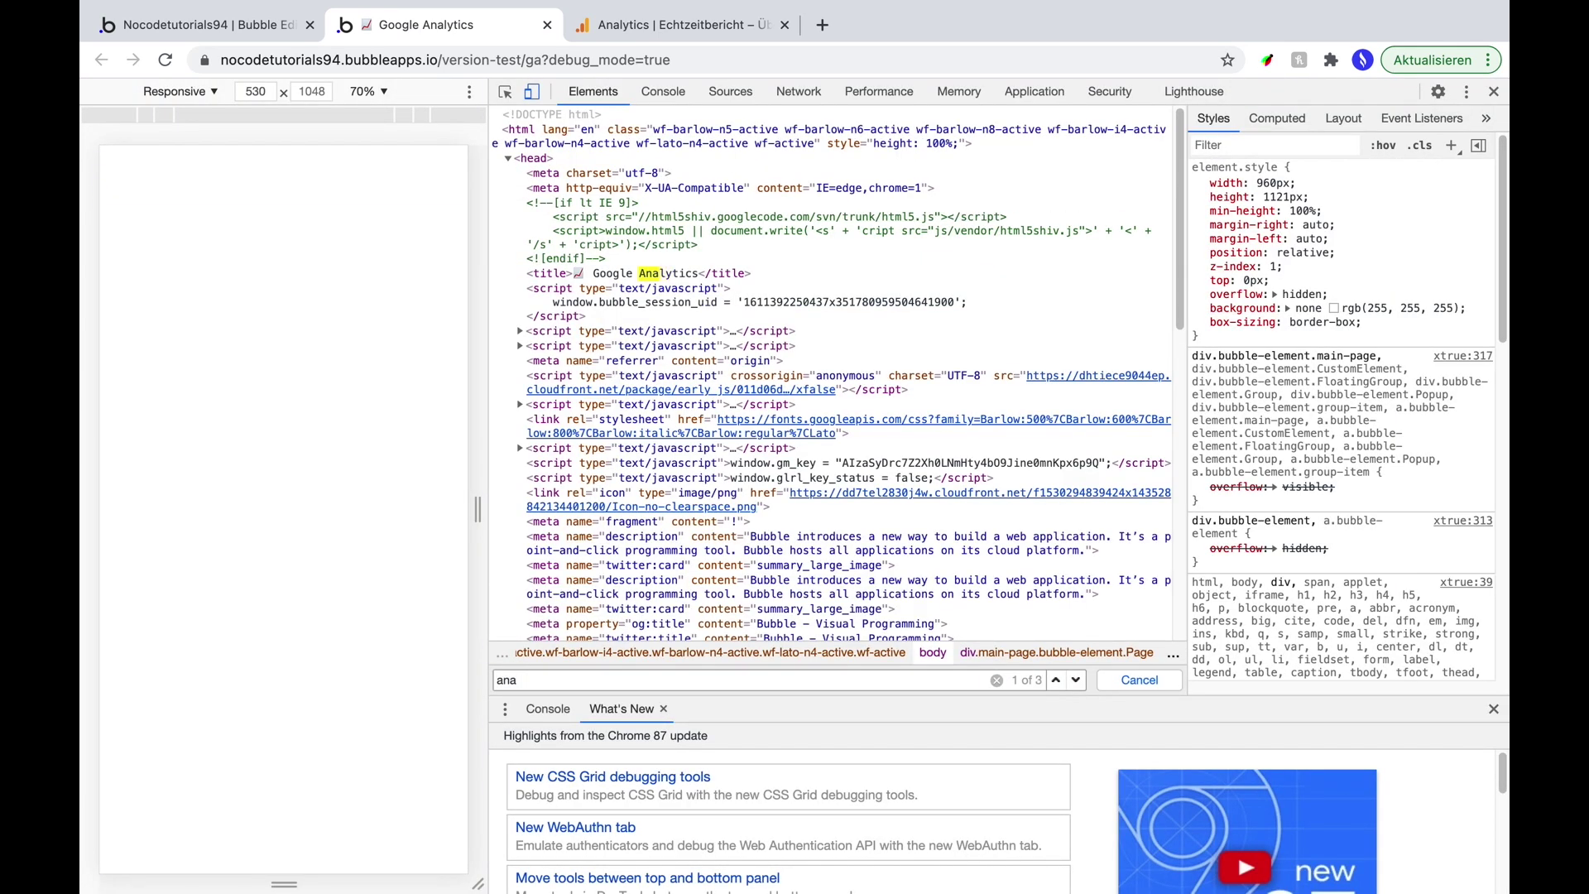
type("lygtag")
scroll(699, 640, "down", 4)
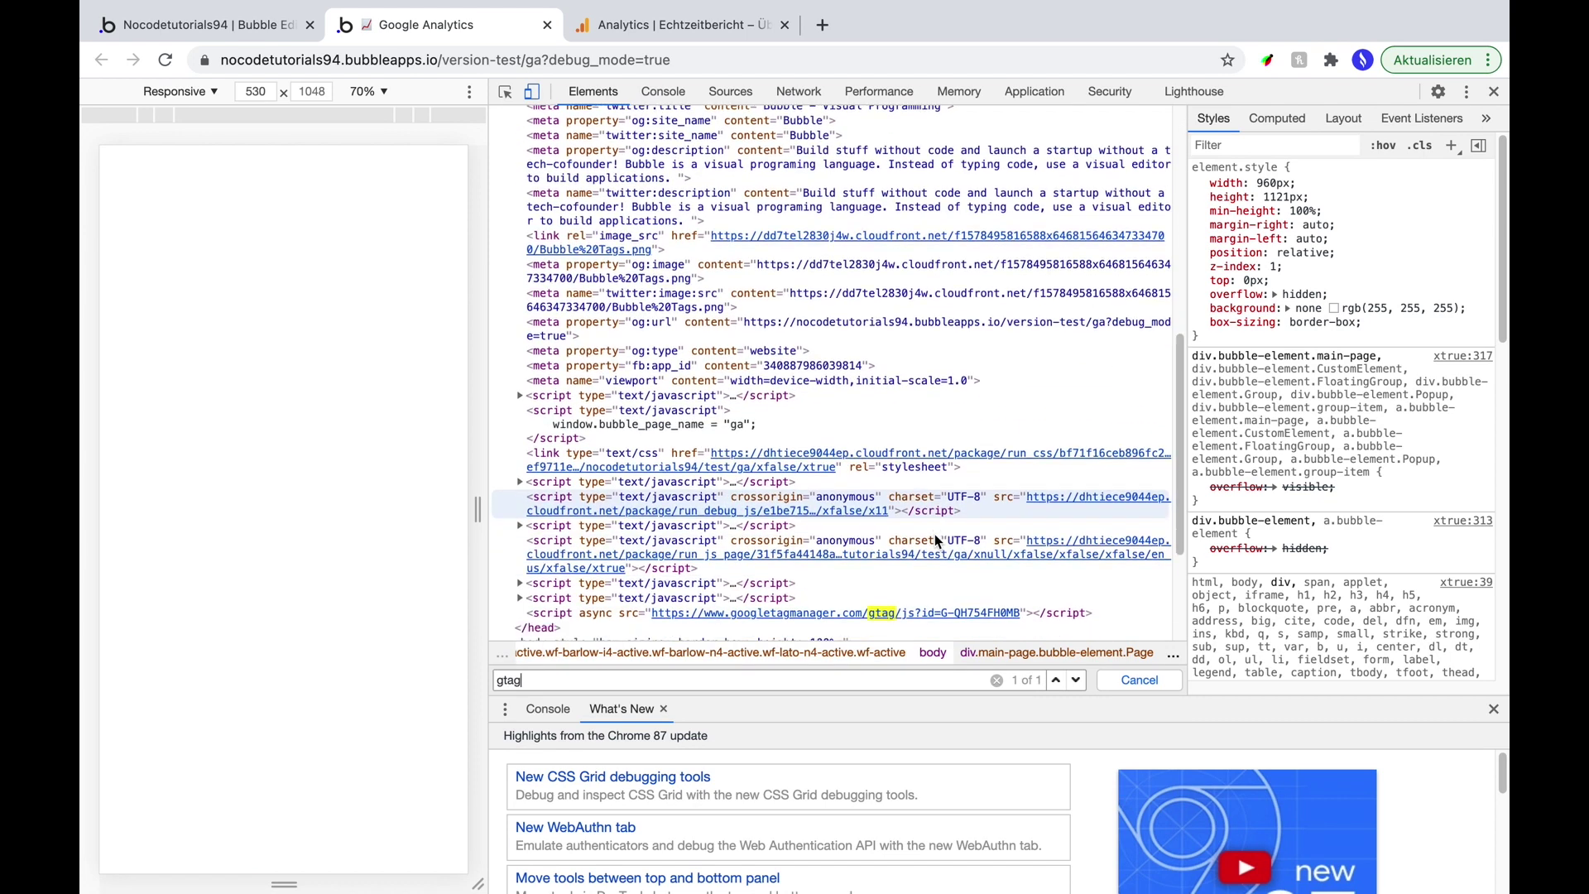
left_click(890, 480)
left_click_drag(891, 478, 682, 469)
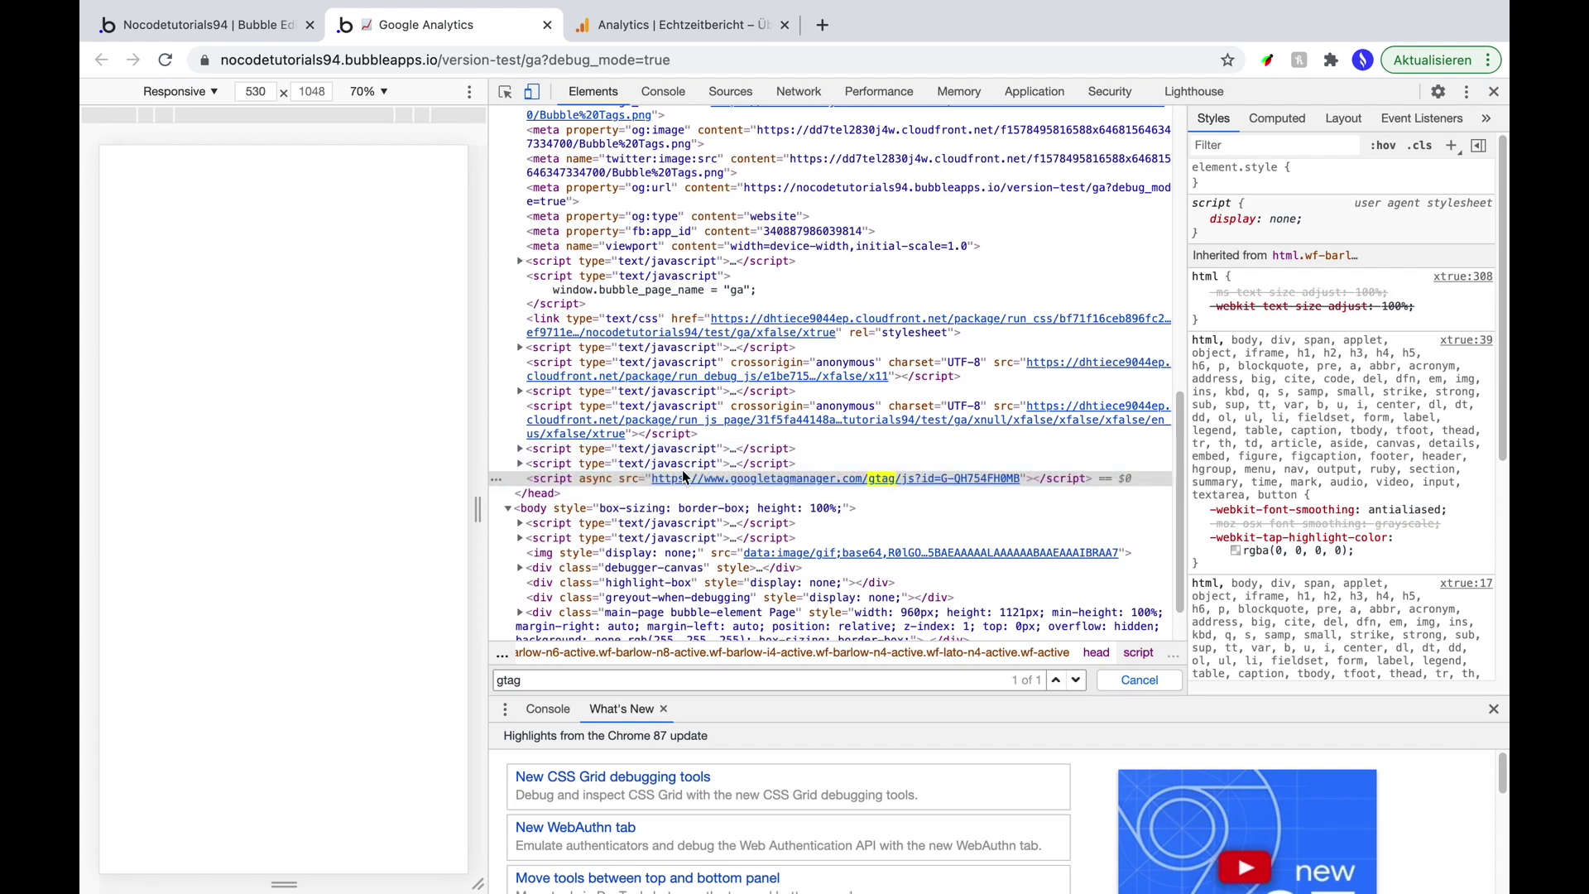
left_click(1494, 92)
Switch to the Bubble editor, draw a group about 398 by 395 px on the page and name it "Group Home".
key("ctrl+Tab")
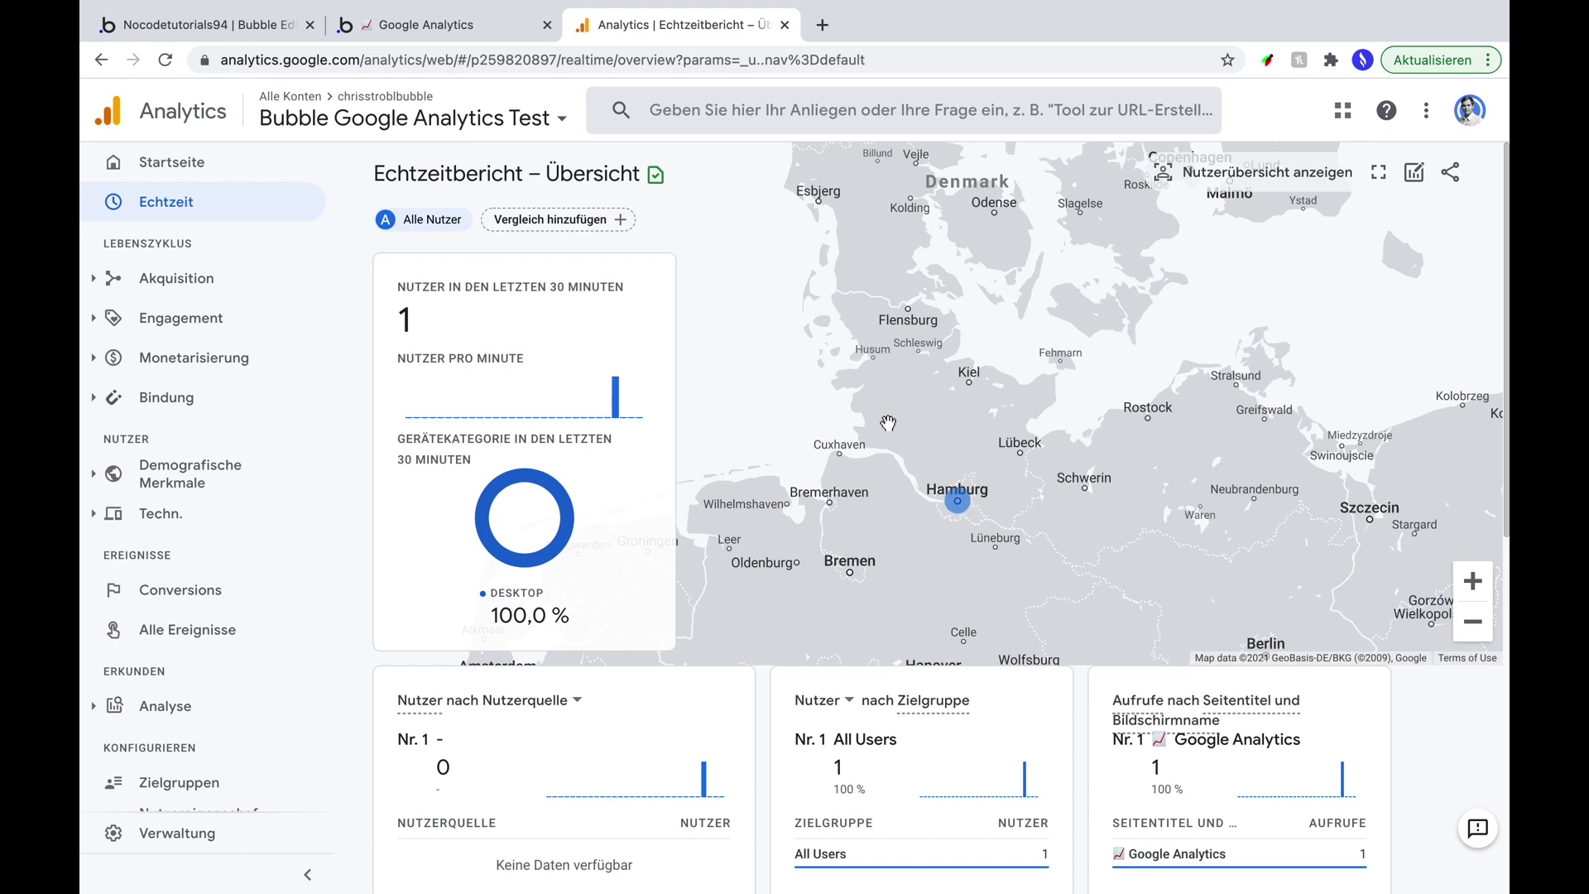
left_click(241, 30)
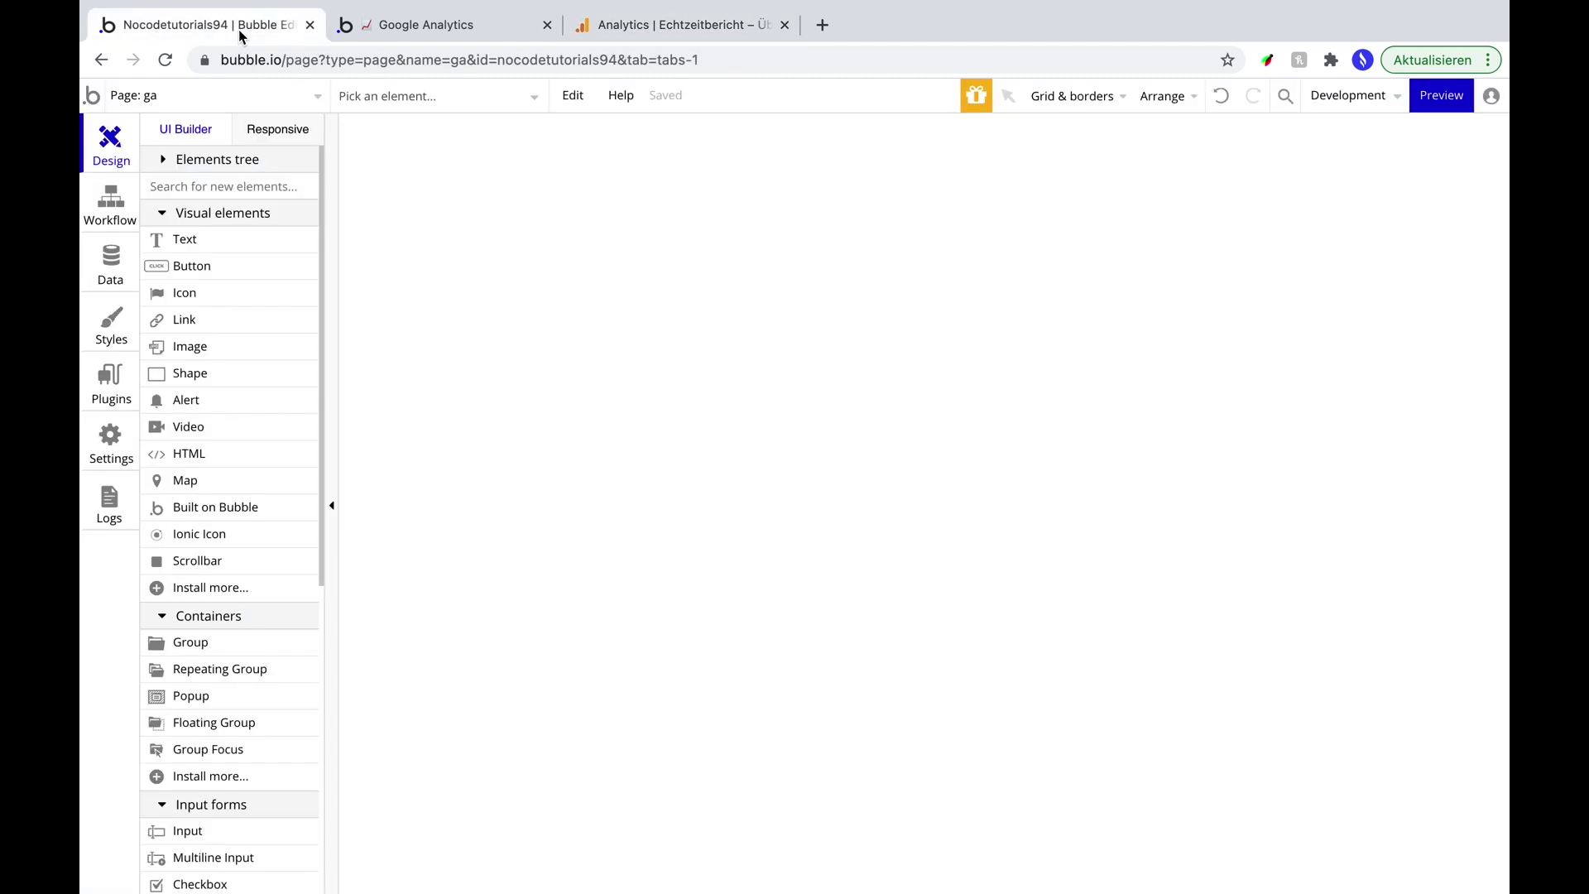
left_click(184, 644)
left_click_drag(755, 186, 1151, 593)
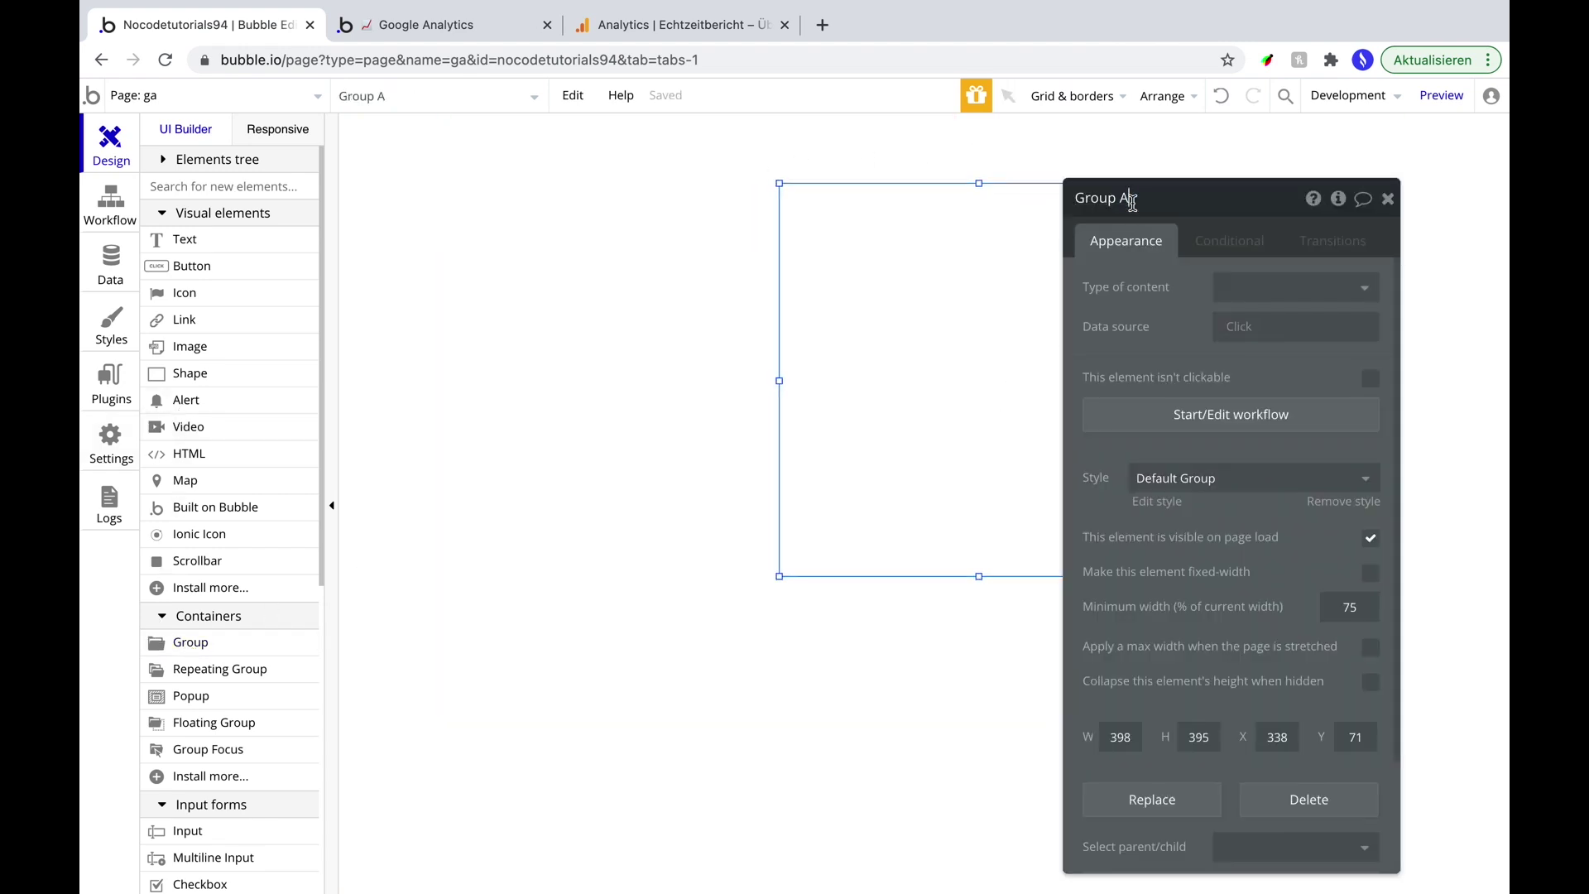
Remove the style from Group Home and give it a flat background color of #3C48F9.
left_click(1287, 480)
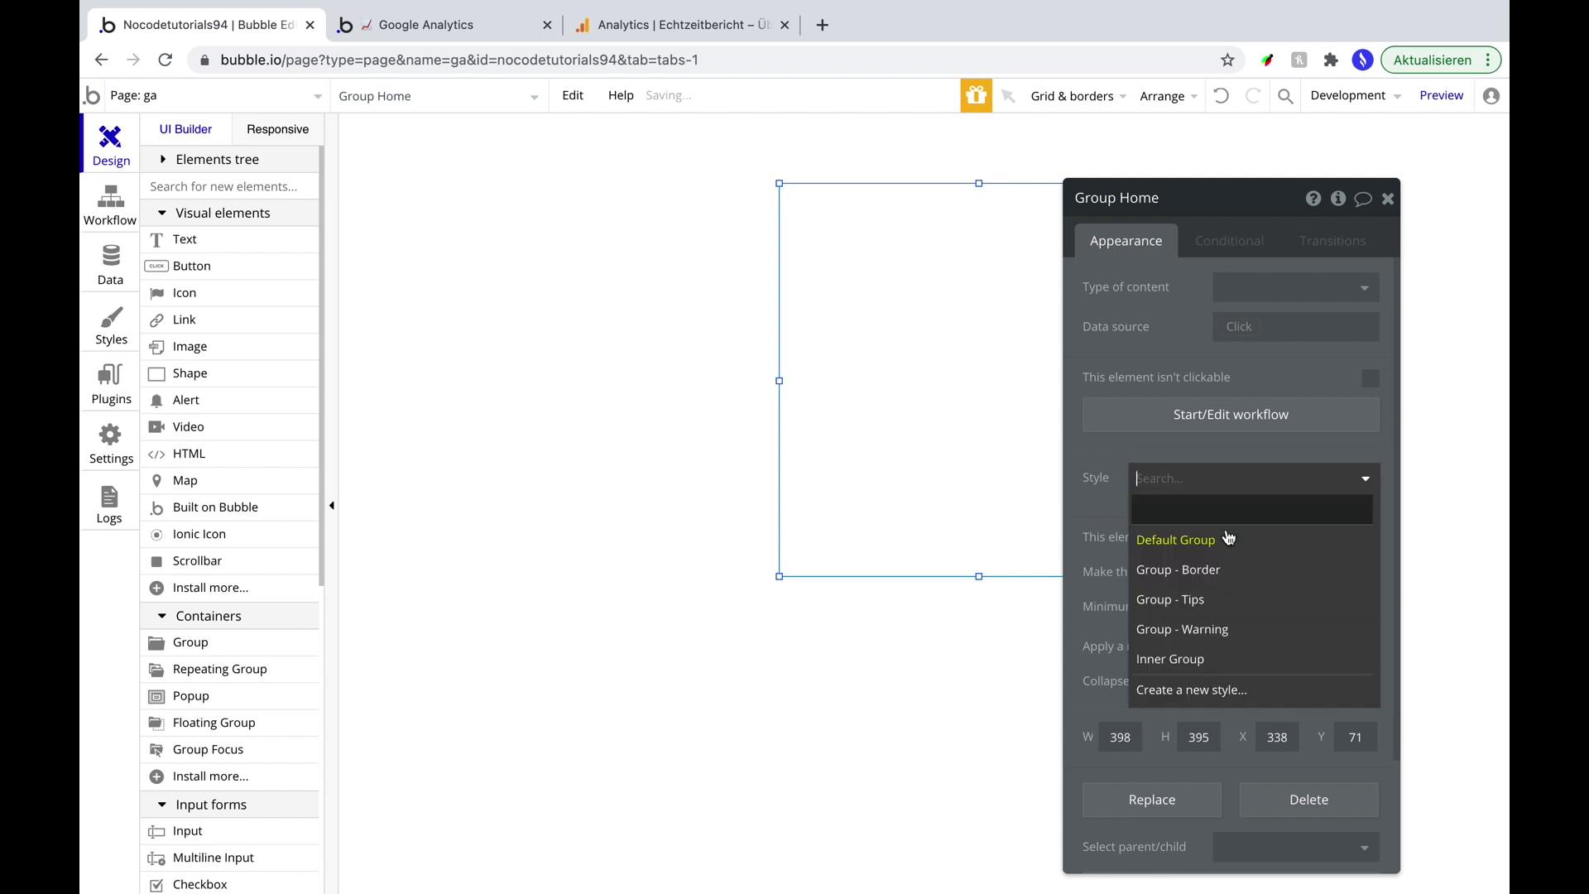
left_click(1217, 509)
left_click(1273, 555)
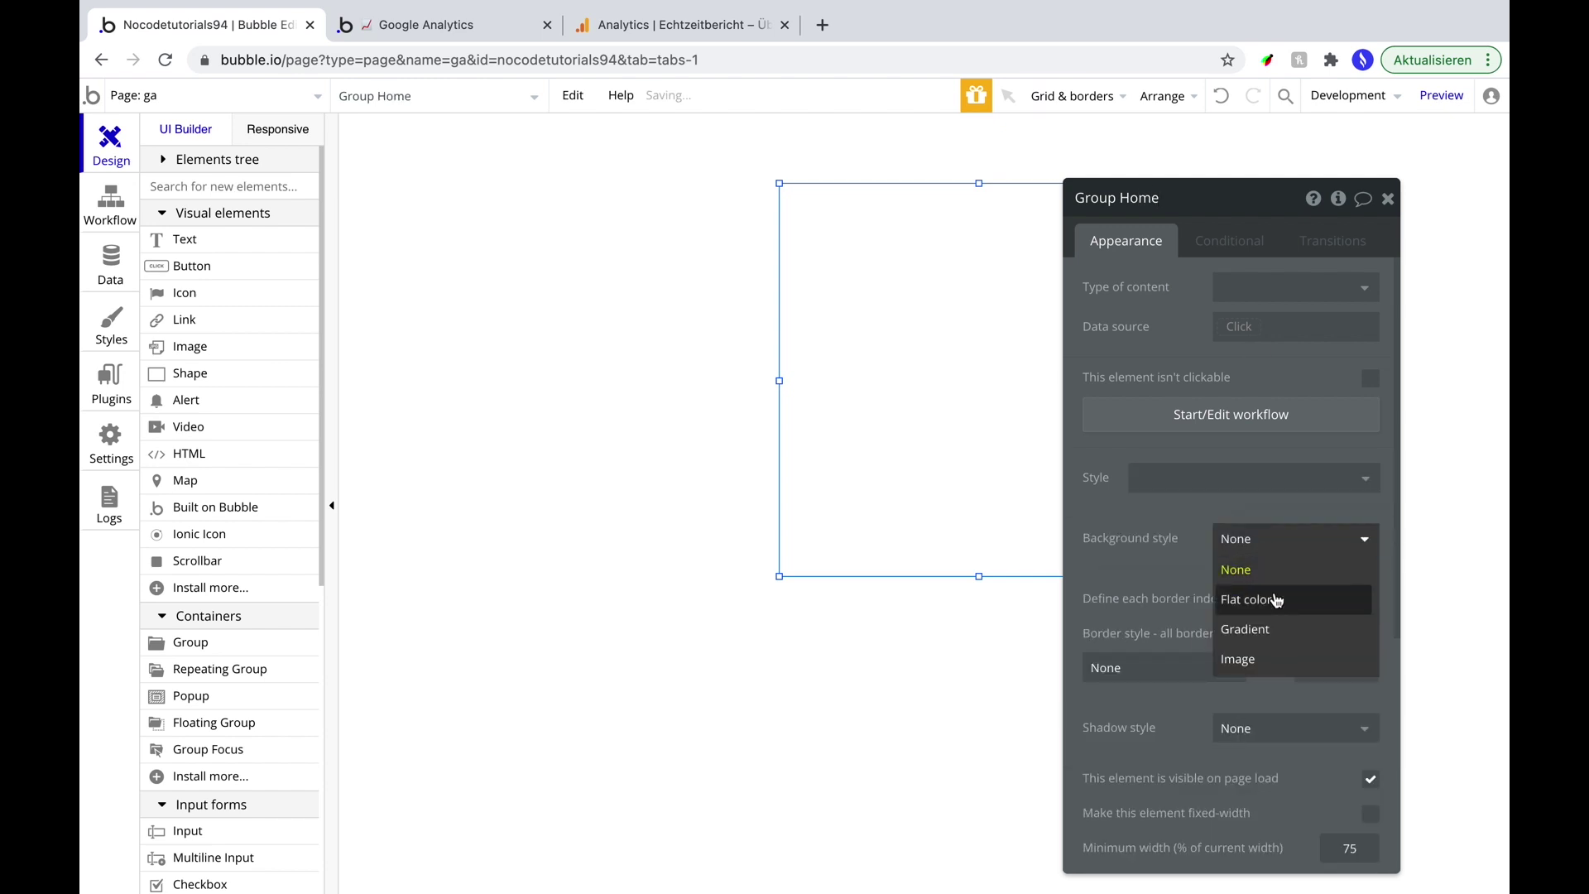
left_click(1256, 599)
left_click(1234, 756)
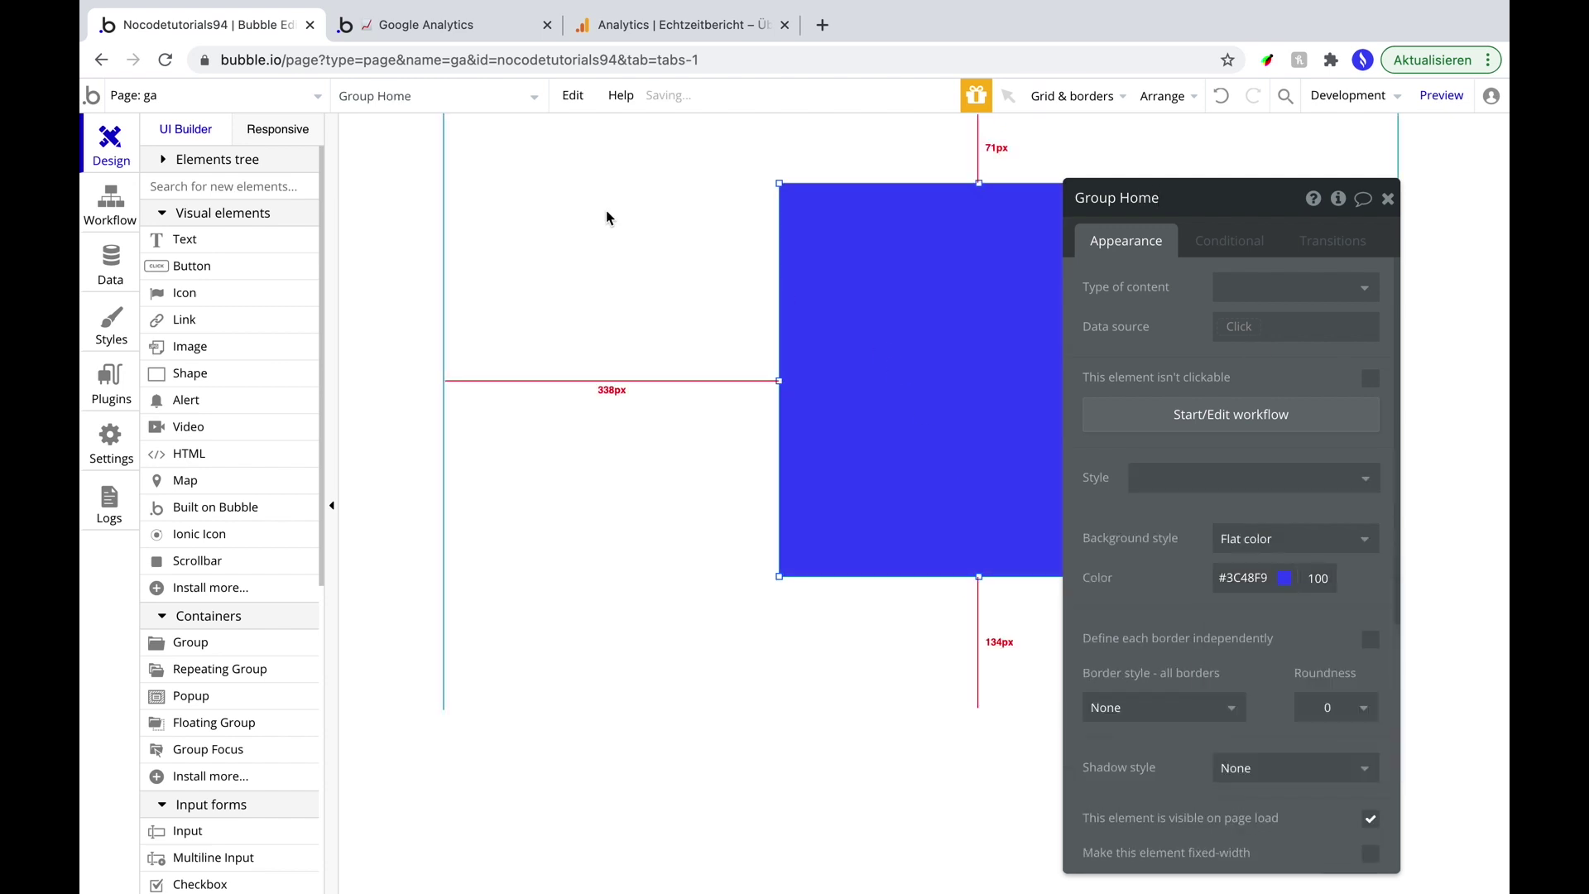
Draw a button about 147 by 57 px beside Group Home and set its caption to "Home".
left_click(186, 265)
left_click_drag(569, 188, 719, 245)
type("Home")
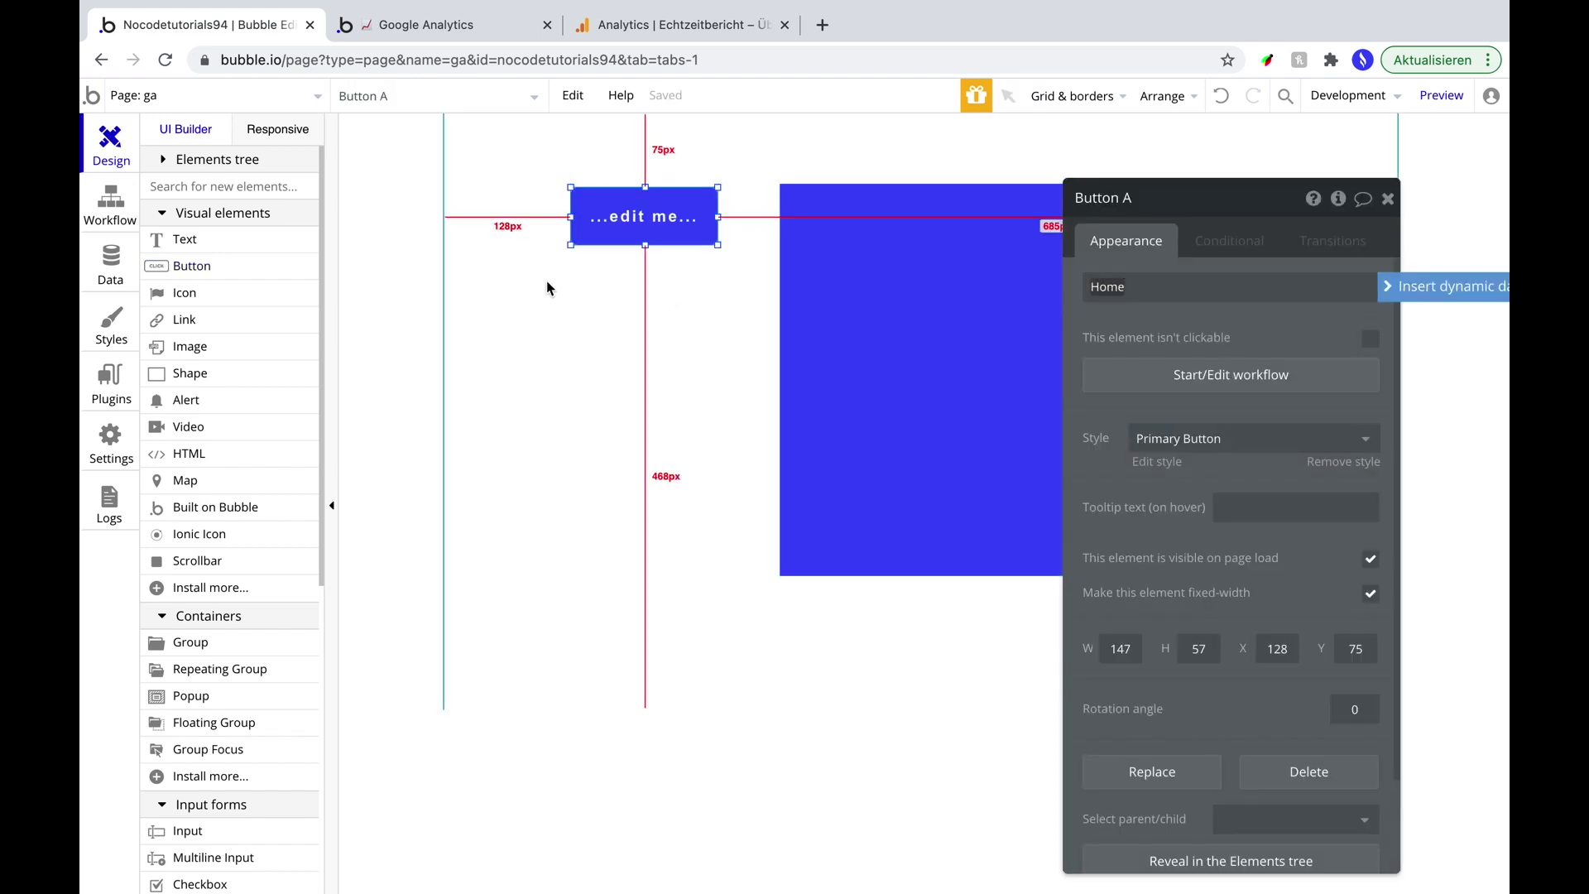
left_click(543, 284)
Duplicate the Home button directly below the original and set the copy's caption to "Booking".
left_click_drag(611, 224, 603, 307)
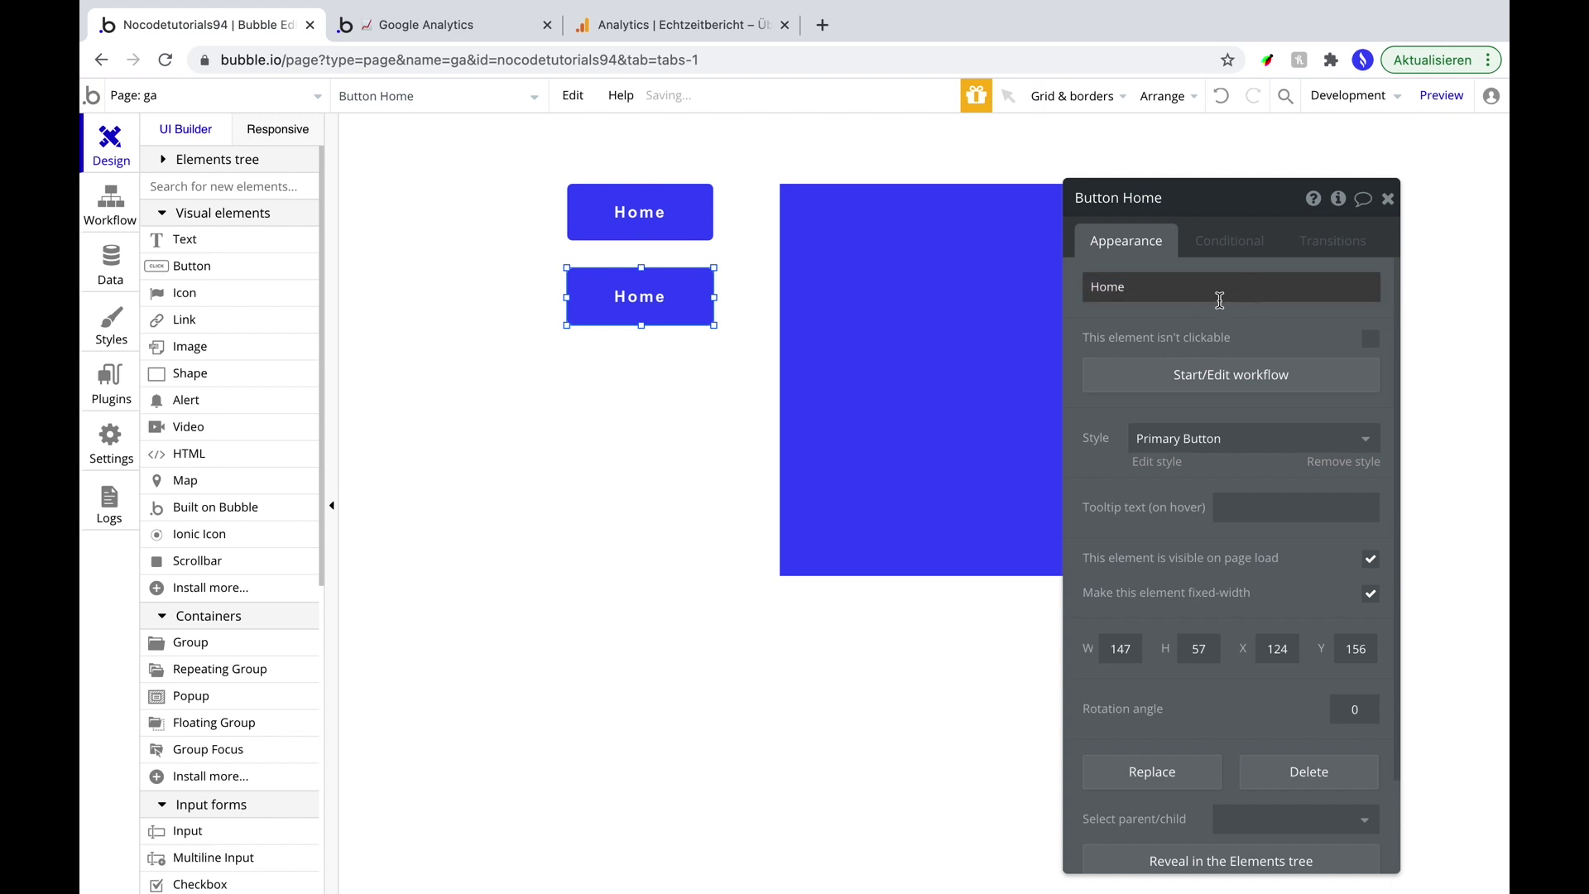
triple_click(1213, 298)
type("Booking")
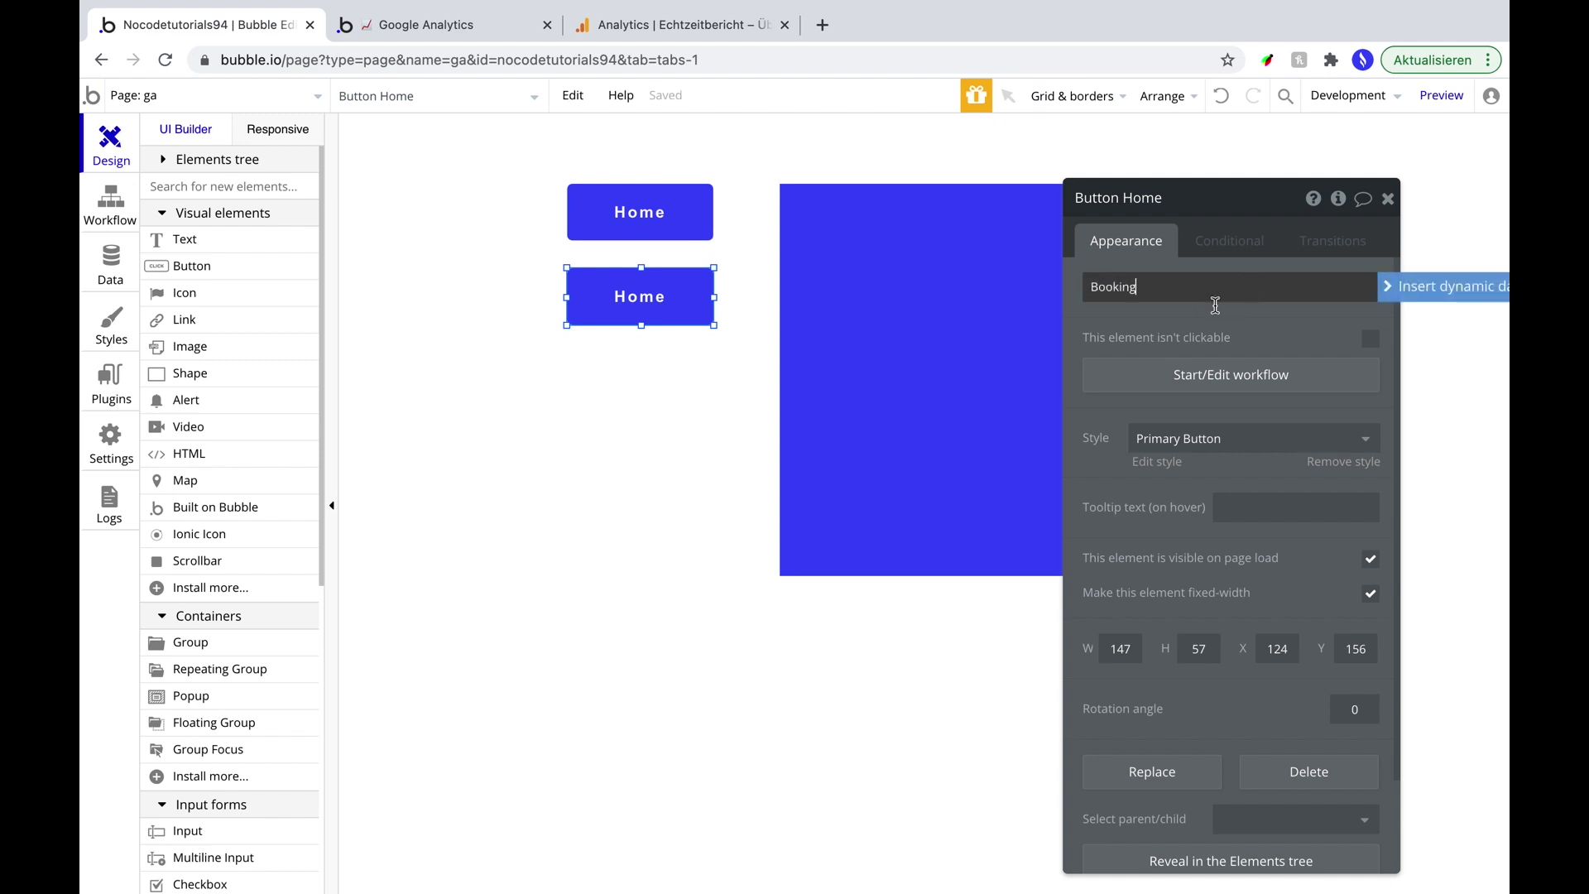
Remove the Booking button's style, set its background color to #D62755 and go through its conditional settings.
left_click(1209, 438)
left_click(1199, 463)
left_click(1285, 763)
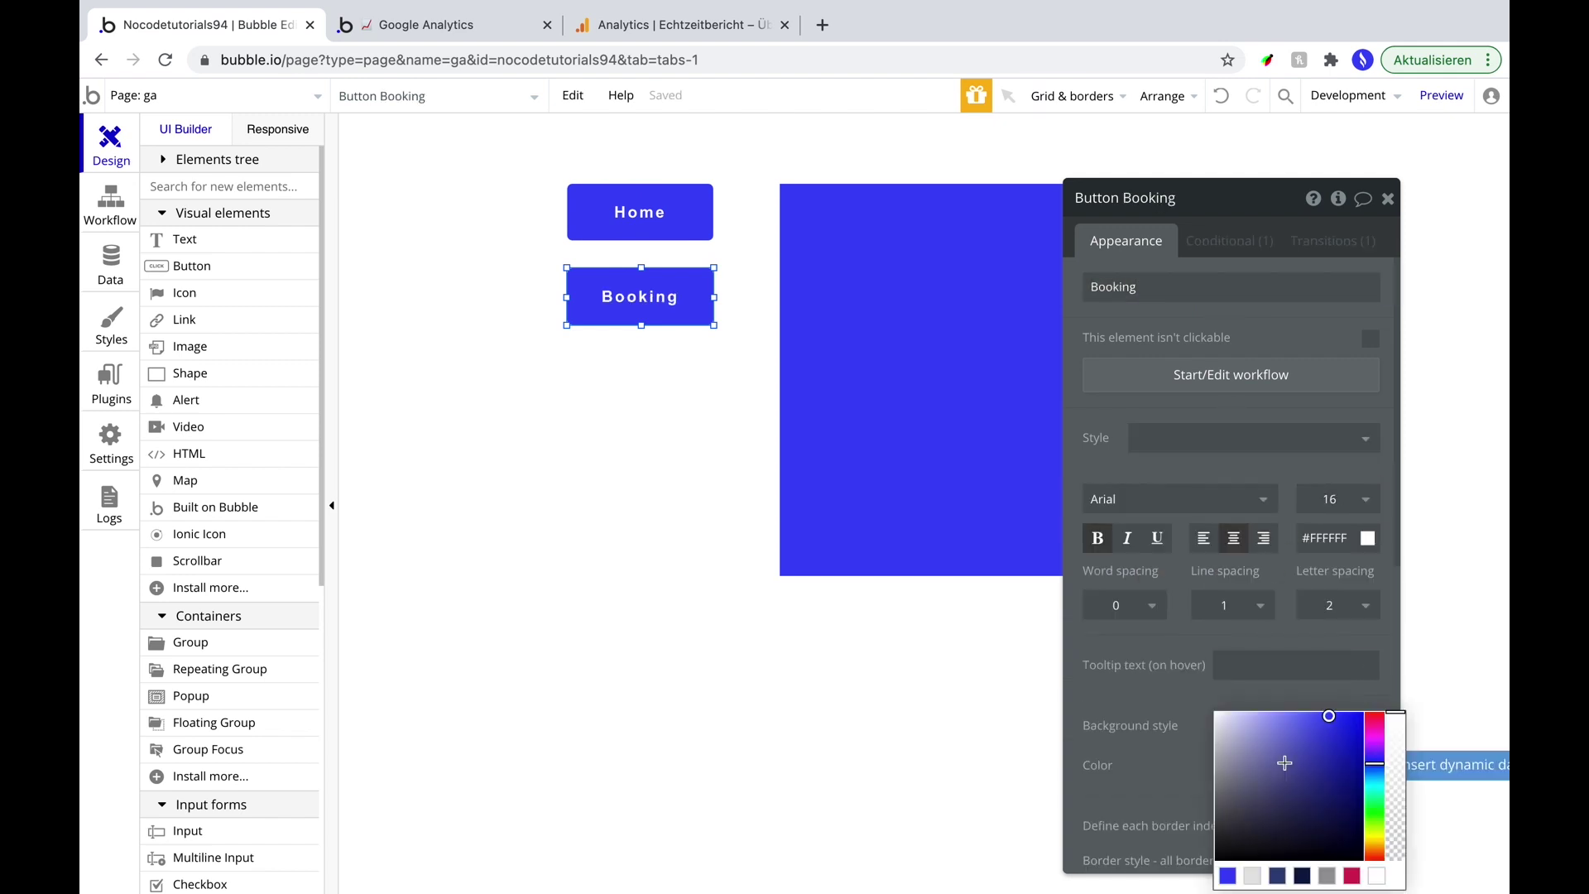
left_click(1353, 875)
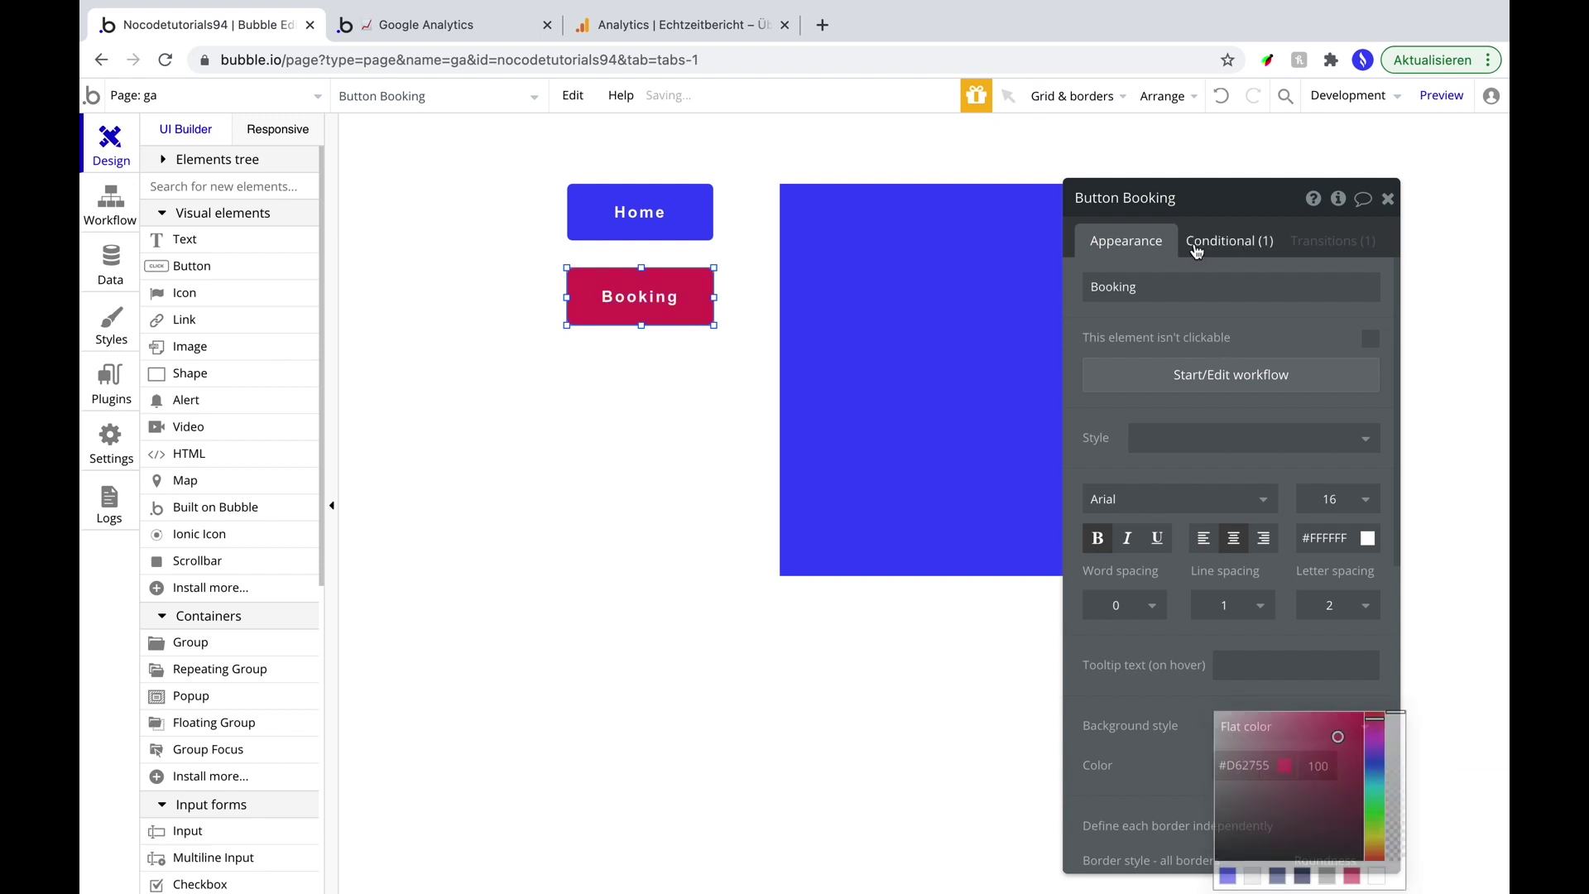
left_click(1229, 241)
left_click(1271, 343)
left_click(1109, 241)
left_click(527, 436)
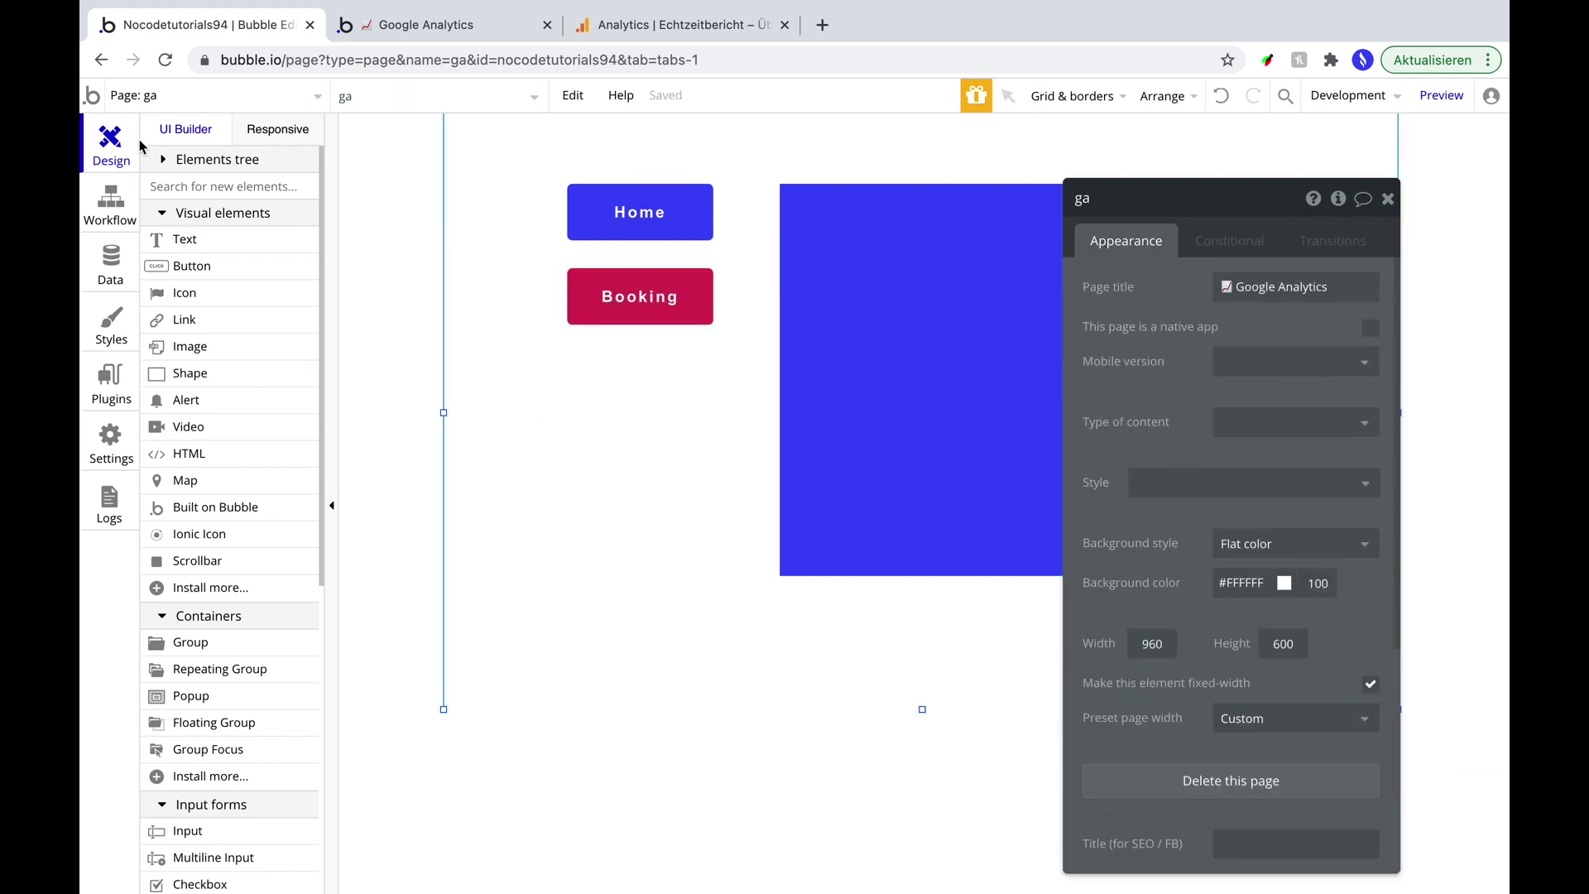
Duplicate Group Home, name the copy "Group Booking" and set its background color to #D62755.
left_click(159, 163)
left_click(871, 385)
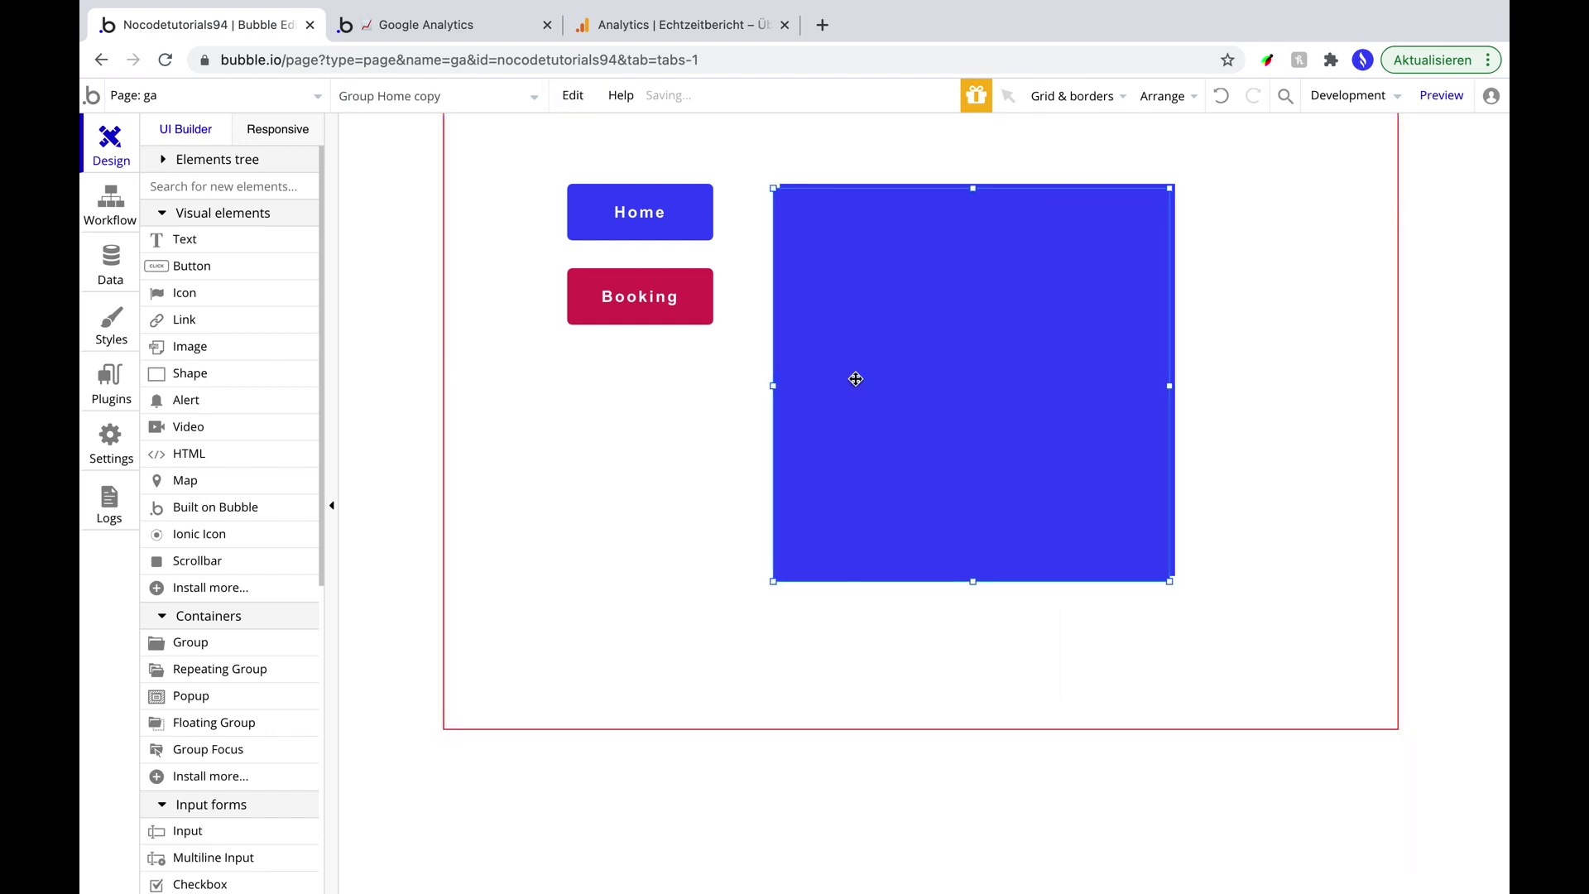
left_click_drag(1186, 198, 1112, 197)
key("BackSpace")
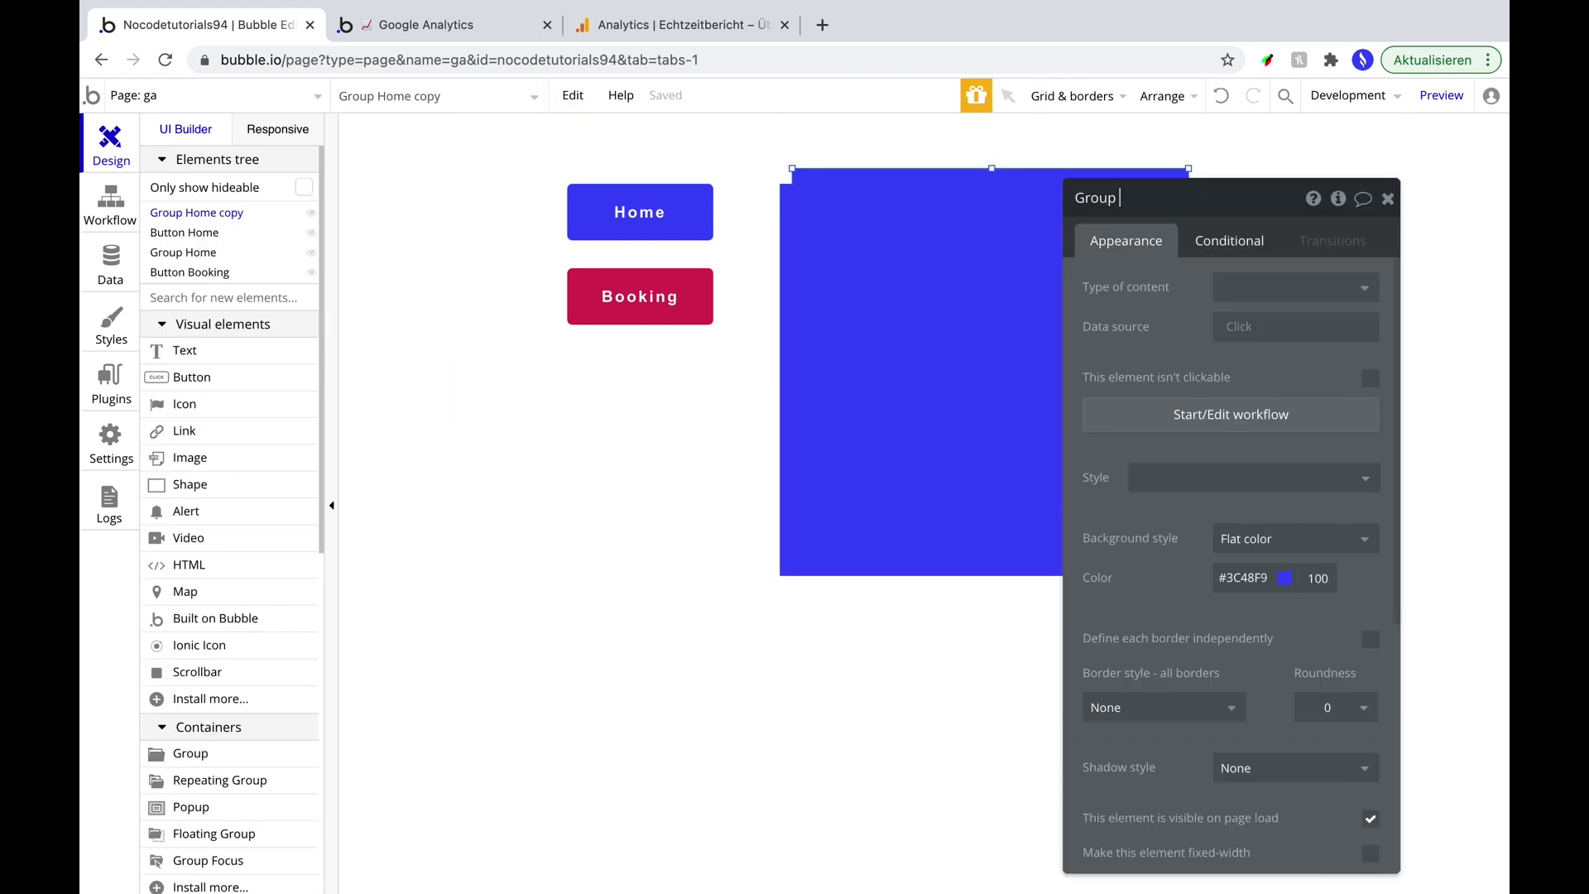
type("Booking")
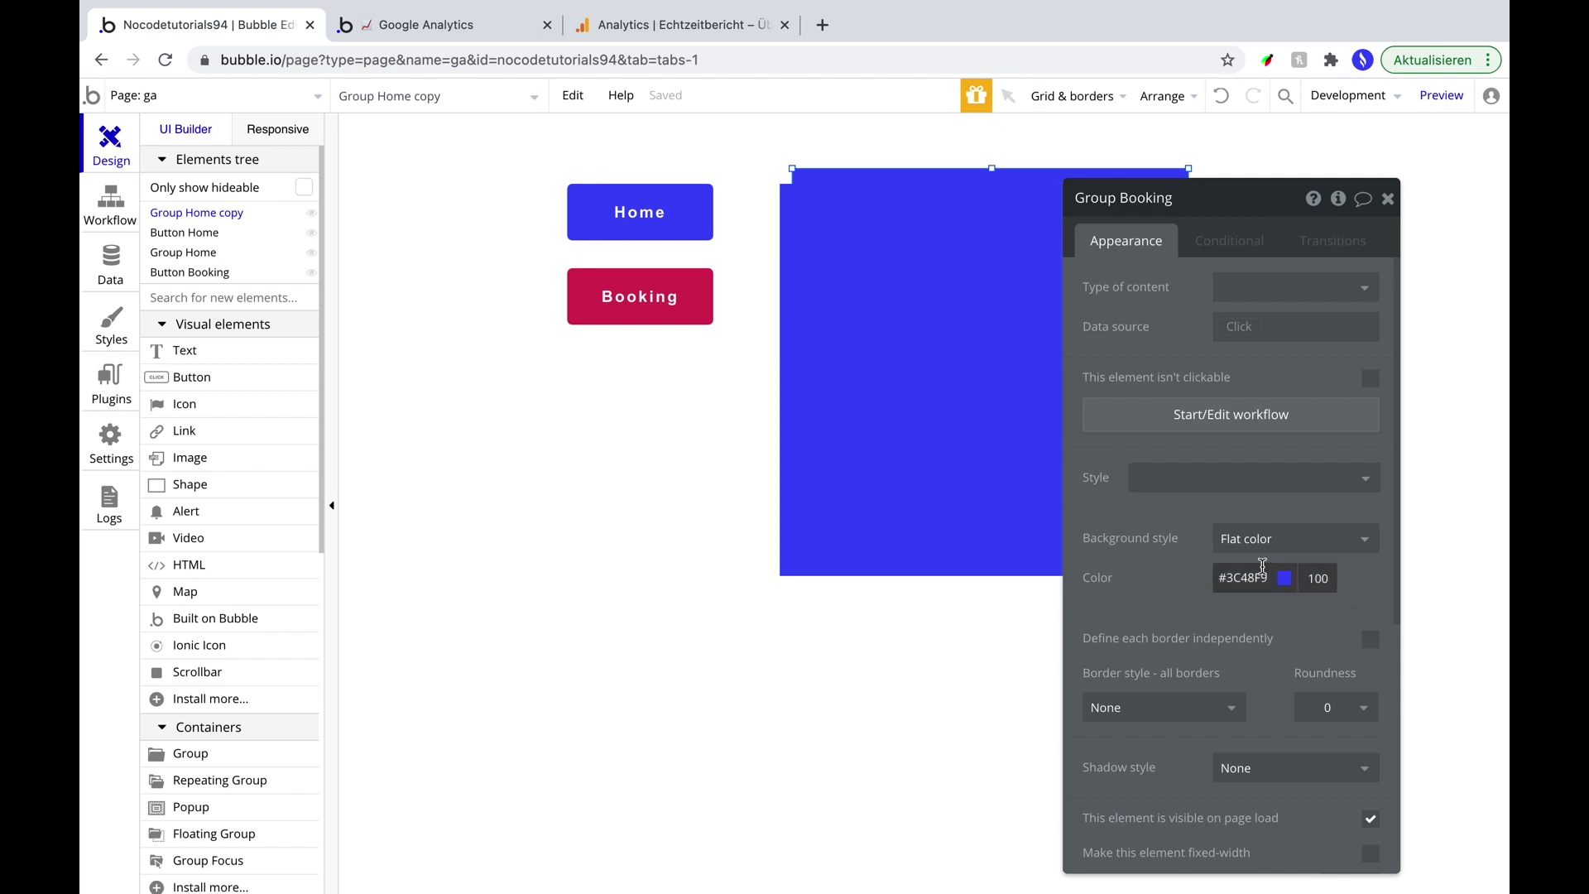
left_click(1267, 577)
left_click(1351, 758)
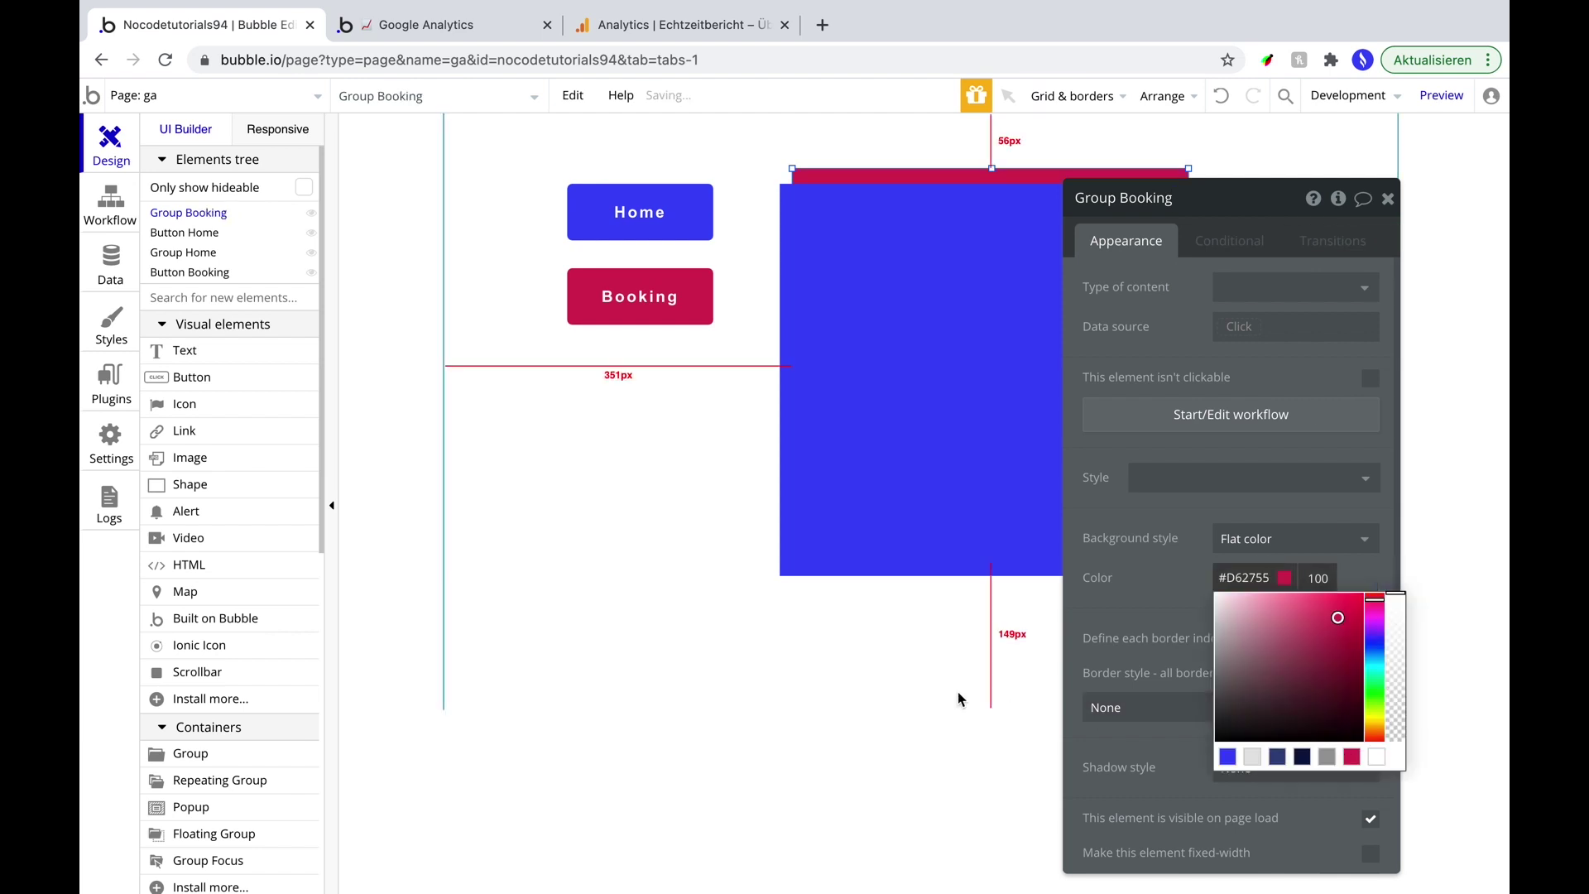